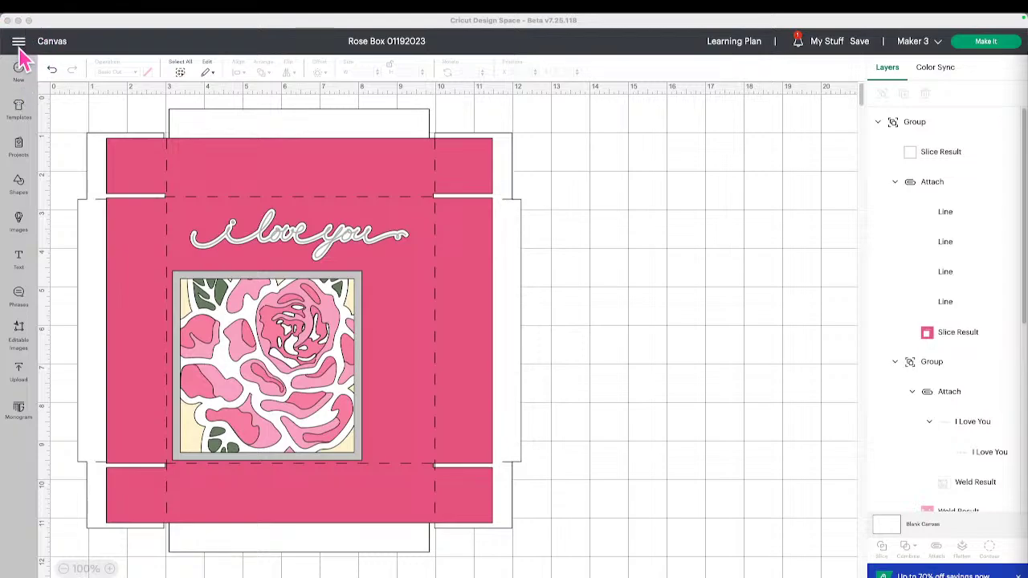
Open your own profile page through View Profile in the main menu.
click(19, 42)
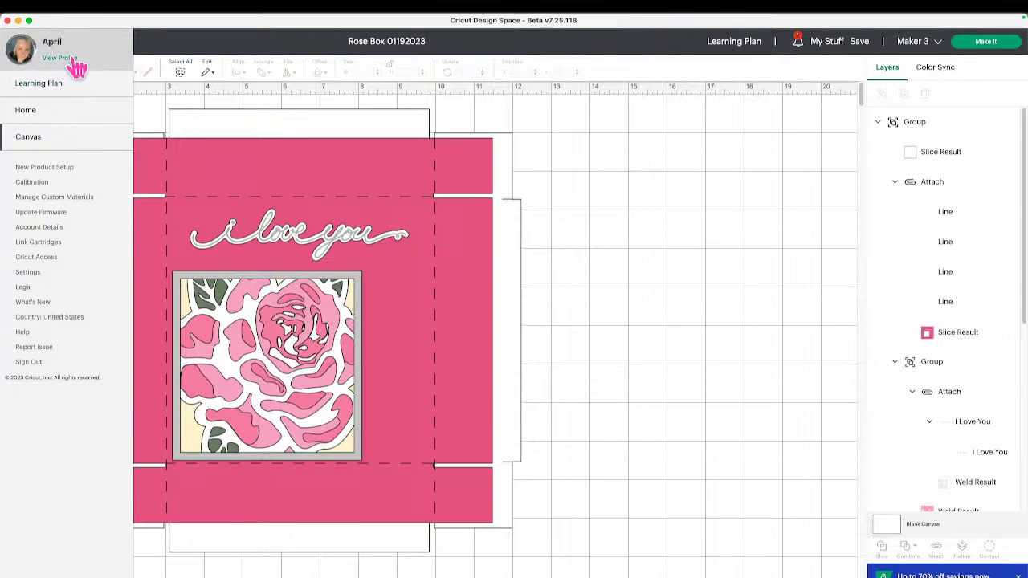
click(72, 60)
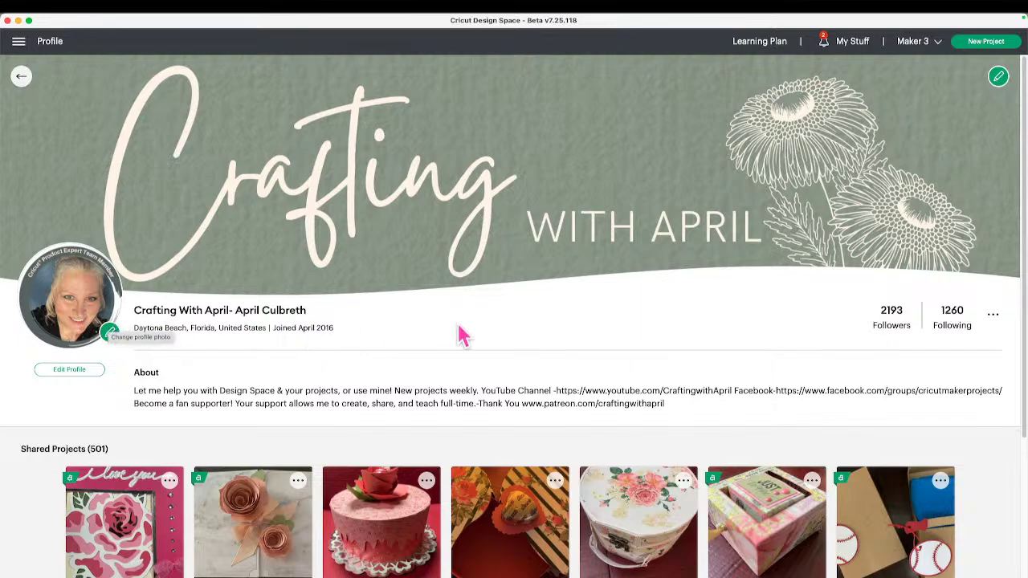
From the profile's Share options, copy the profile link and share it to Pinterest.
click(994, 318)
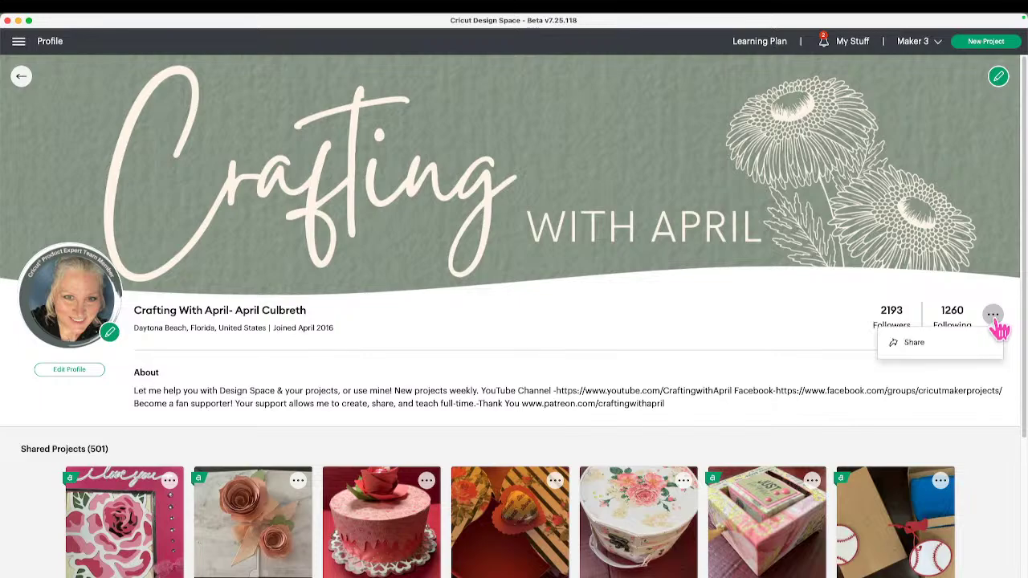
click(960, 348)
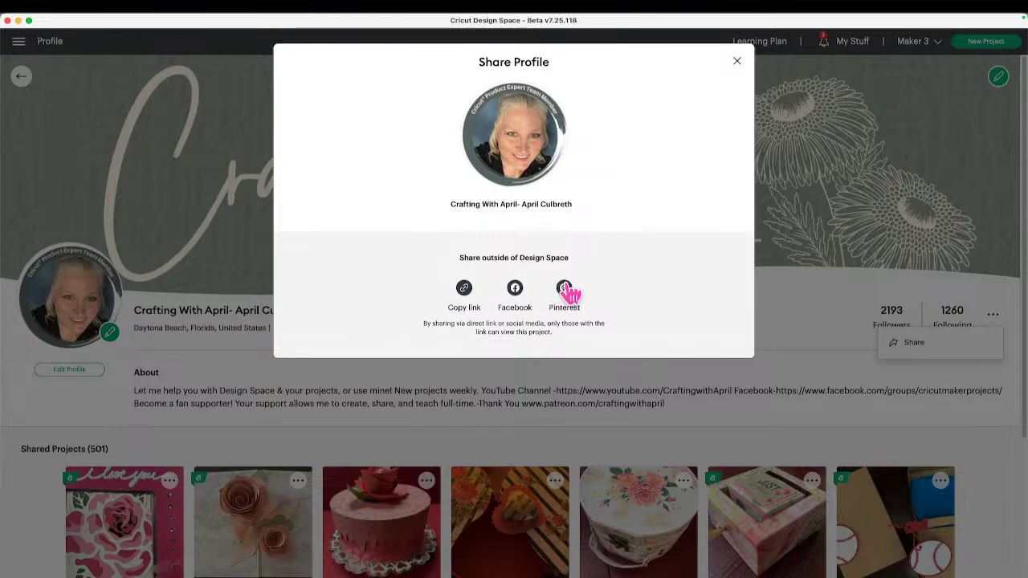
click(466, 289)
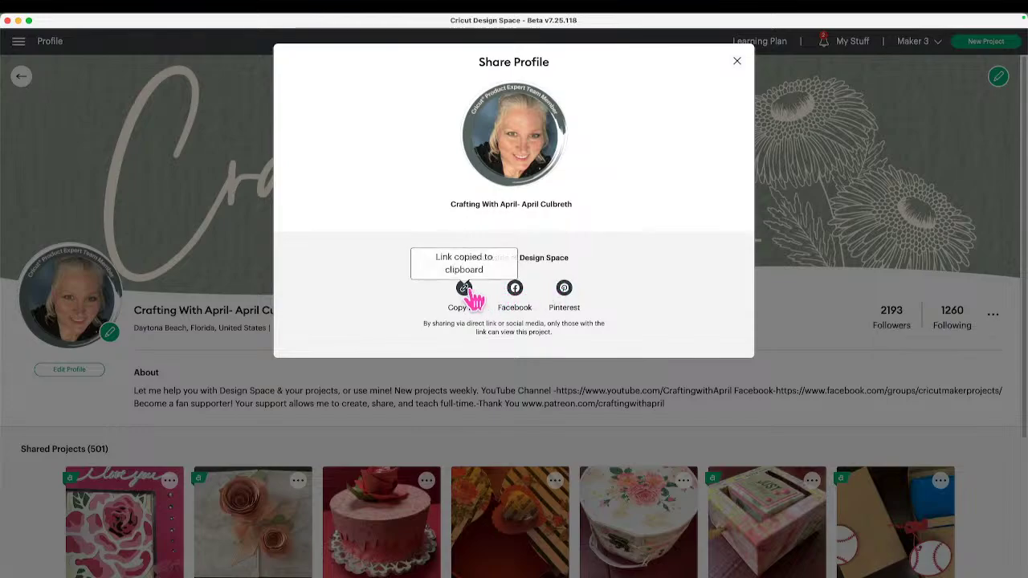
click(567, 291)
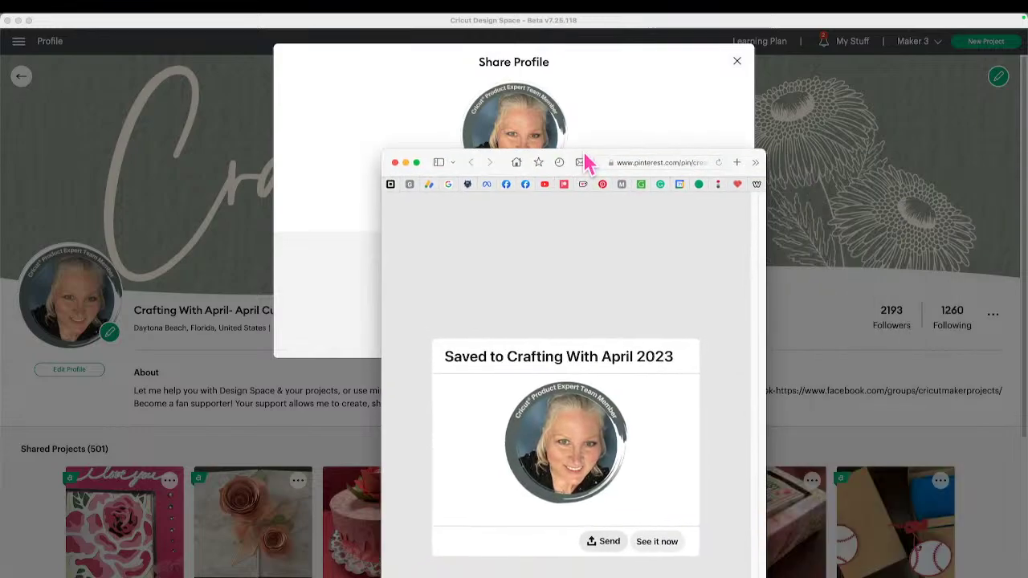
Close the Pinterest browser window to return to Design Space.
drag(585, 156, 666, 23)
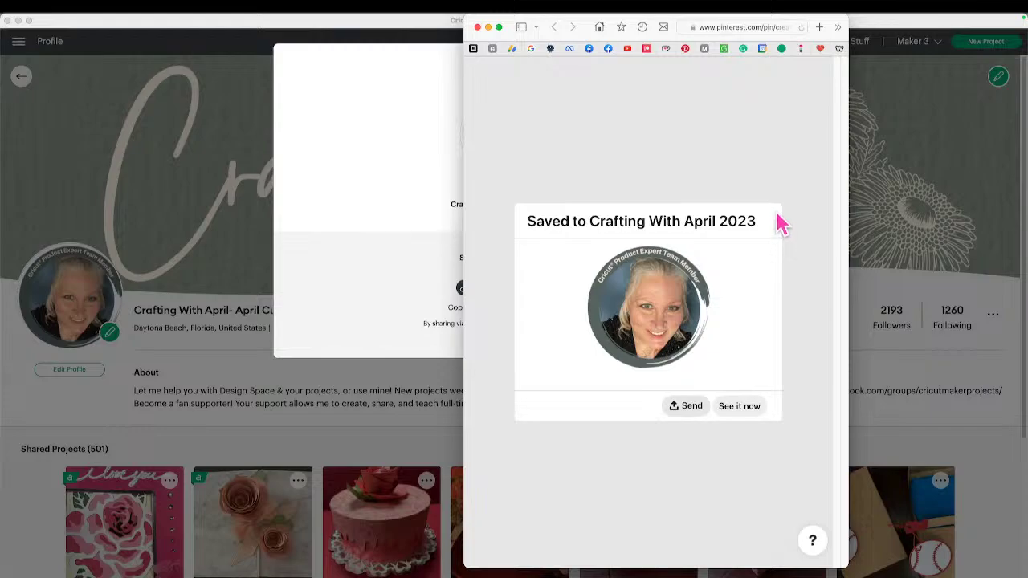
key(super+t)
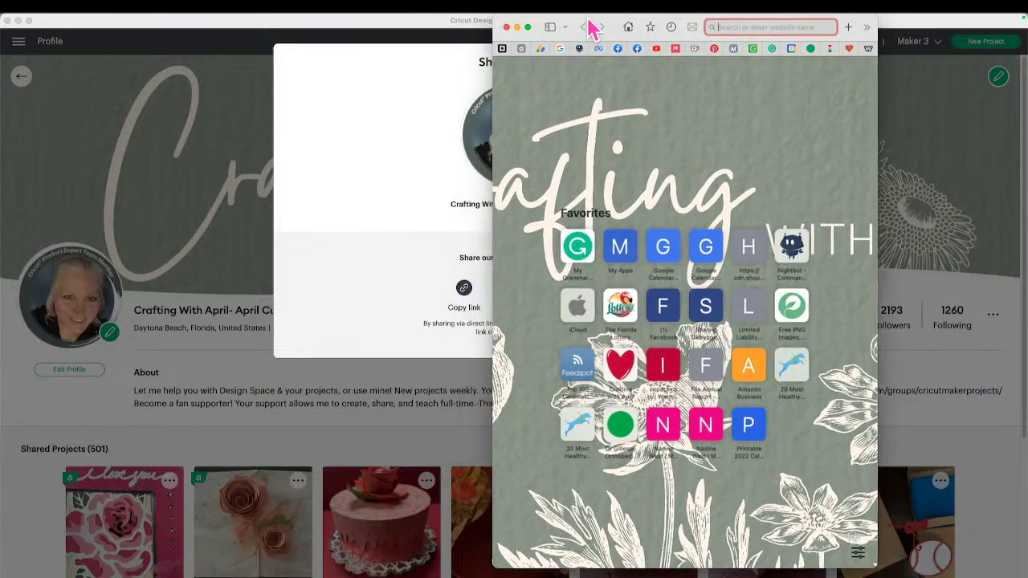
key(super+w)
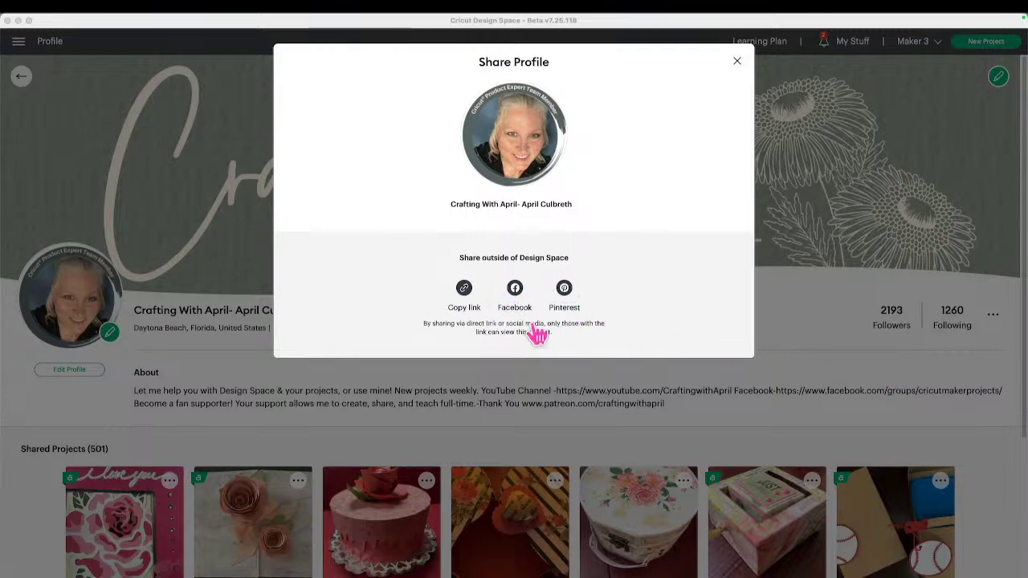
Close Share Profile, then view and dismiss Edit Background Image without changing the banner.
click(738, 64)
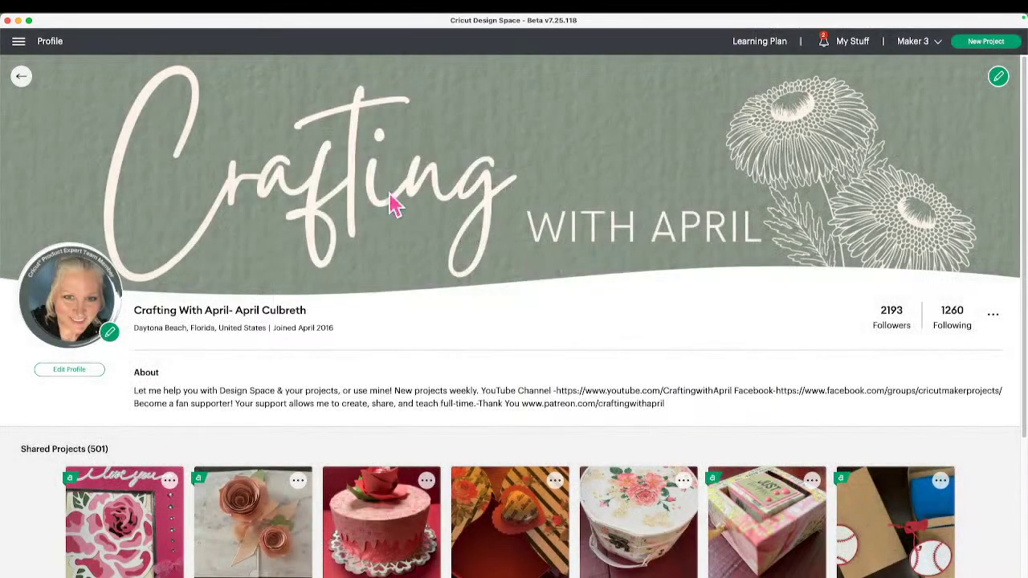
click(19, 41)
click(496, 190)
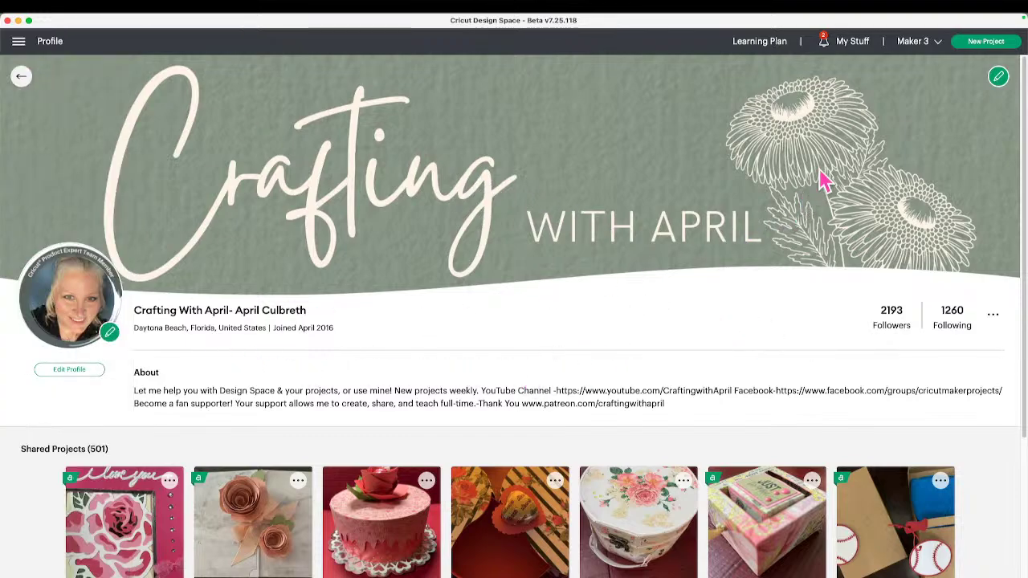
click(999, 78)
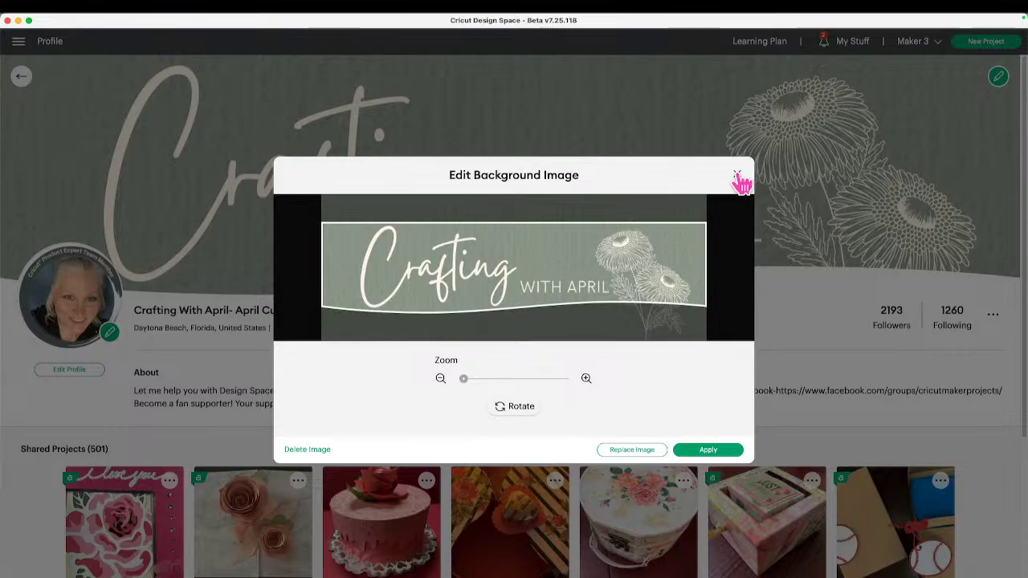
click(738, 177)
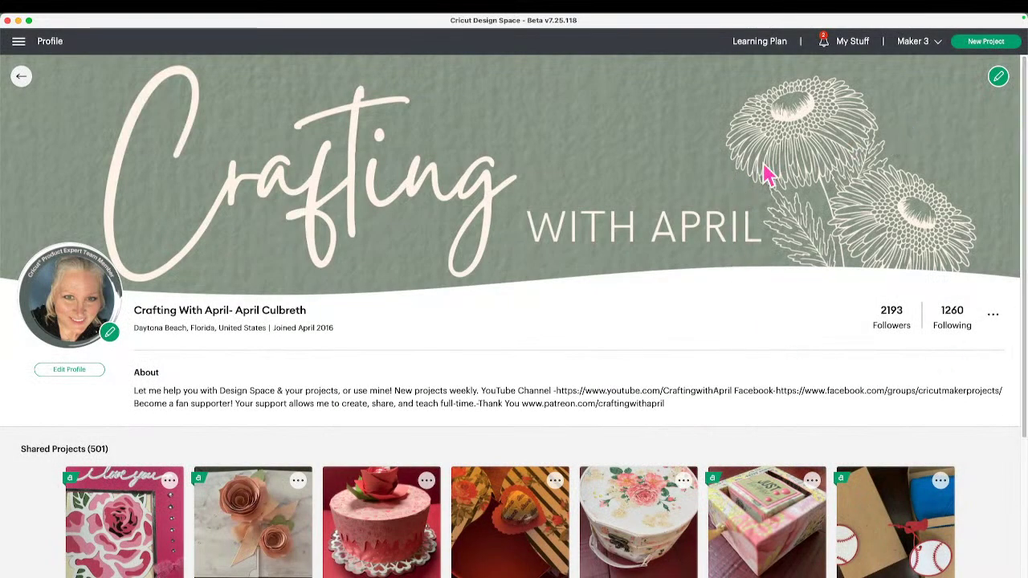
Dismiss Edit Profile unchanged, browse Shared Projects, and return to the Rose Box 01192023 canvas.
click(88, 370)
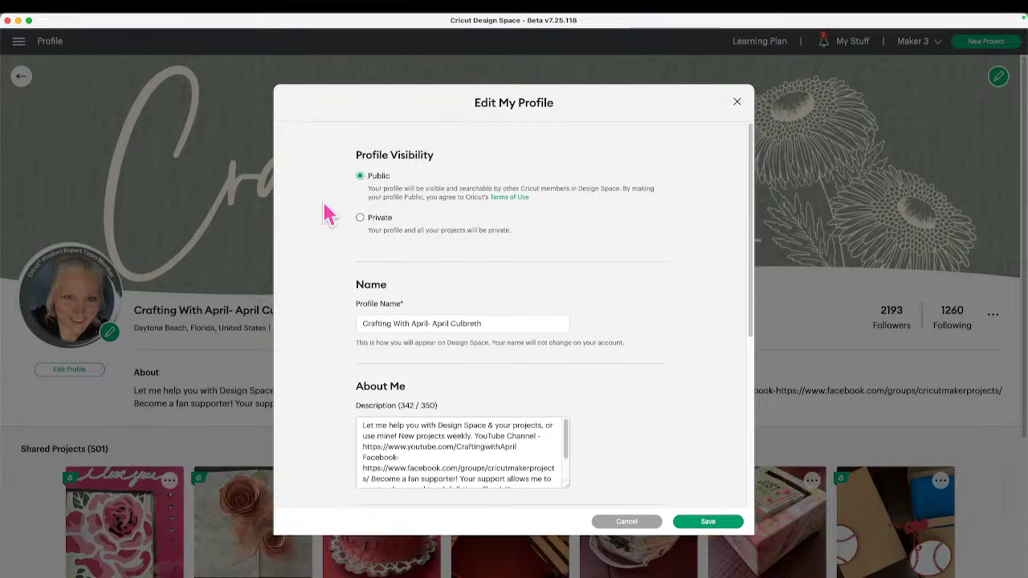
click(193, 376)
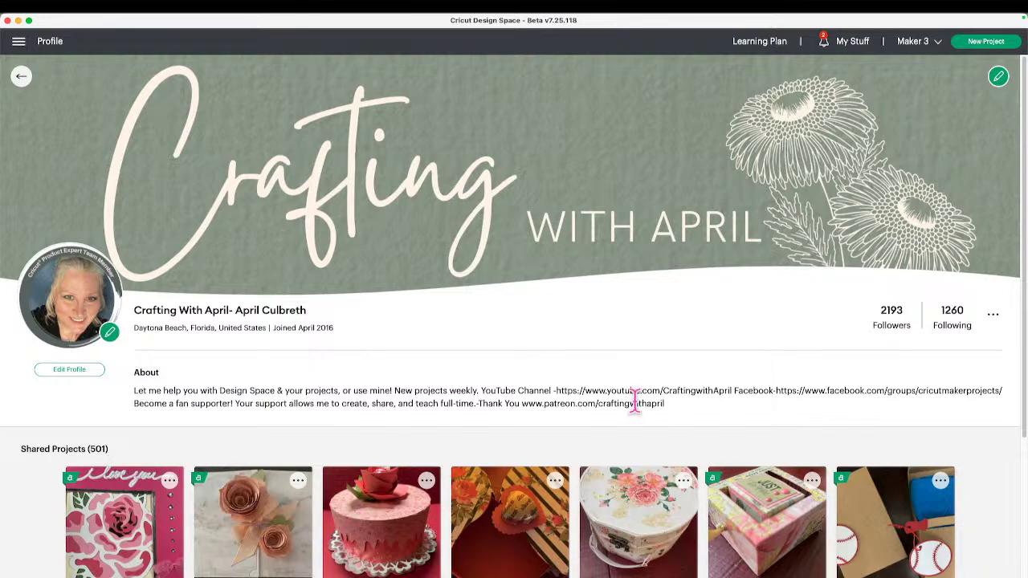
scroll(638, 434, down, 5)
scroll(655, 526, up, 3)
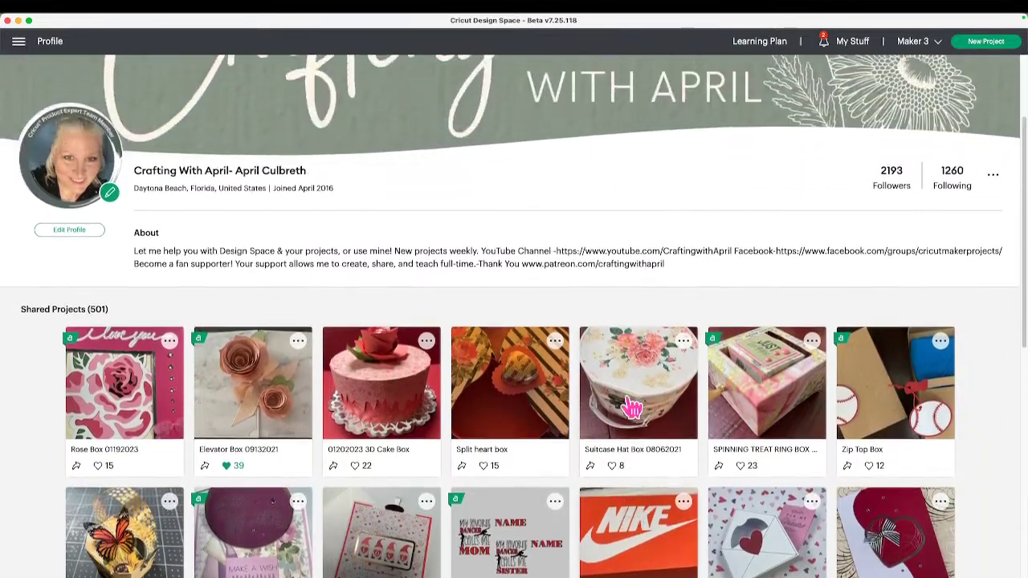
scroll(655, 526, up, 3)
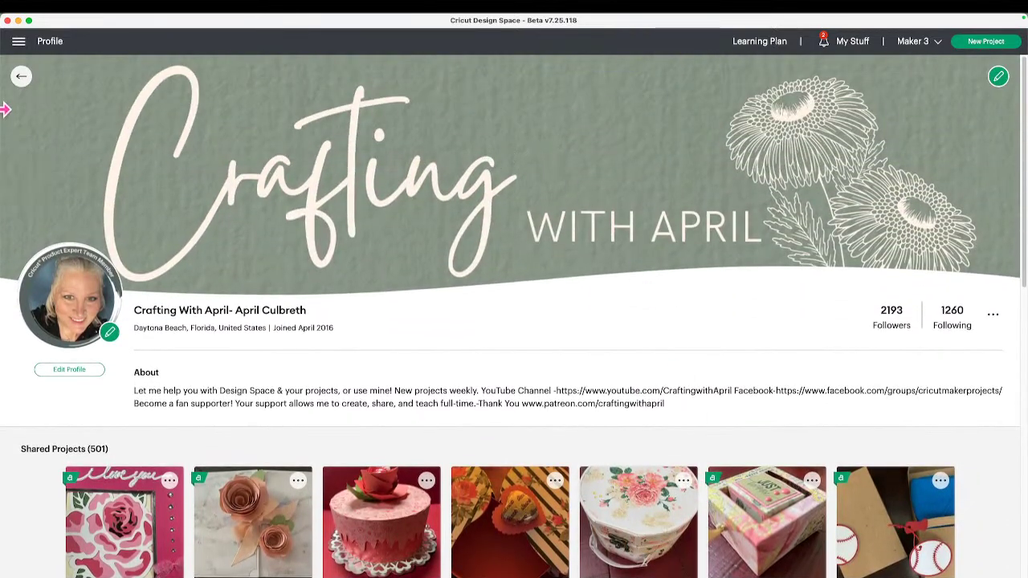
click(22, 80)
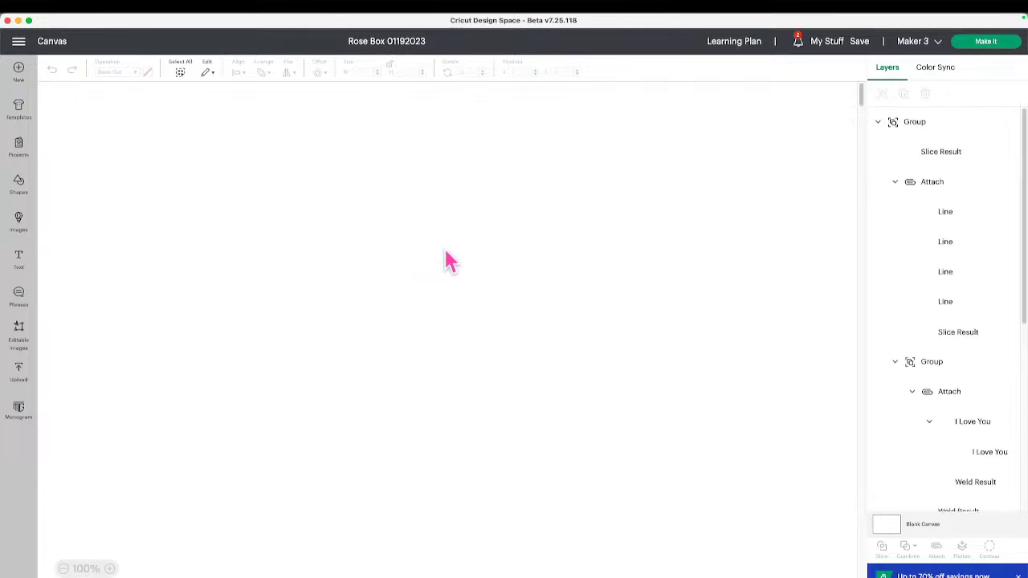
Go from My Stuff back to your profile page via View Profile.
click(829, 48)
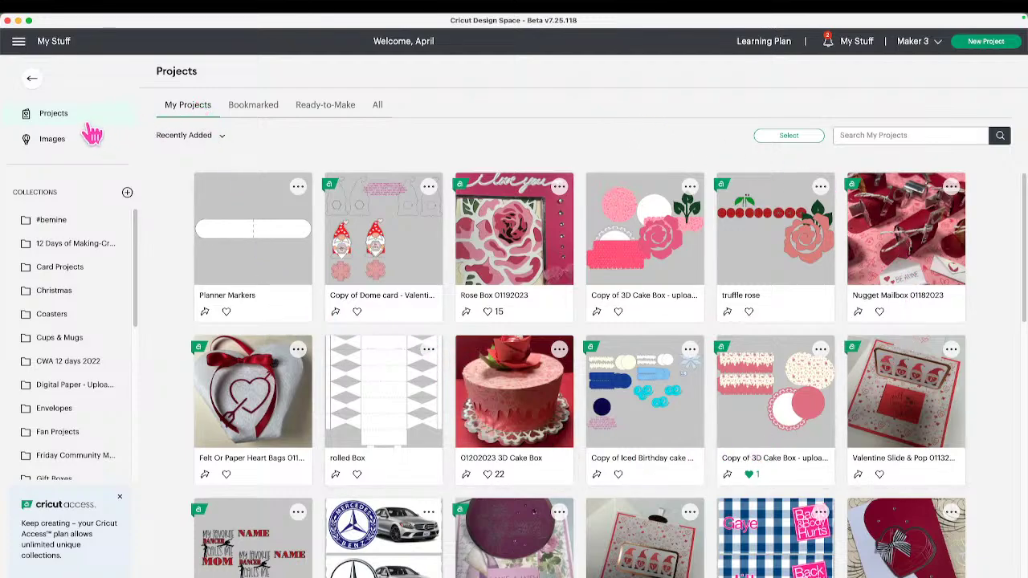
click(19, 43)
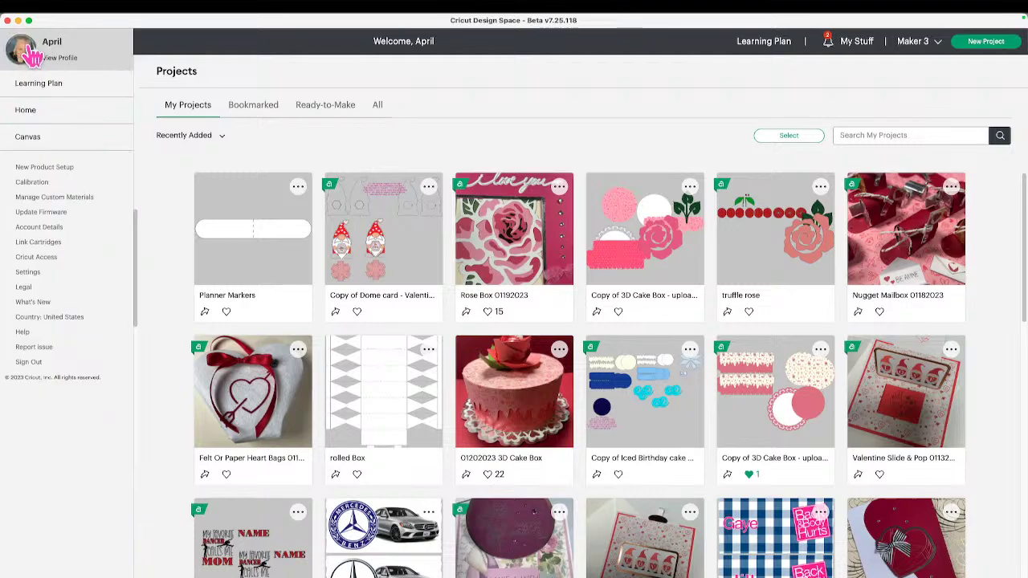
click(70, 60)
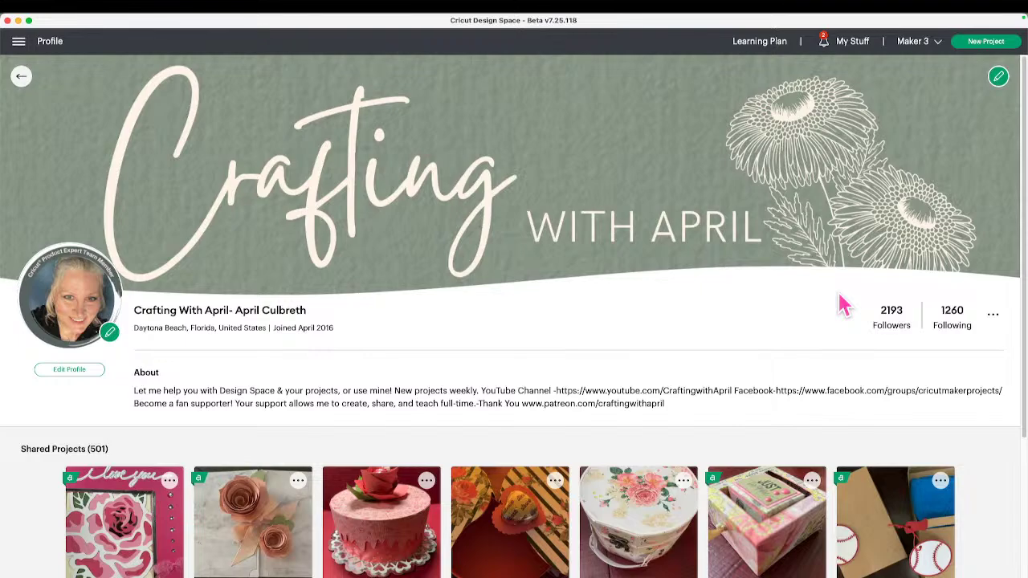
click(76, 371)
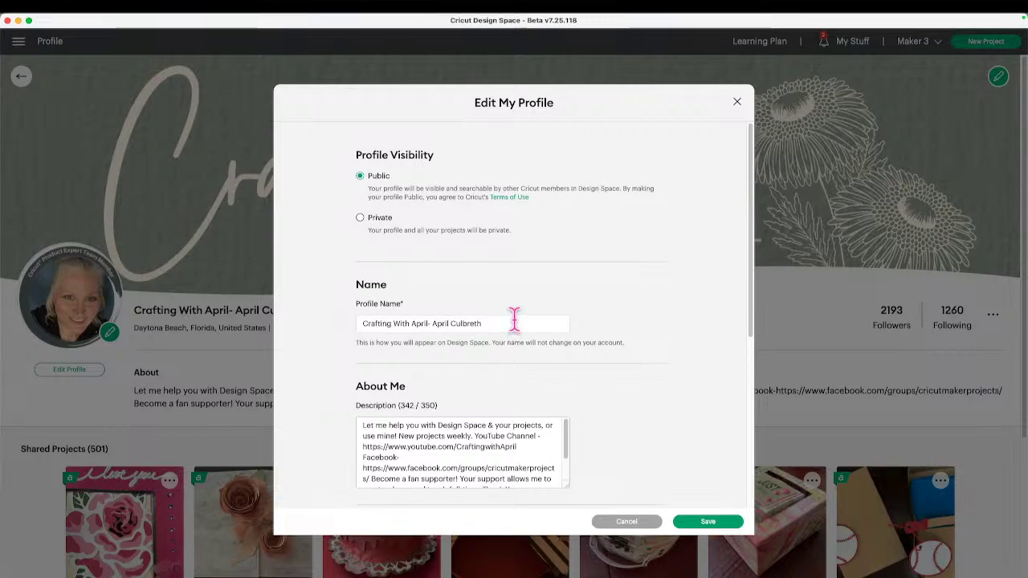
scroll(510, 319, down, 1)
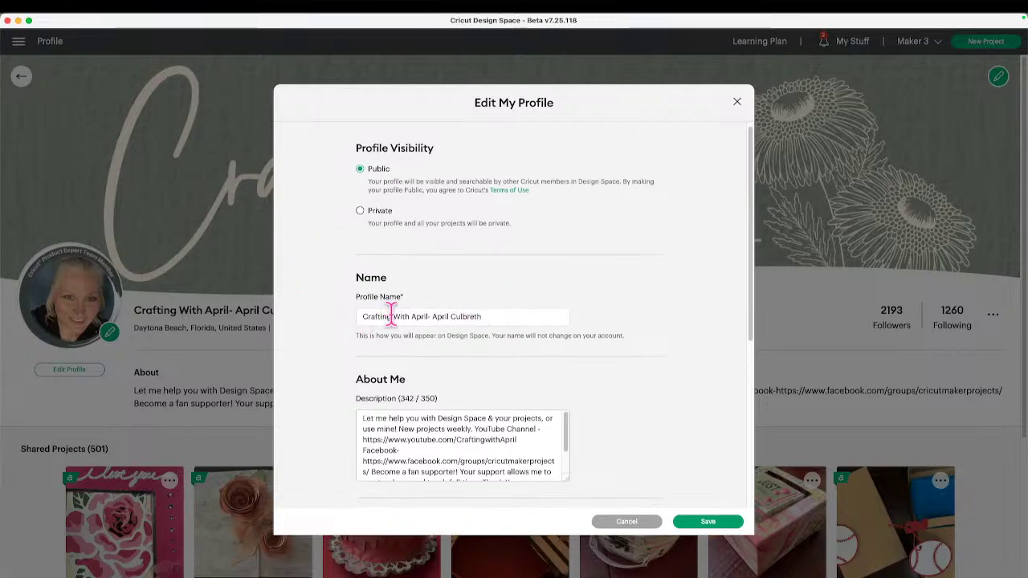
scroll(530, 333, down, 5)
scroll(531, 345, down, 3)
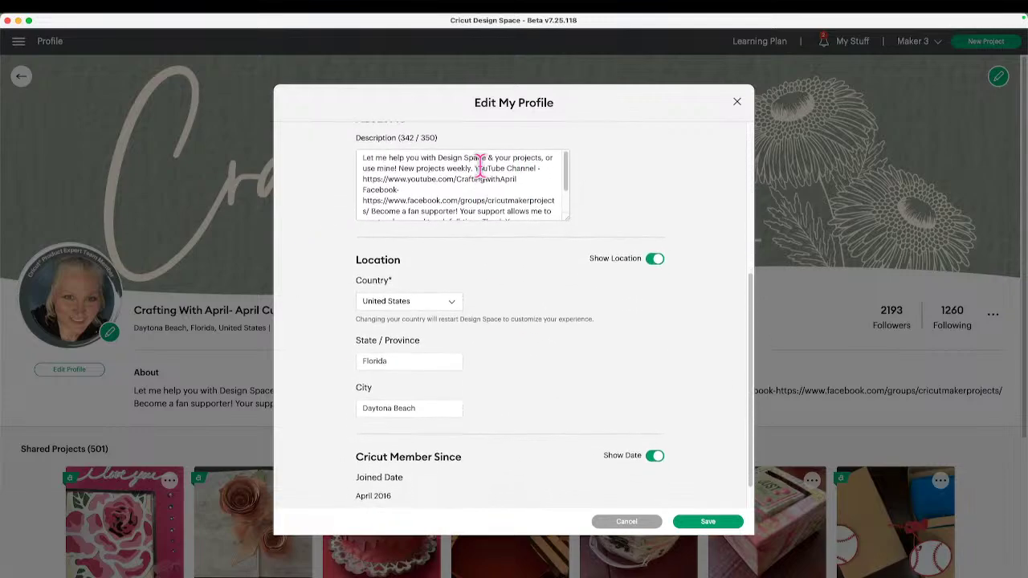
scroll(488, 241, up, 1)
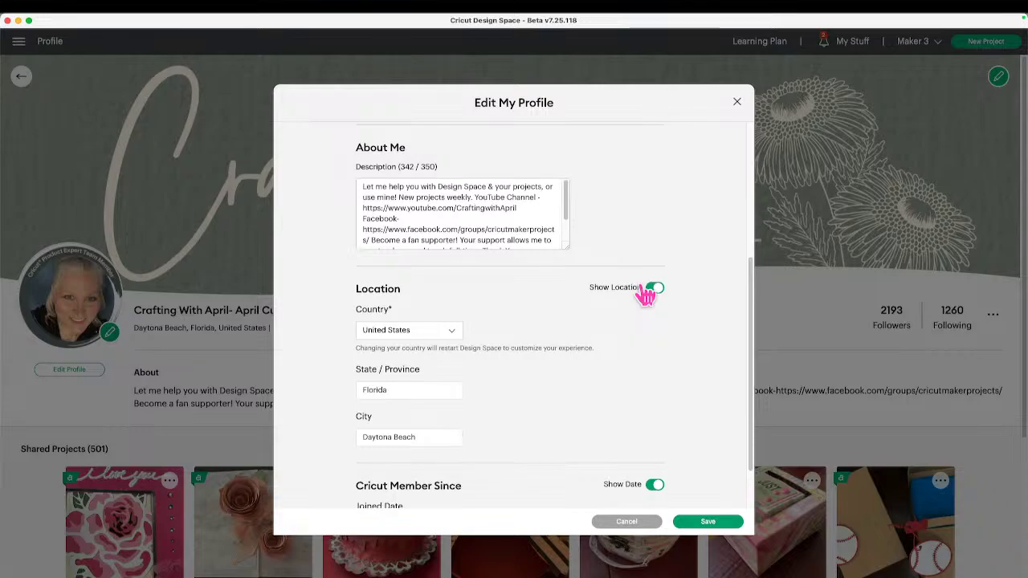
scroll(679, 482, down, 2)
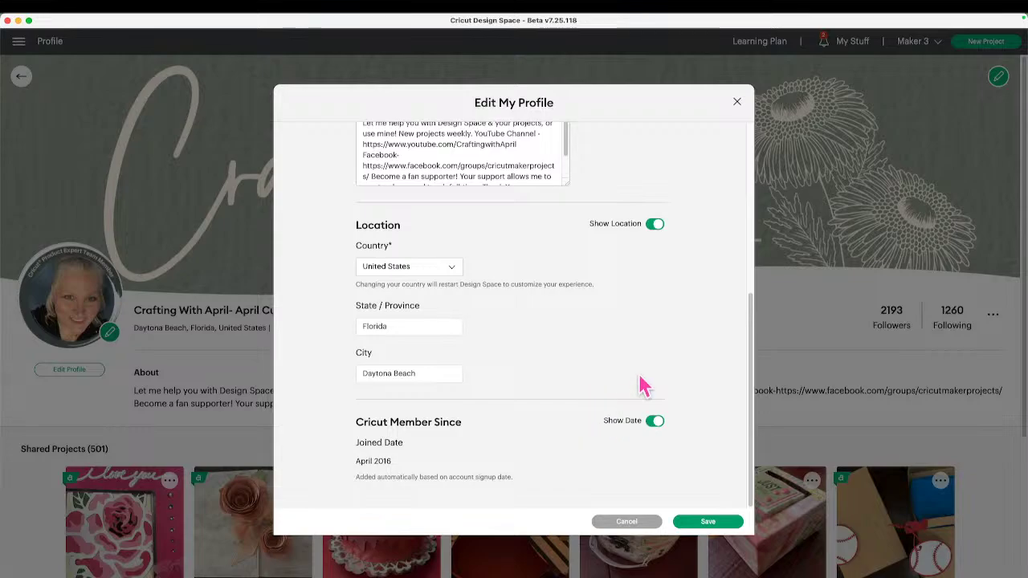
click(651, 522)
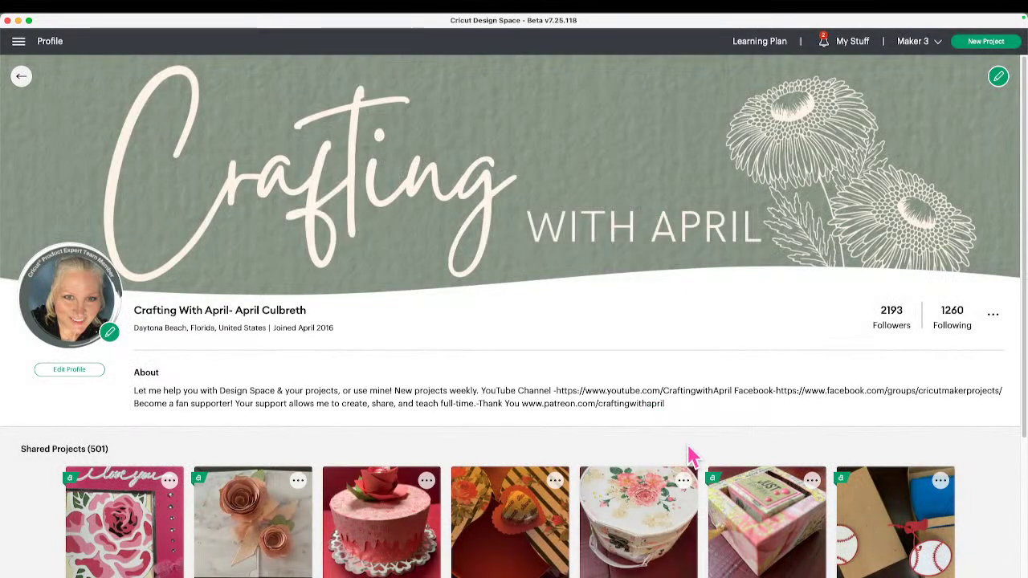
scroll(687, 434, down, 1)
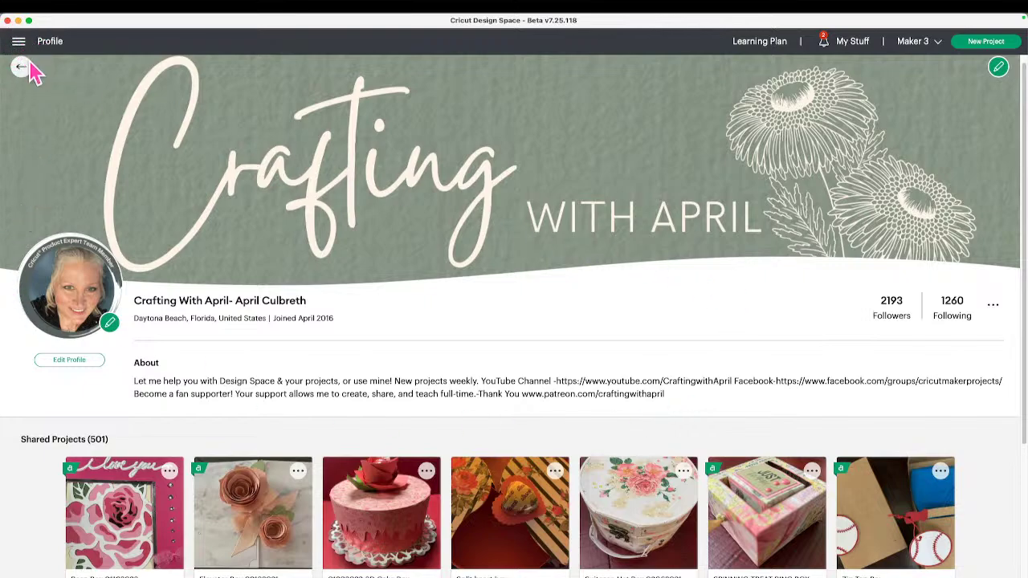
In a new project, add the flowered cake from Classic Victorian Birthday Cakes to the canvas.
click(984, 44)
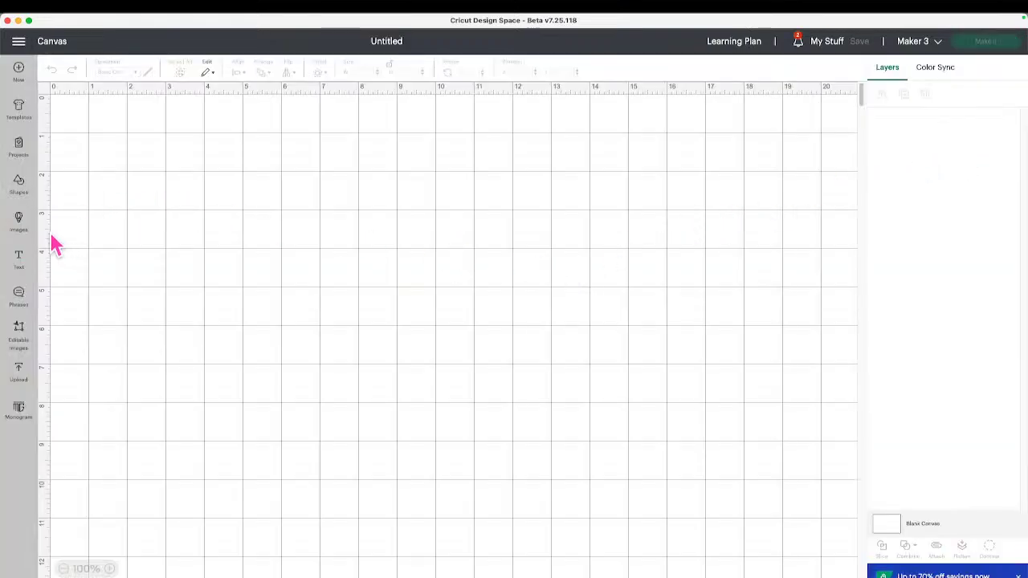
click(18, 221)
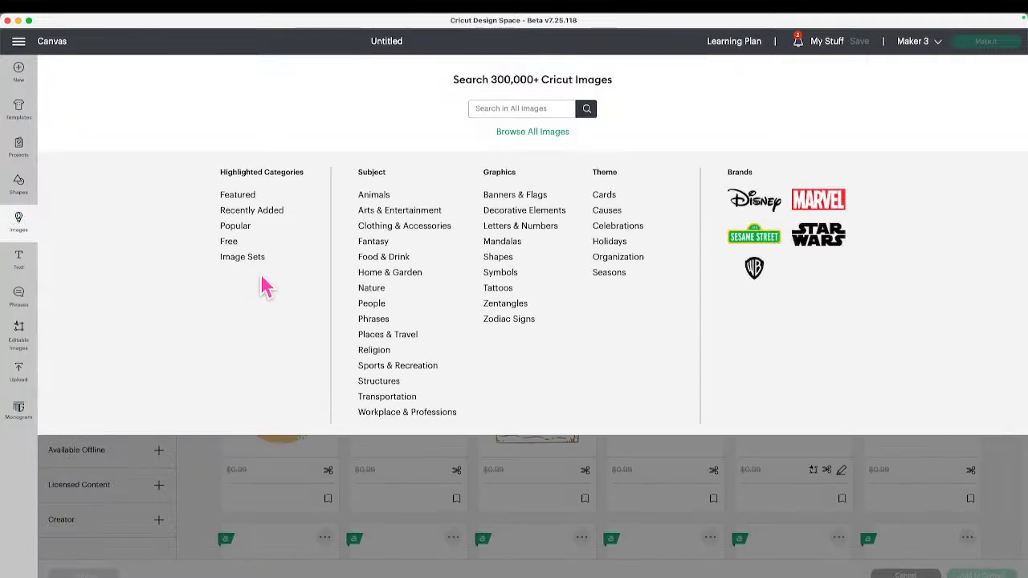
click(255, 259)
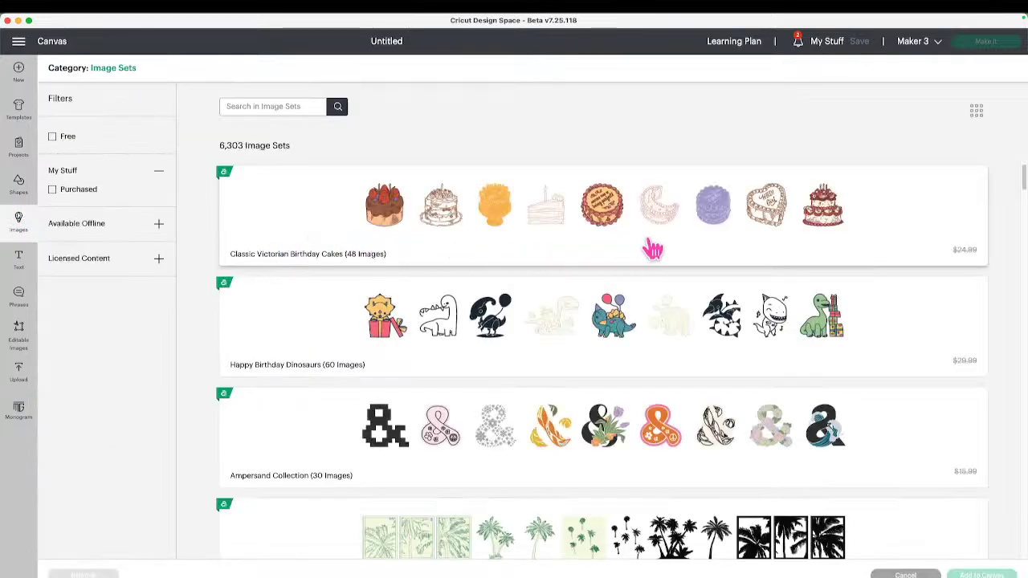
click(821, 232)
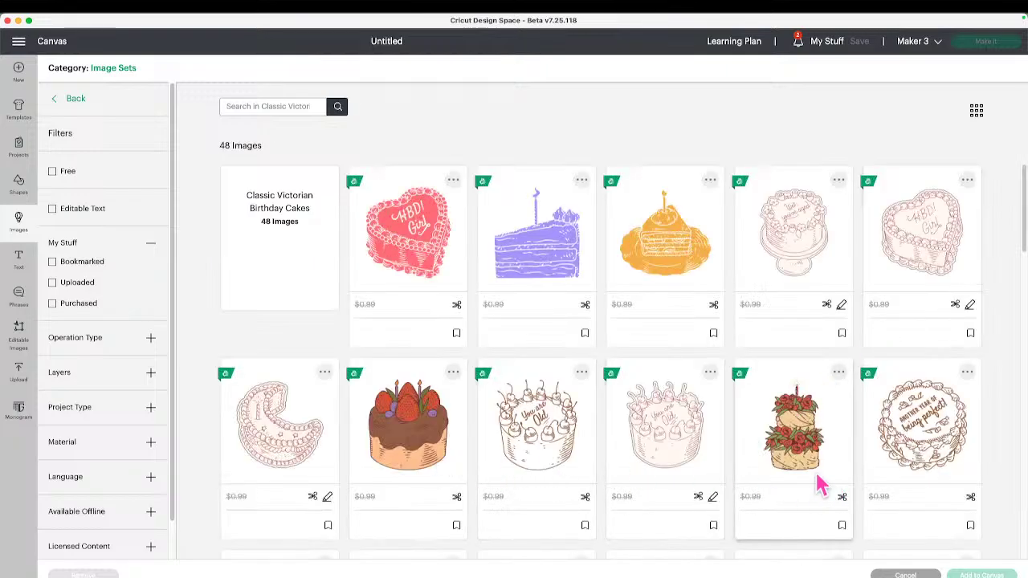
click(808, 443)
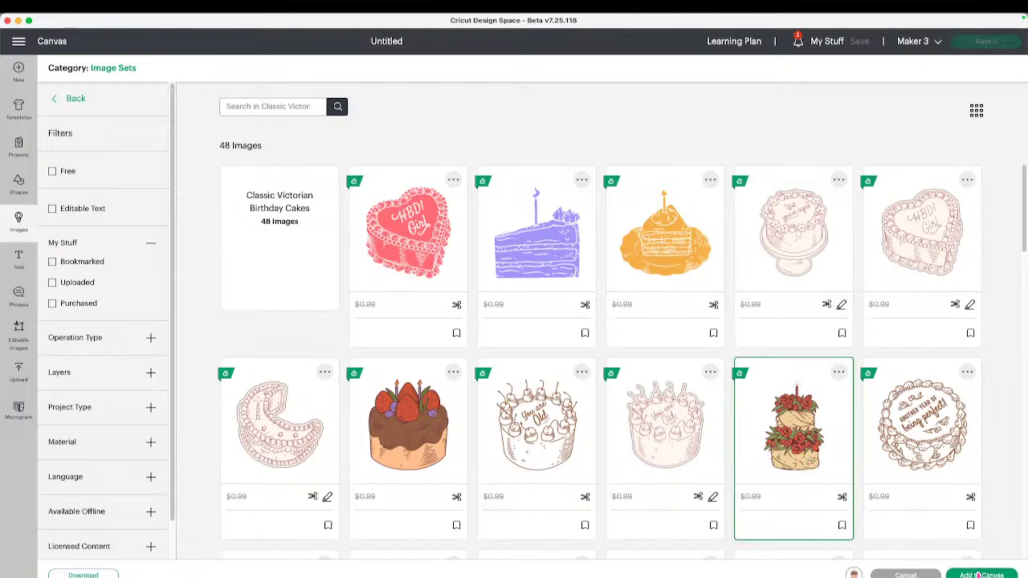
click(978, 575)
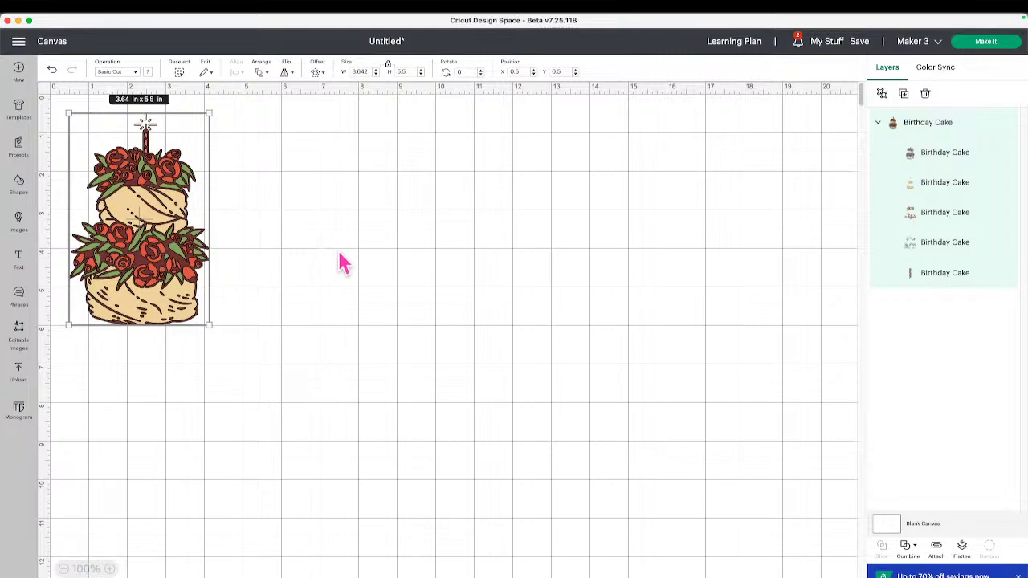
Turn the canvas grid off, screenshot the cake, and bring up Save Project.
click(343, 262)
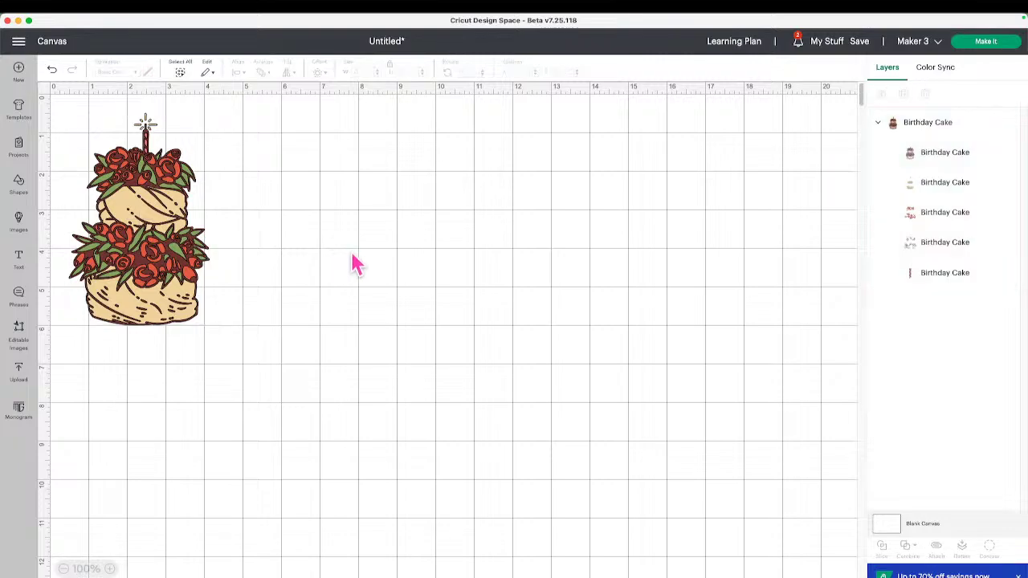
click(45, 94)
click(44, 95)
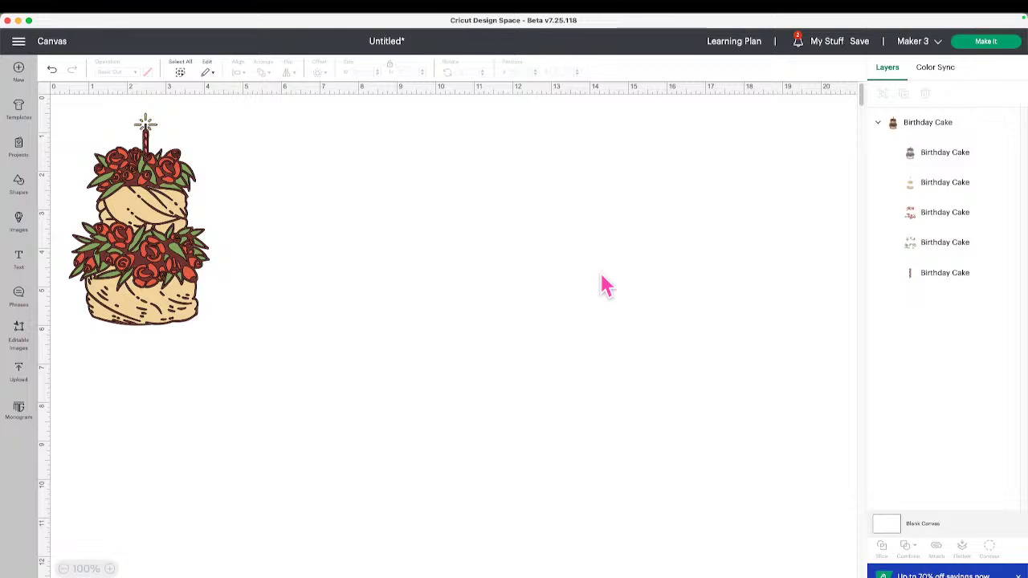
key(super+shift+4)
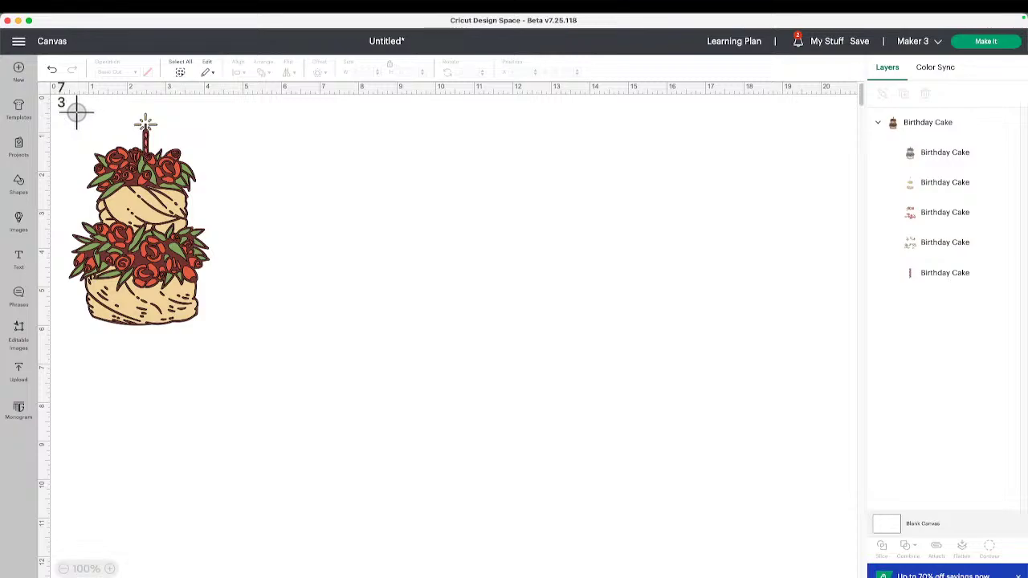
drag(73, 113, 189, 321)
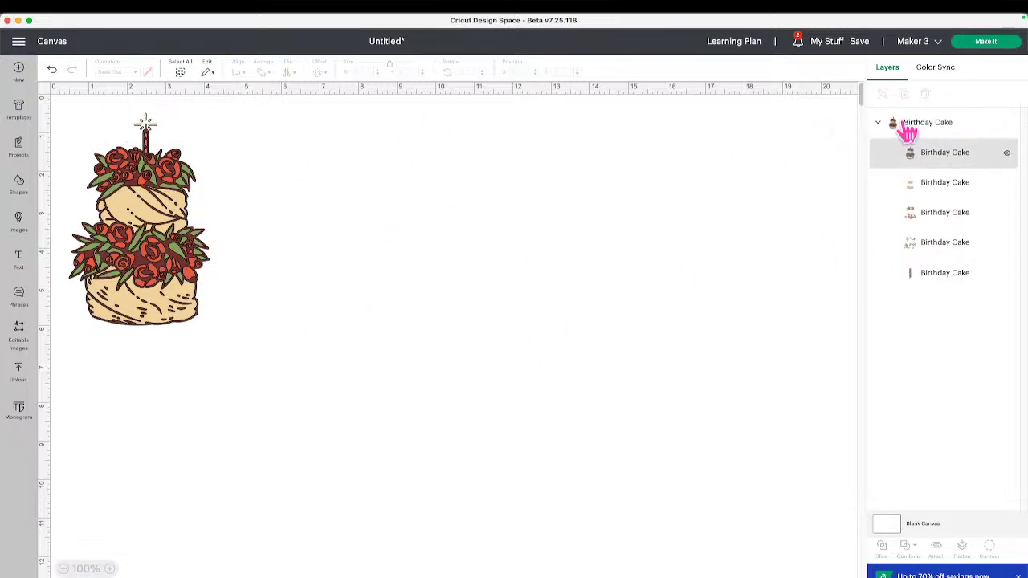
click(864, 42)
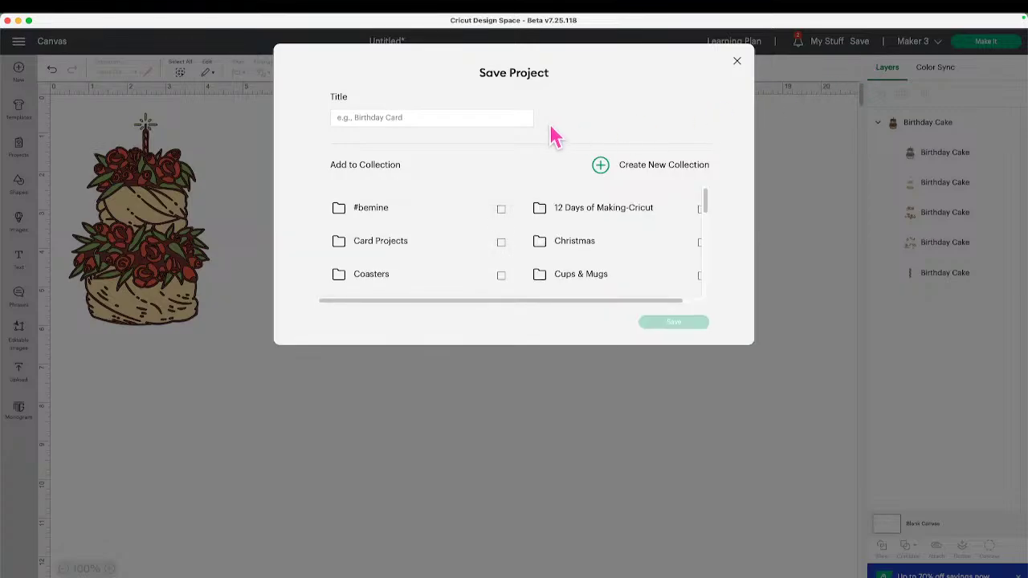
Save the cake project titled 'Sharing Video' and open its project page.
click(444, 112)
text(Sharing Video)
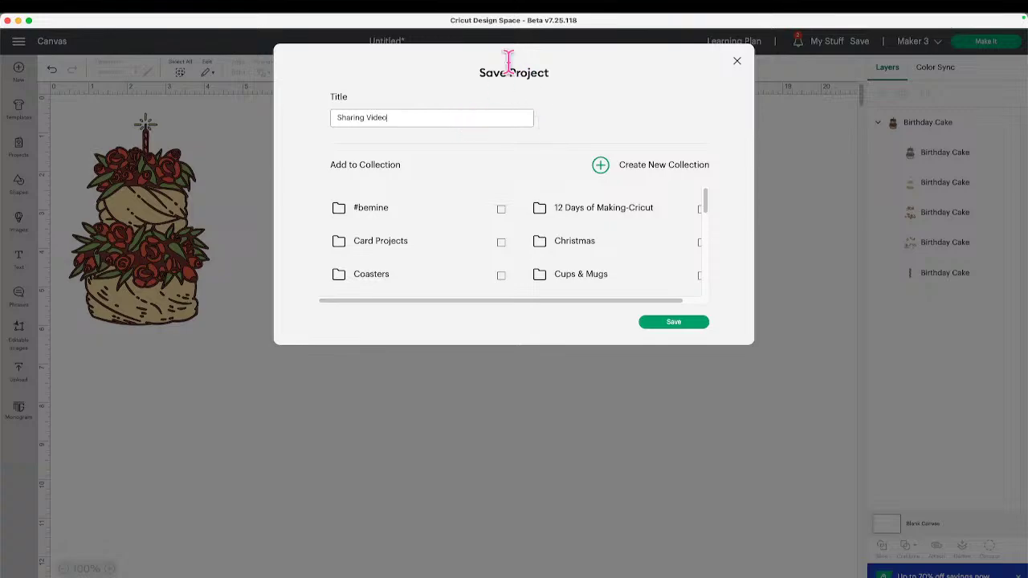
click(686, 325)
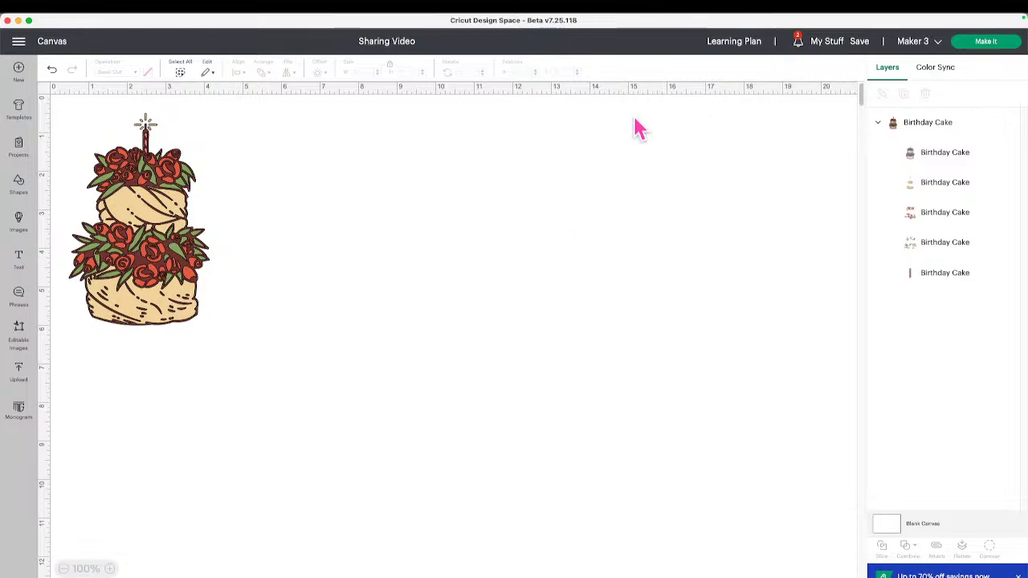
click(408, 45)
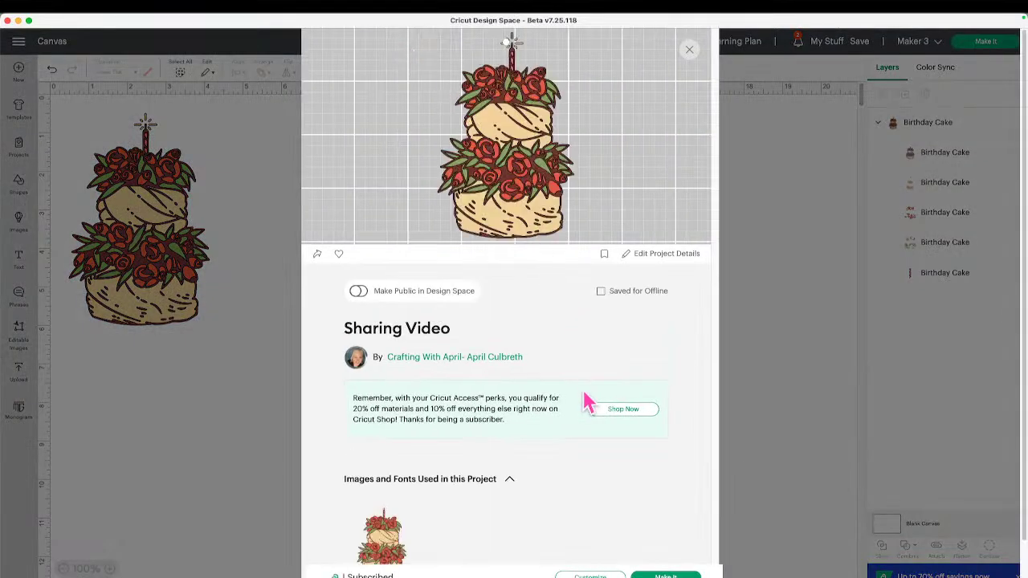
scroll(588, 402, down, 2)
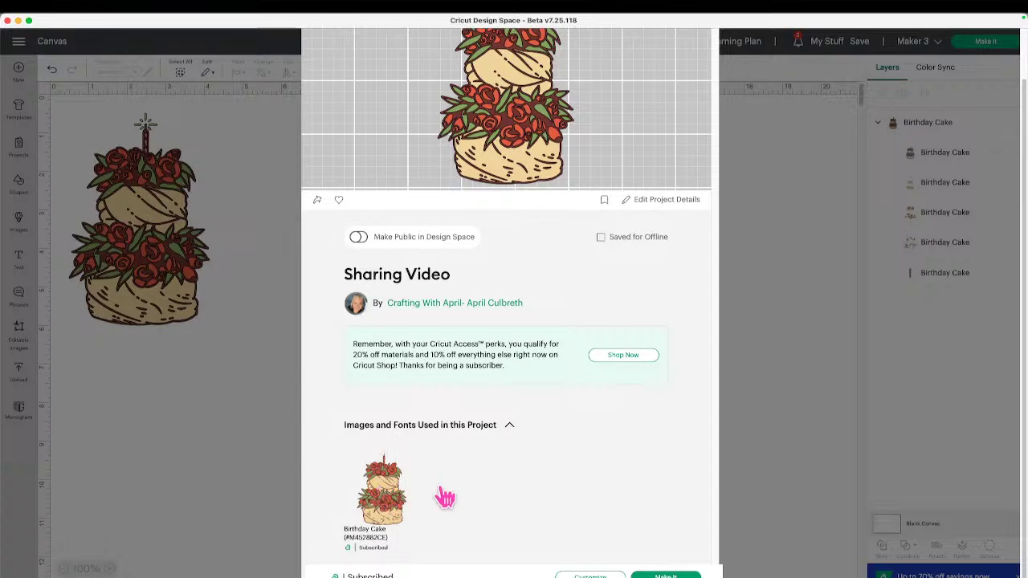
Upload the cake screenshot and a card-gallery screenshot from the Desktop as project photos.
click(647, 199)
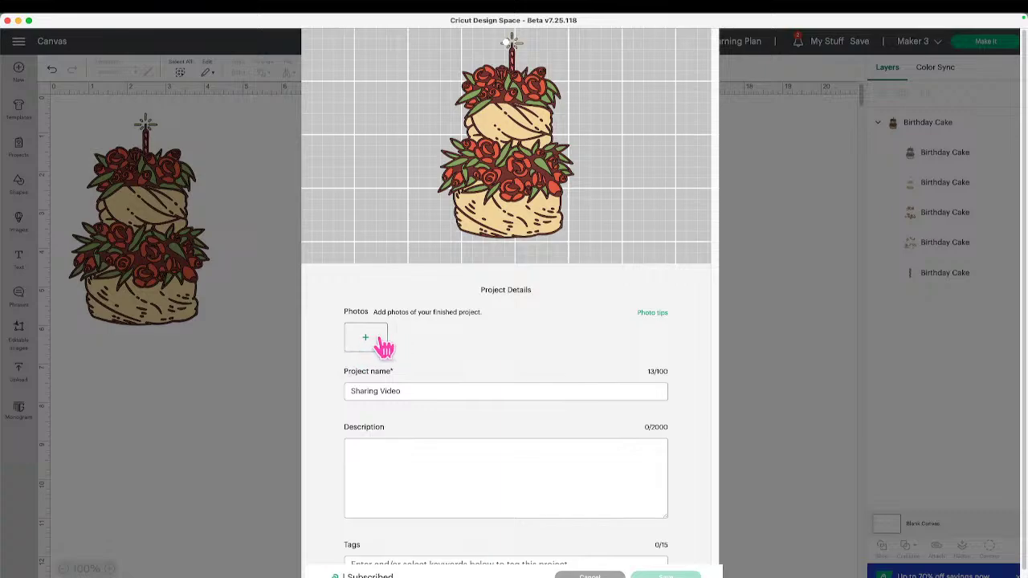
click(384, 346)
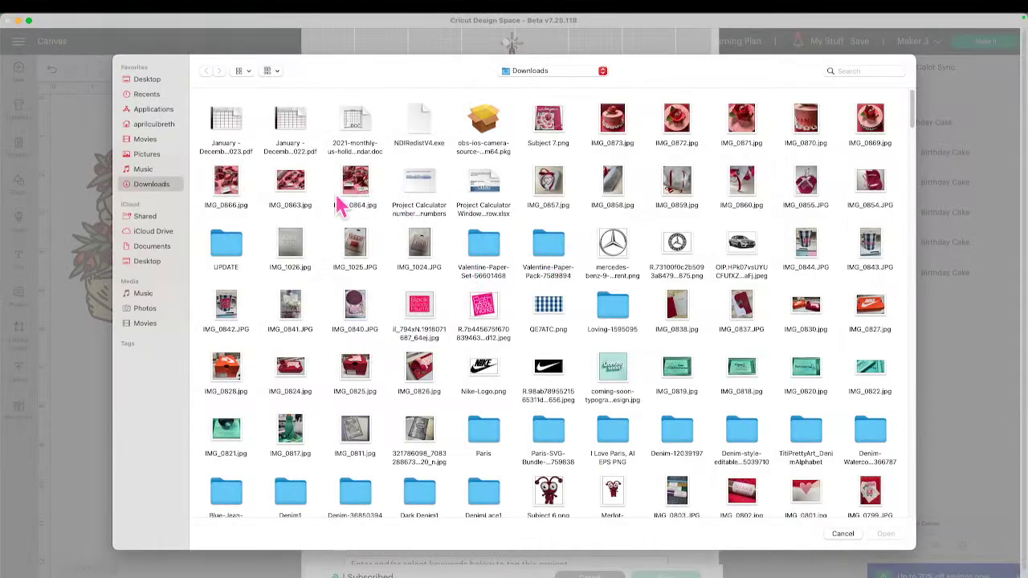
click(149, 80)
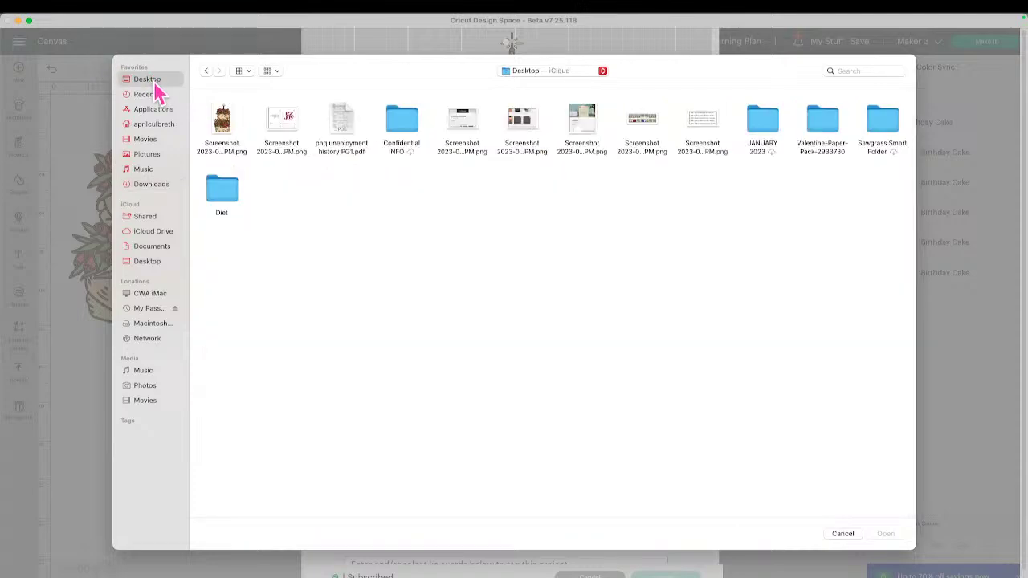
click(221, 149)
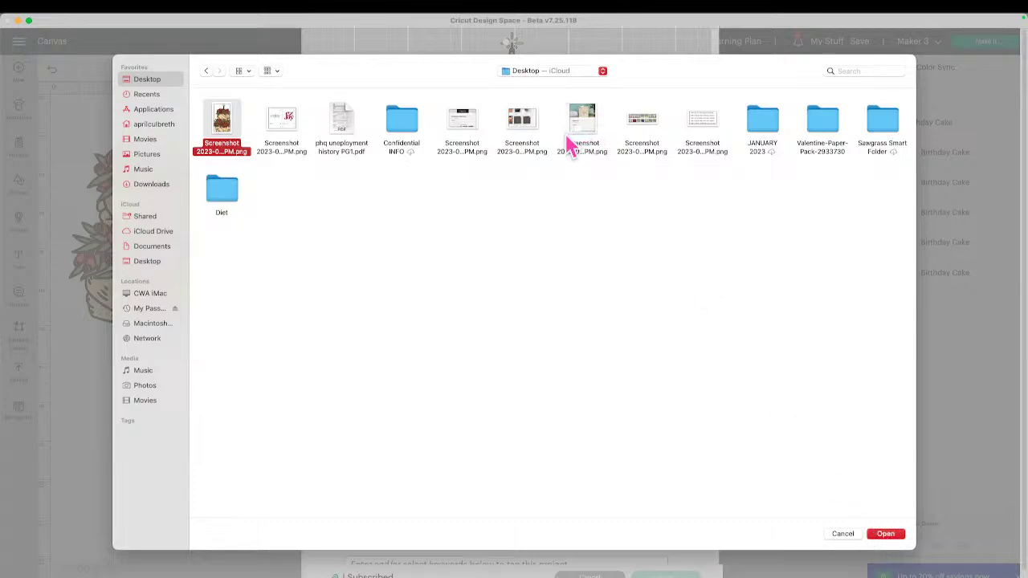
super+click(524, 125)
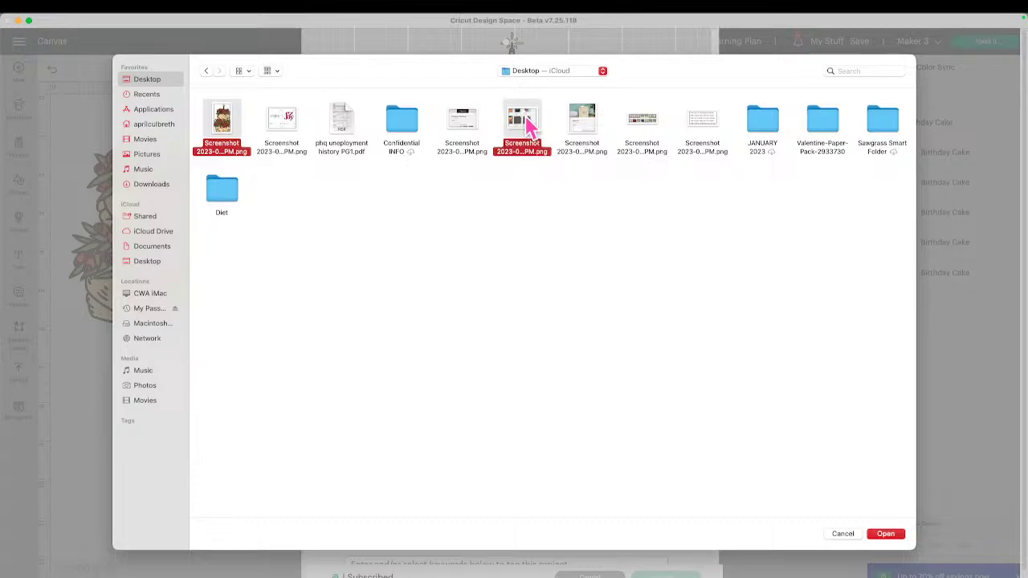
click(886, 535)
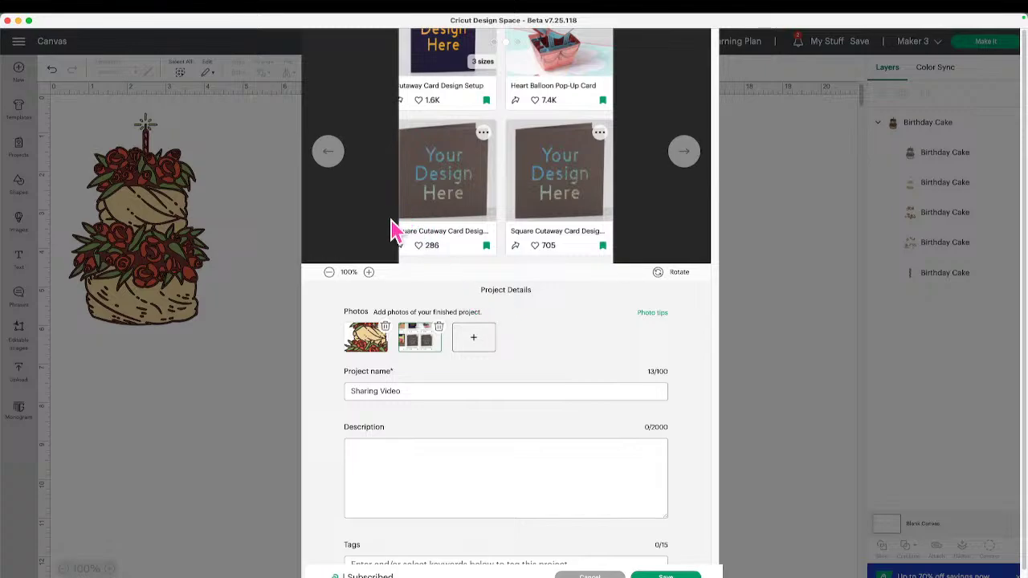
Preview both photos and enter the description 'teaching how to share projects'.
click(369, 333)
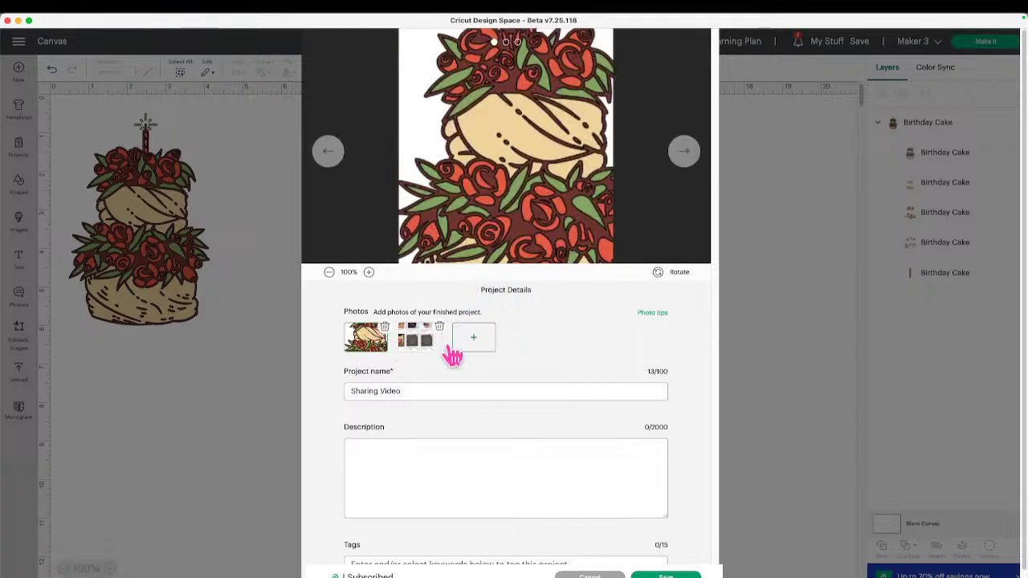
click(426, 339)
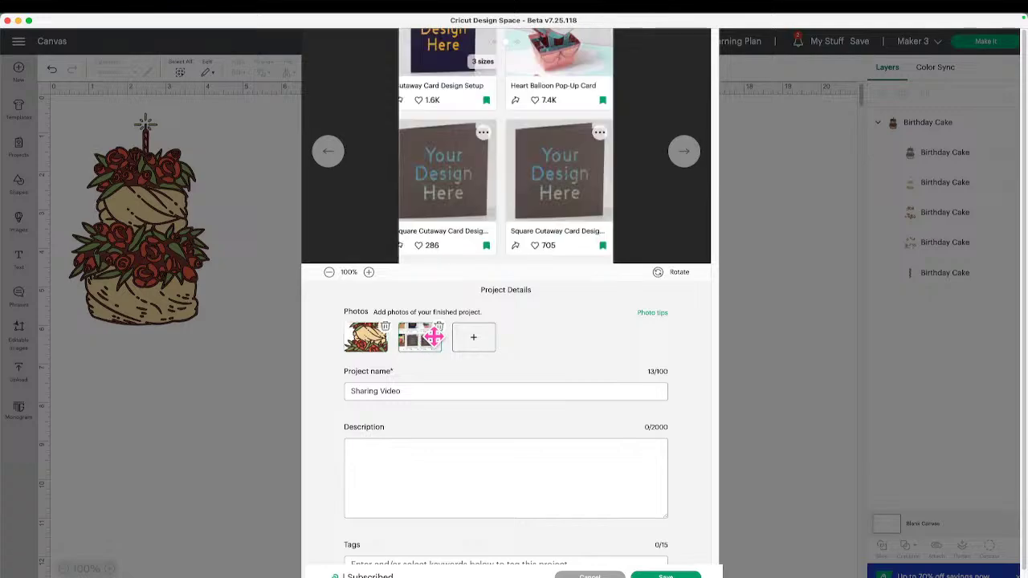
click(462, 391)
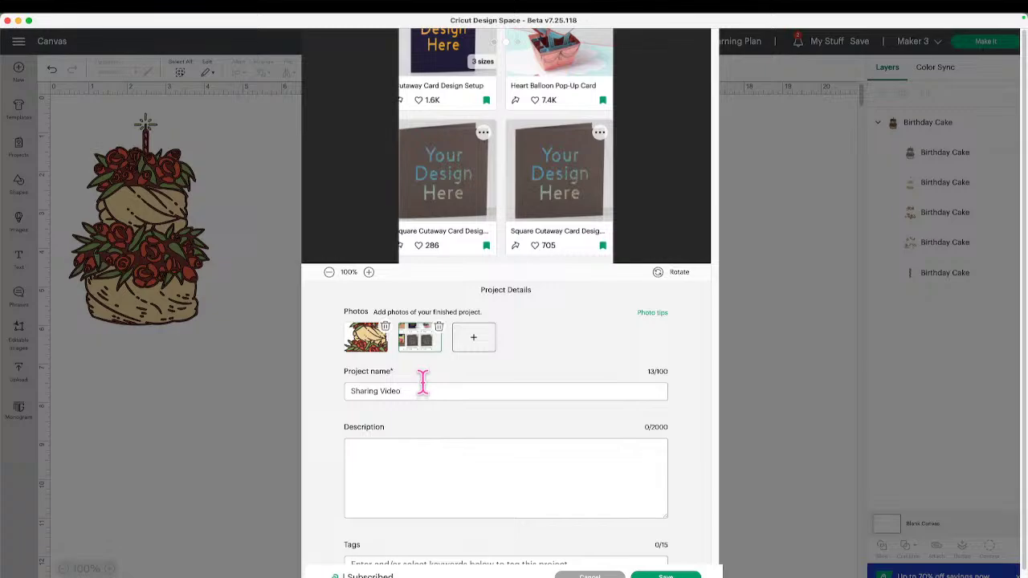
click(426, 448)
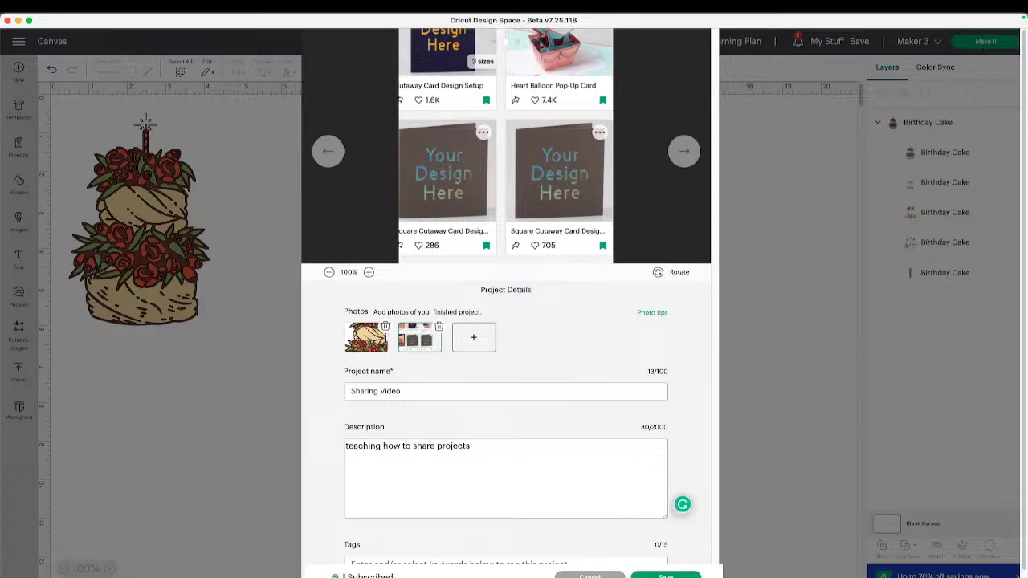
scroll(560, 446, down, 1)
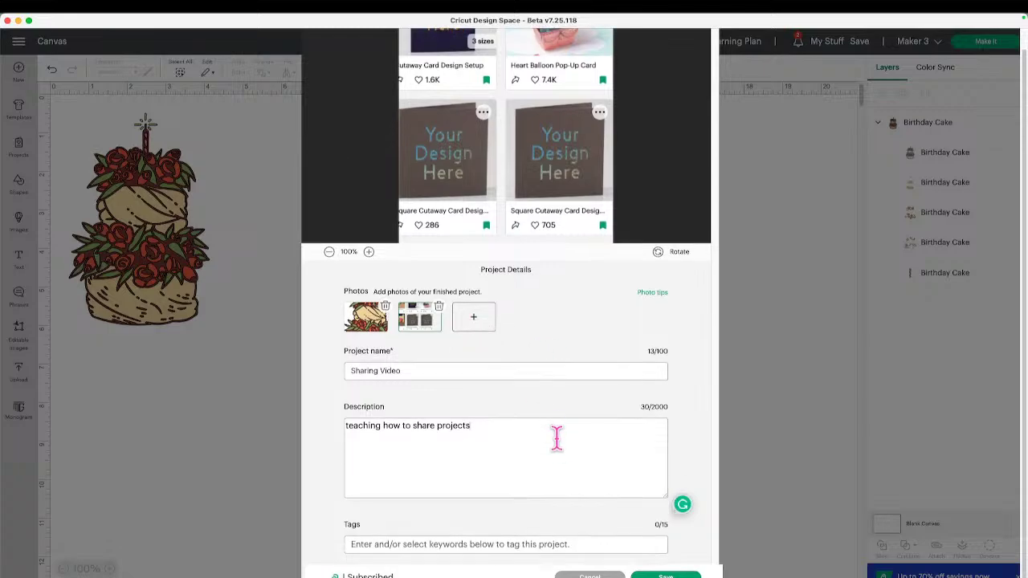
Tag the project Cricut Community and Iron-On, then save the Sharing Video details.
click(530, 544)
text(C)
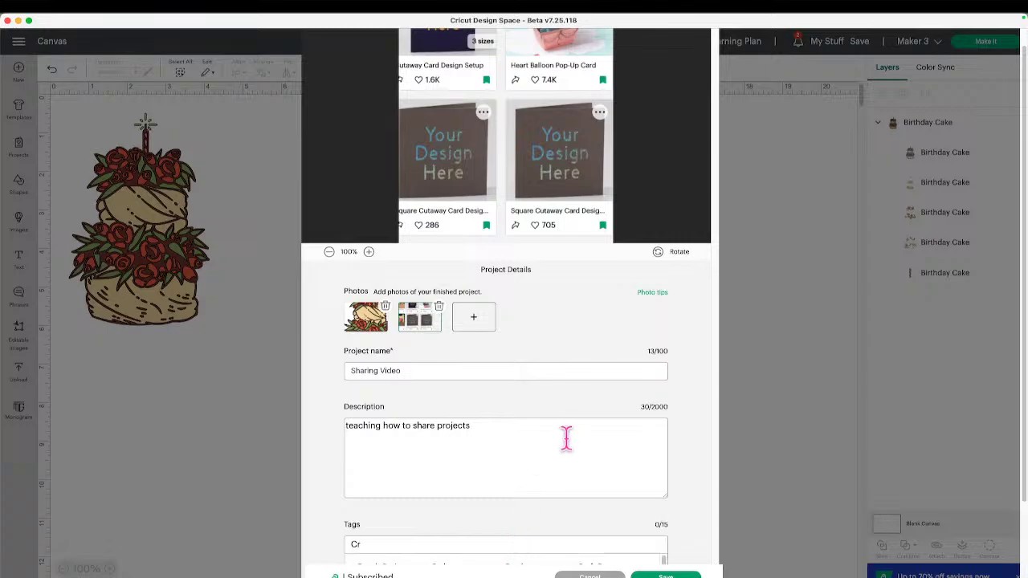
text(r)
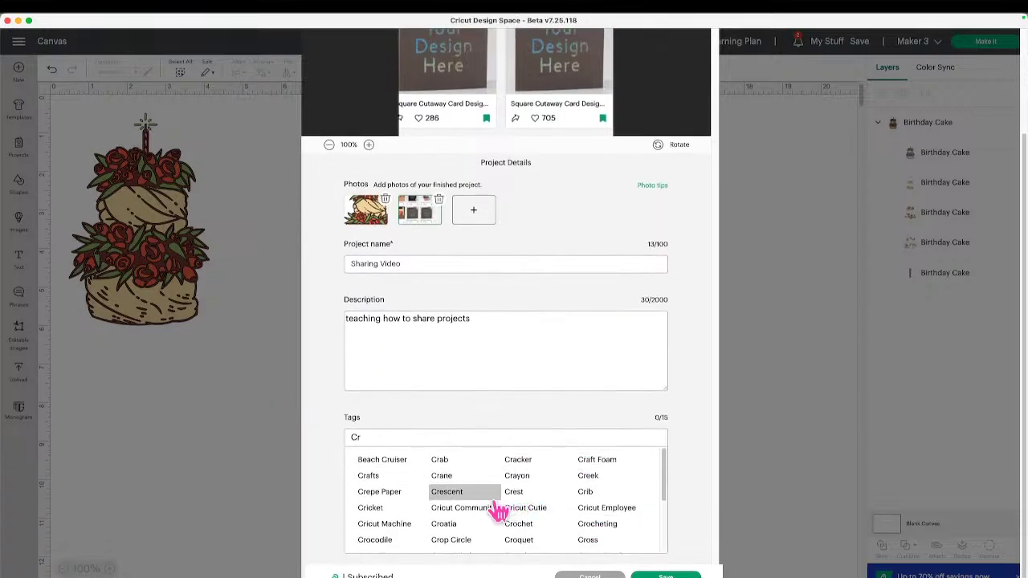
click(492, 514)
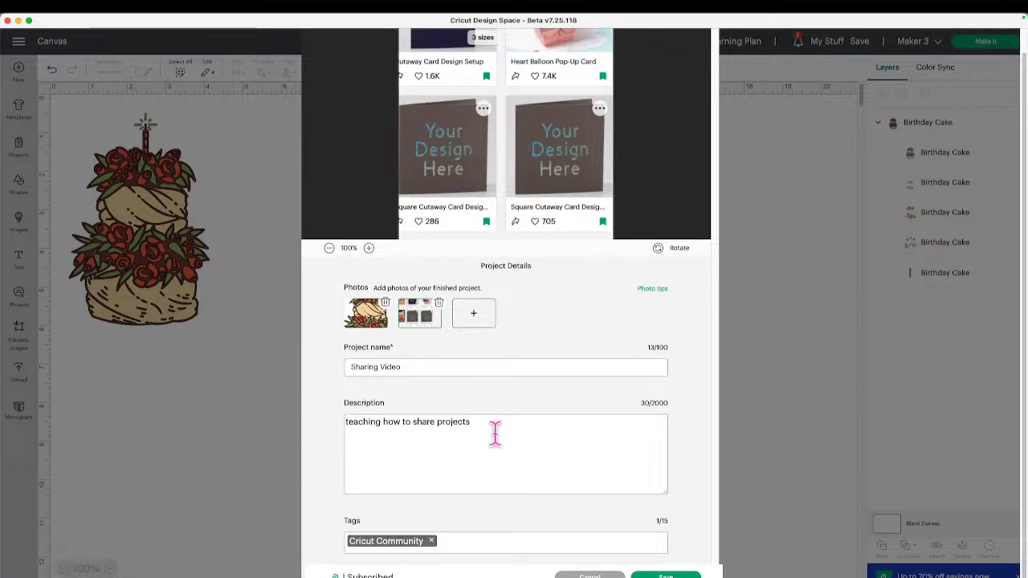
click(446, 542)
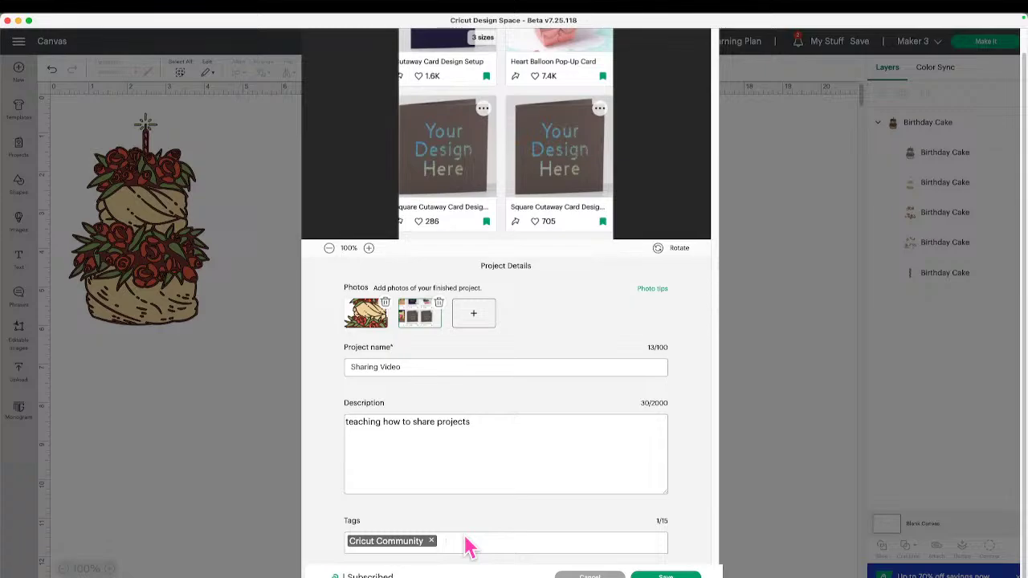
text(iron)
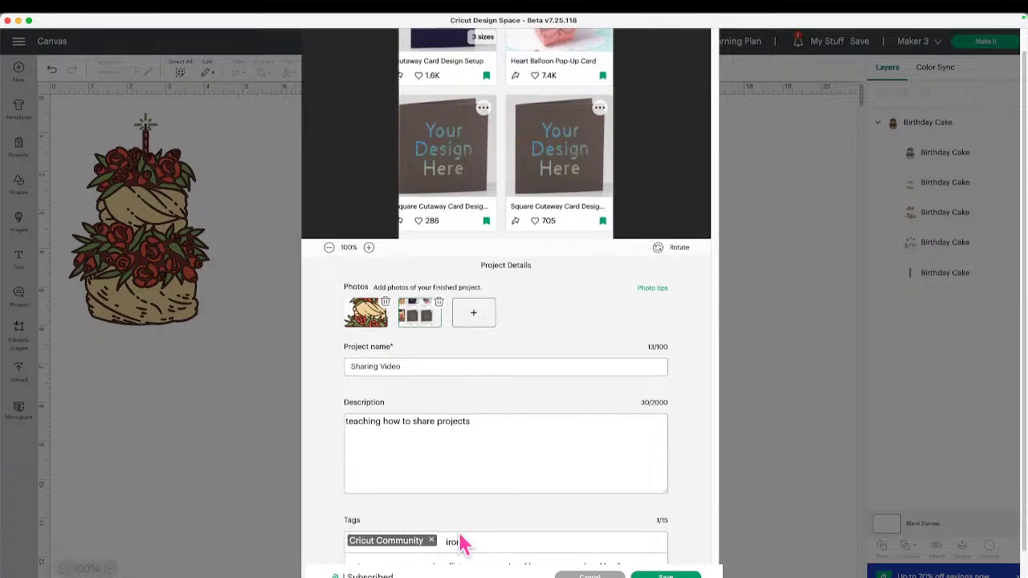
scroll(458, 542, down, 1)
click(446, 543)
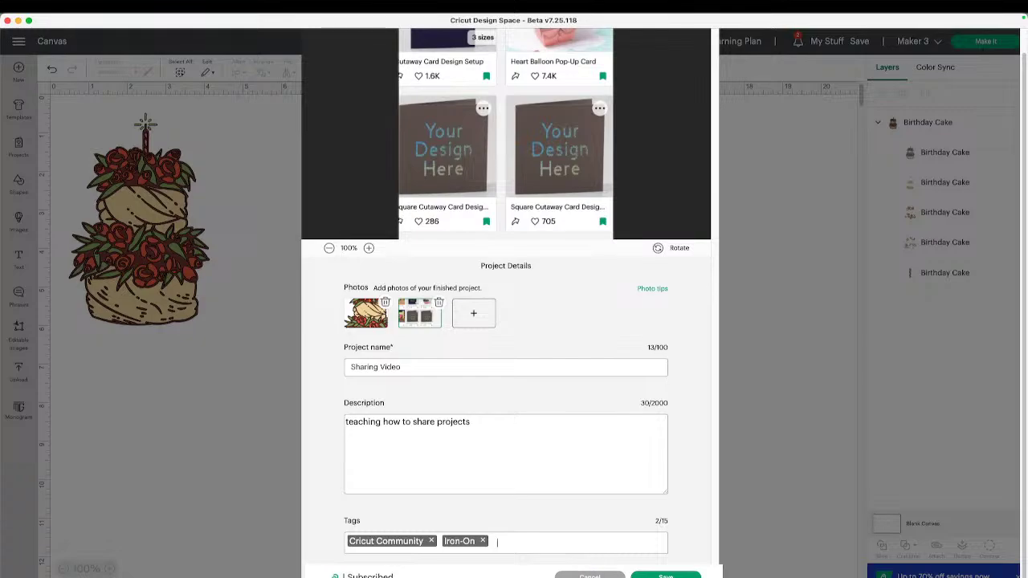
click(635, 576)
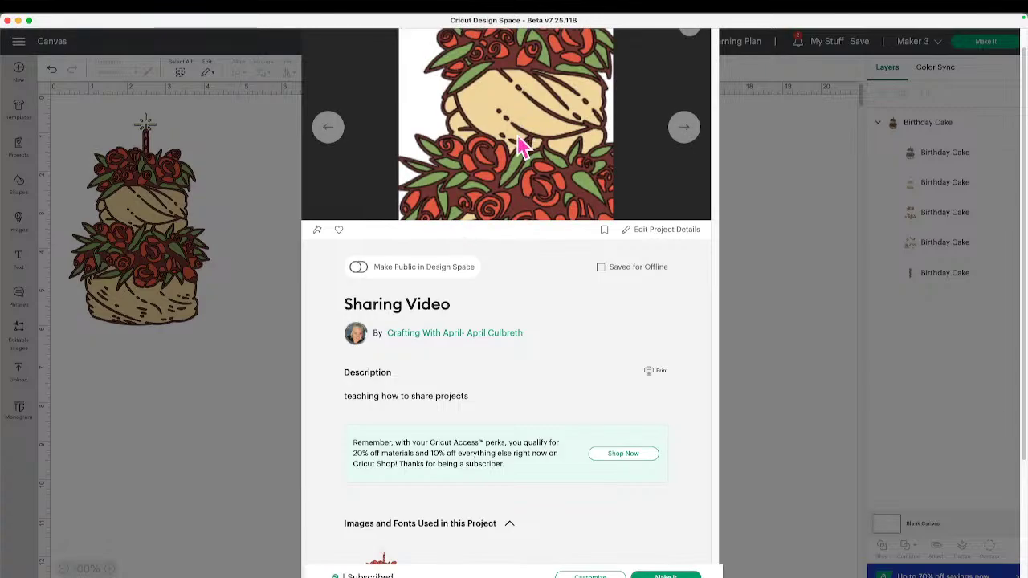
Make the Sharing Video project public in Design Space and close its project details.
click(360, 270)
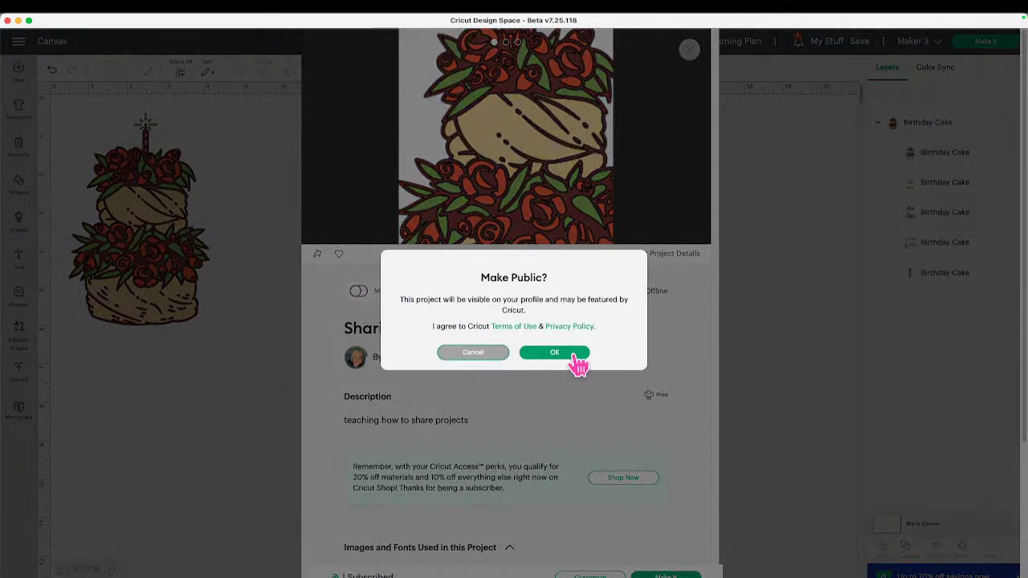
click(578, 362)
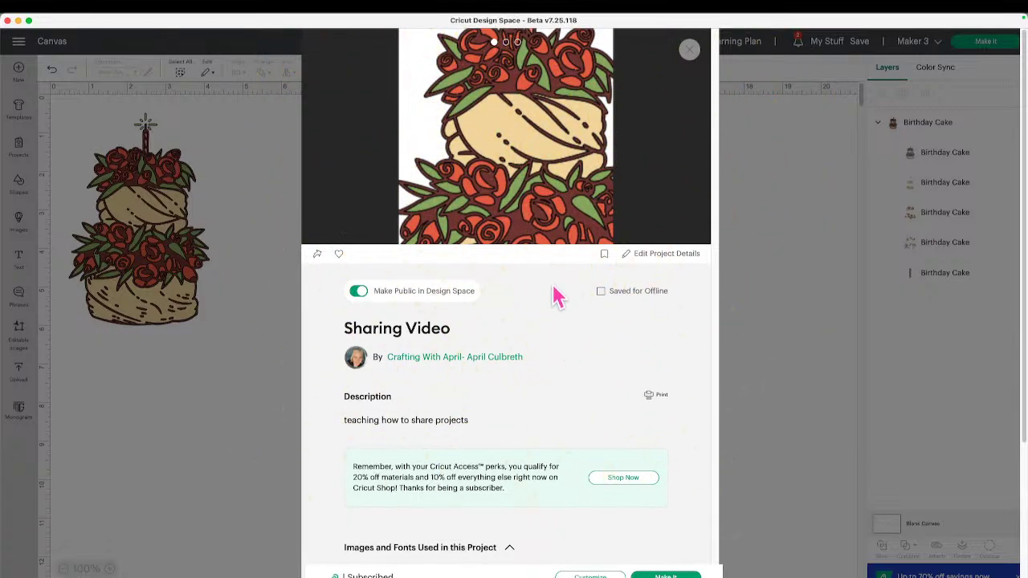
click(243, 242)
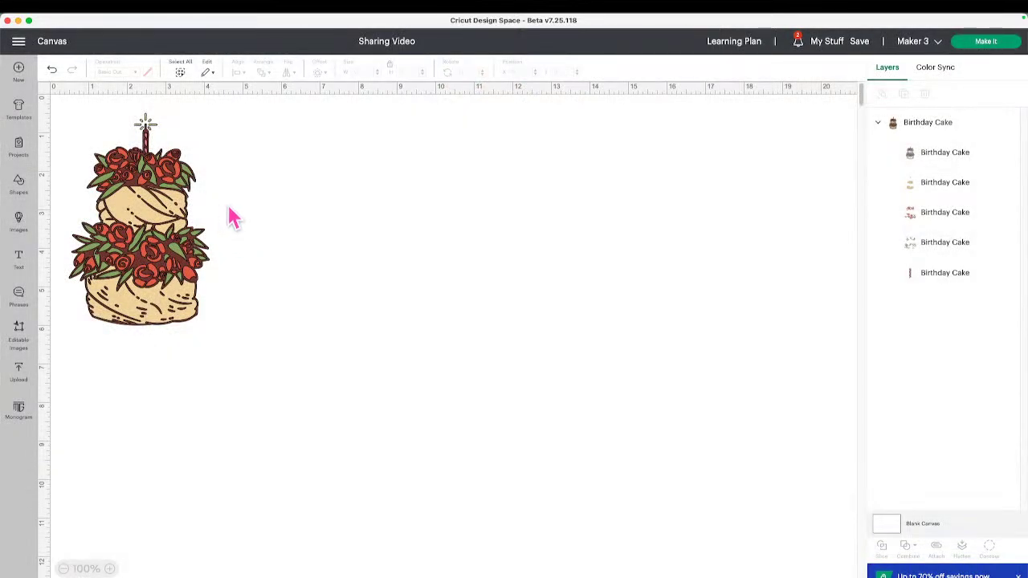
click(19, 44)
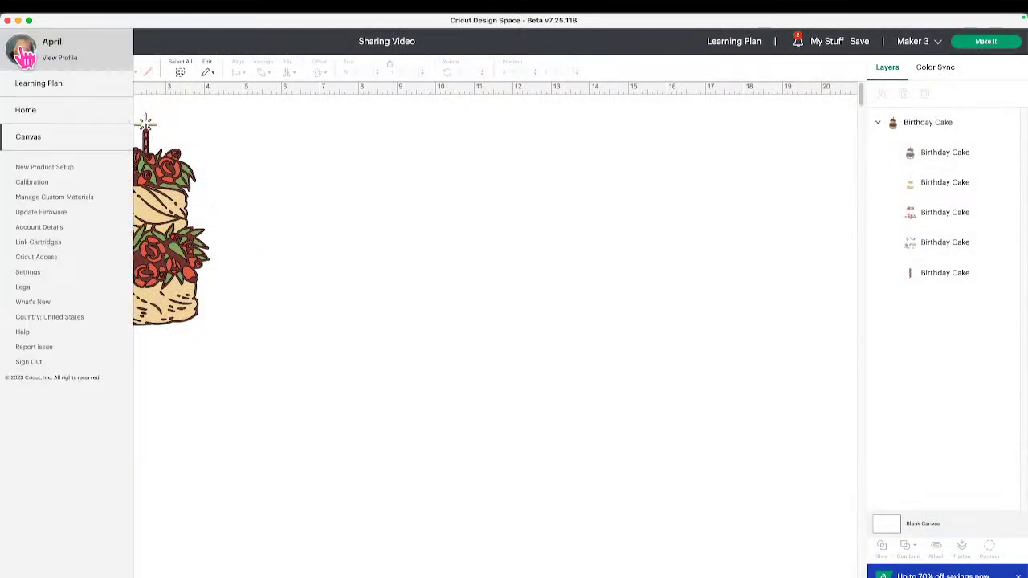
View your profile's shared projects, with Sharing Video at the top, then go to Home.
click(69, 52)
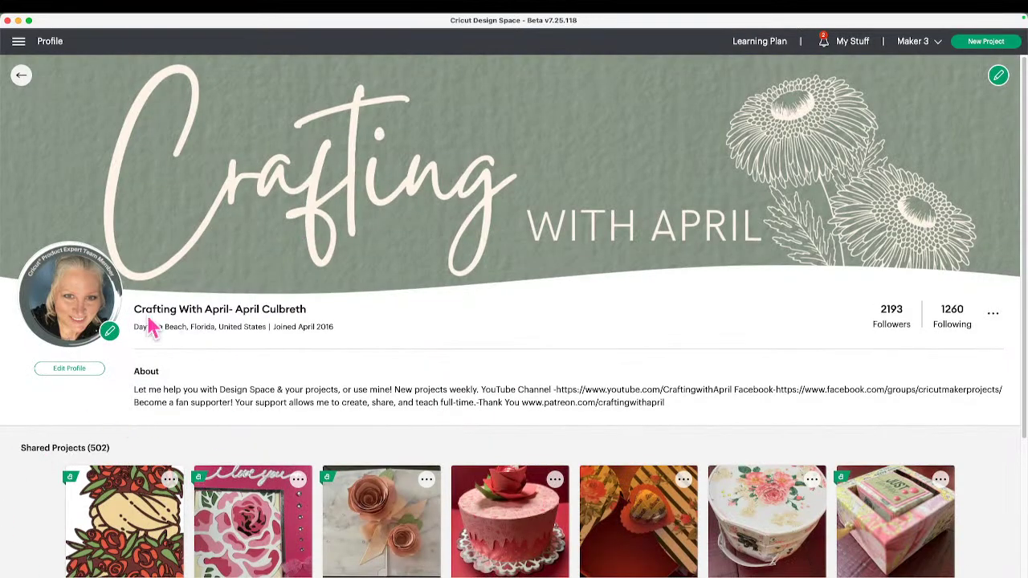
scroll(217, 378, down, 5)
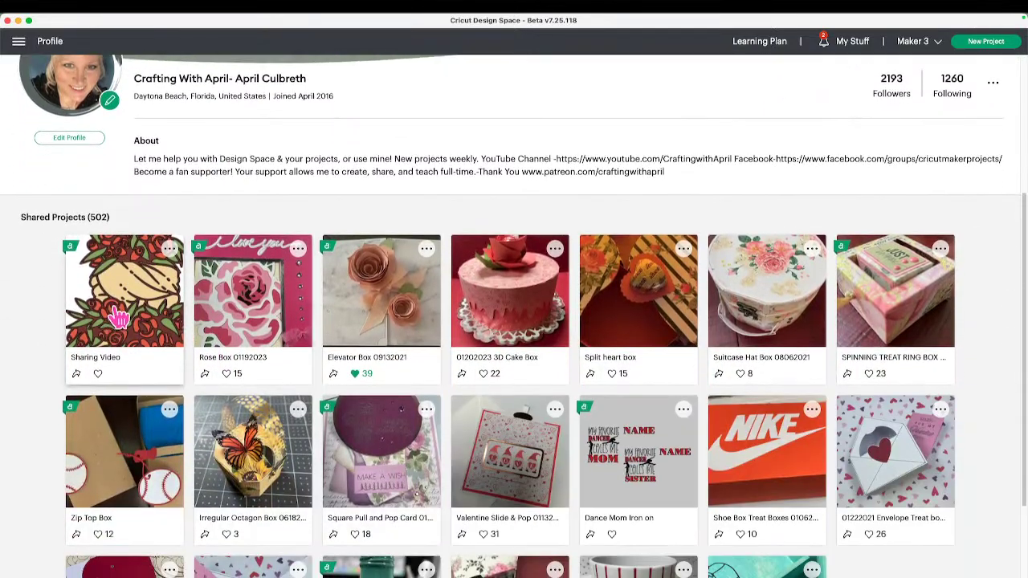
click(19, 42)
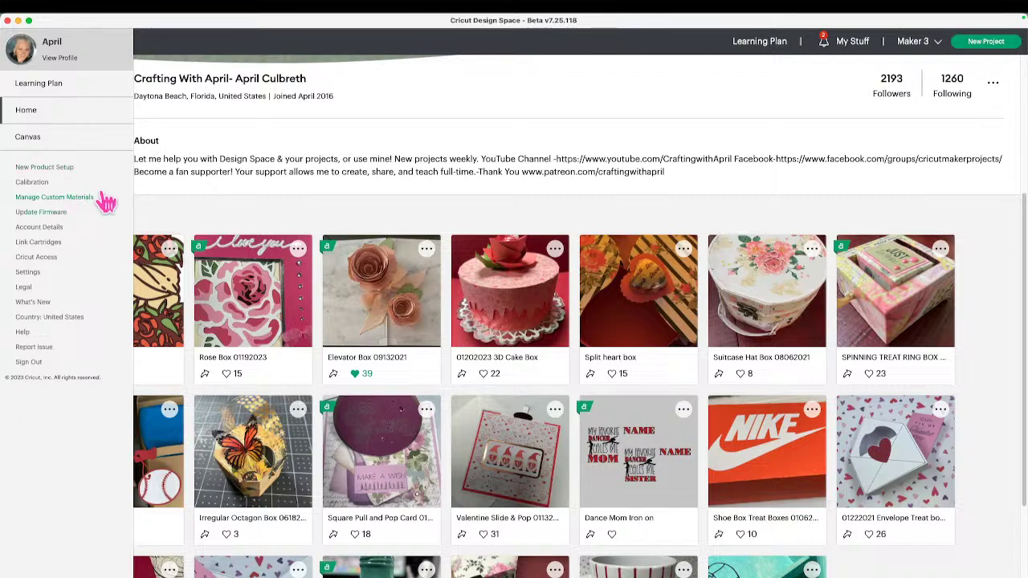
click(60, 110)
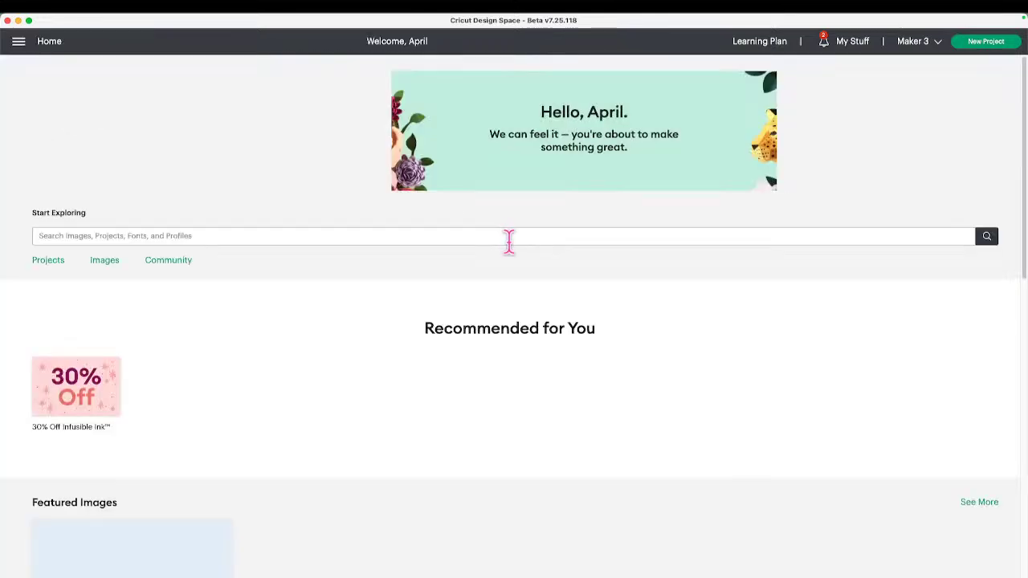
Browse the See More results for Recent Community Projects, then return to the Home page.
scroll(592, 397, down, 5)
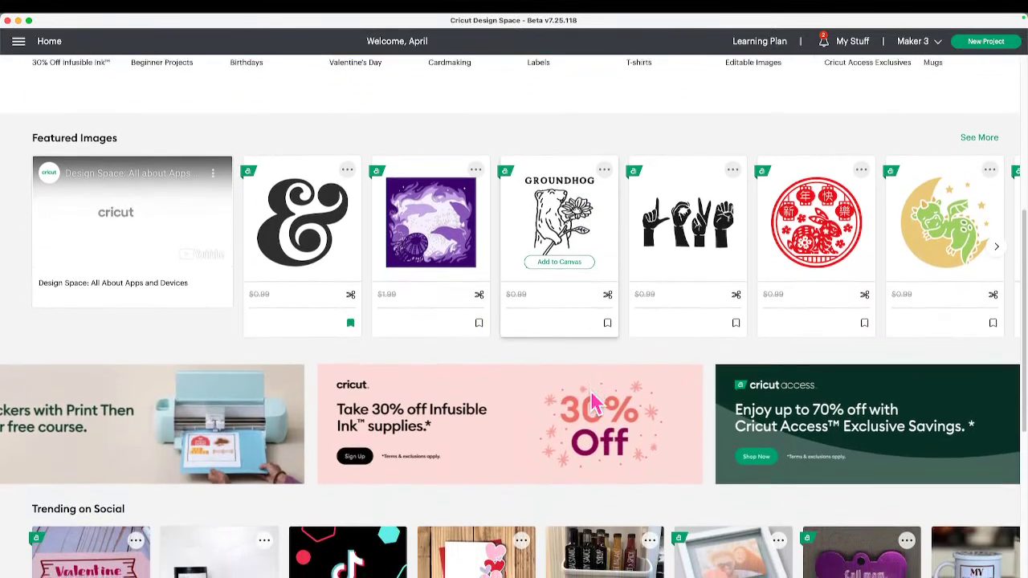
scroll(592, 402, down, 5)
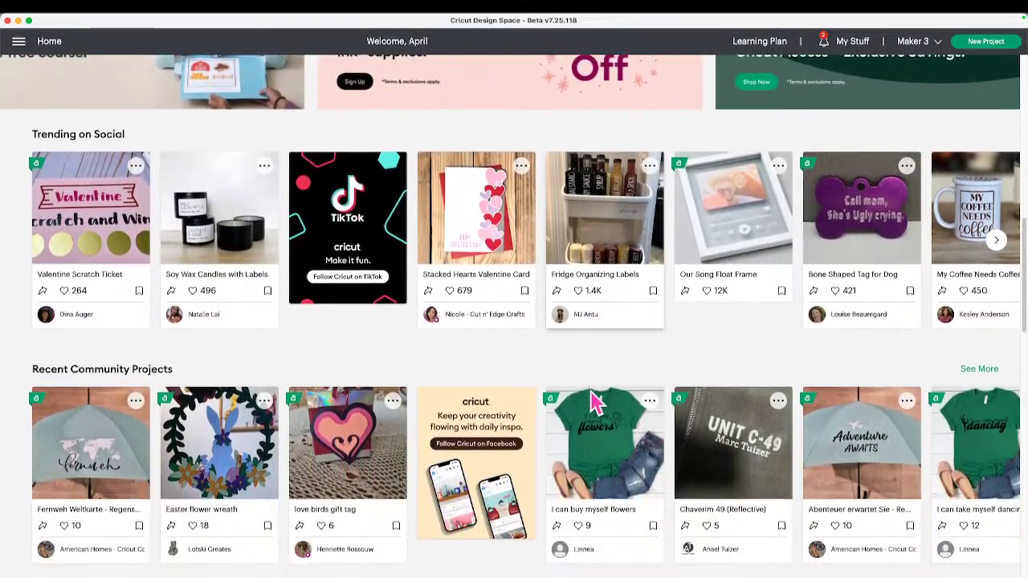
scroll(592, 402, down, 1)
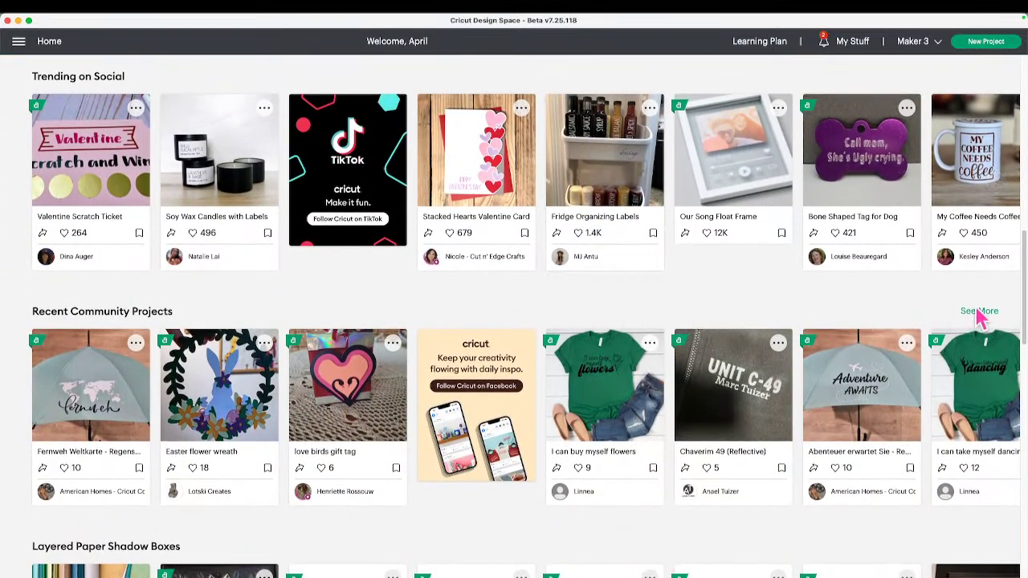
click(980, 312)
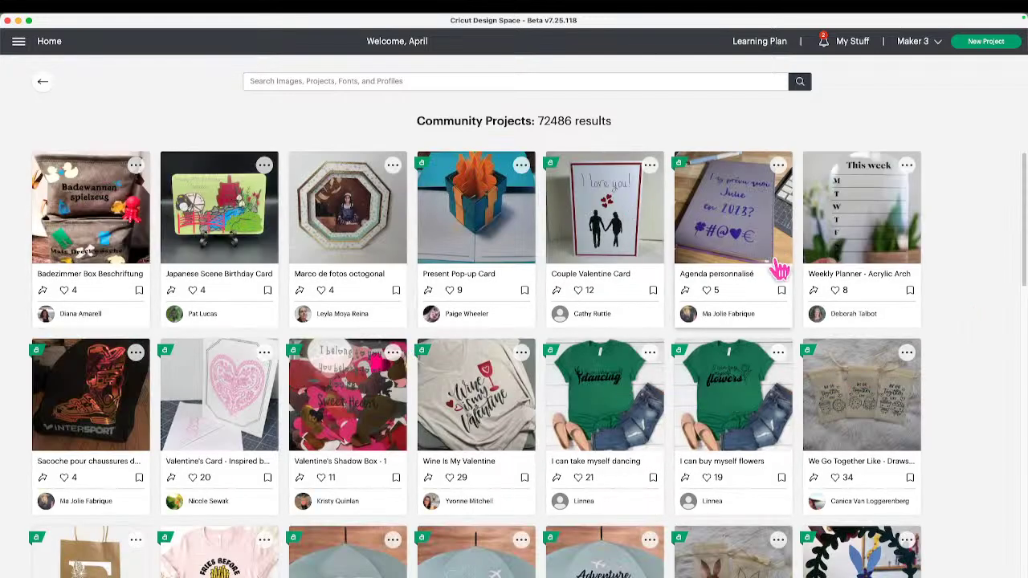
scroll(508, 262, down, 4)
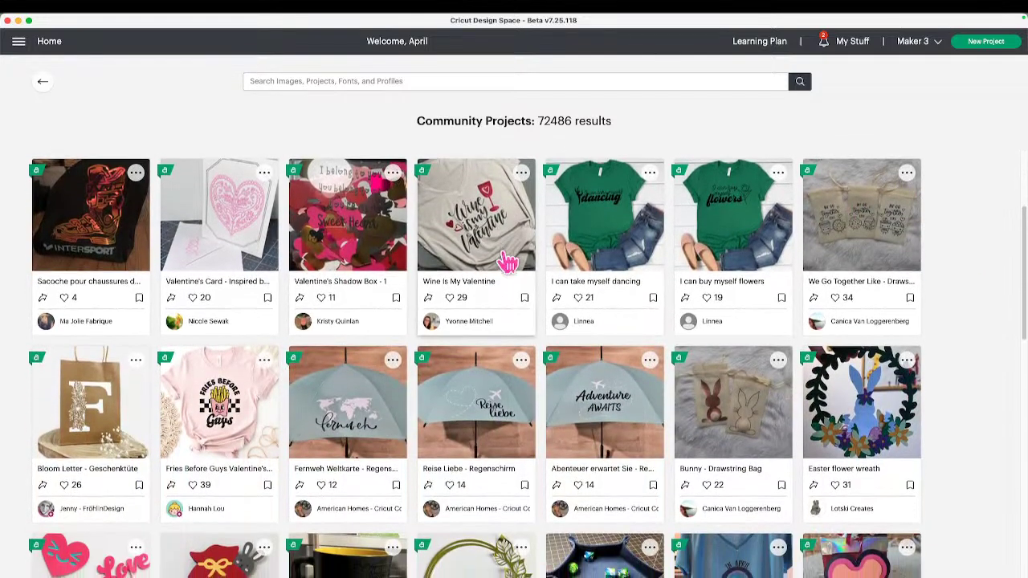
scroll(508, 262, down, 3)
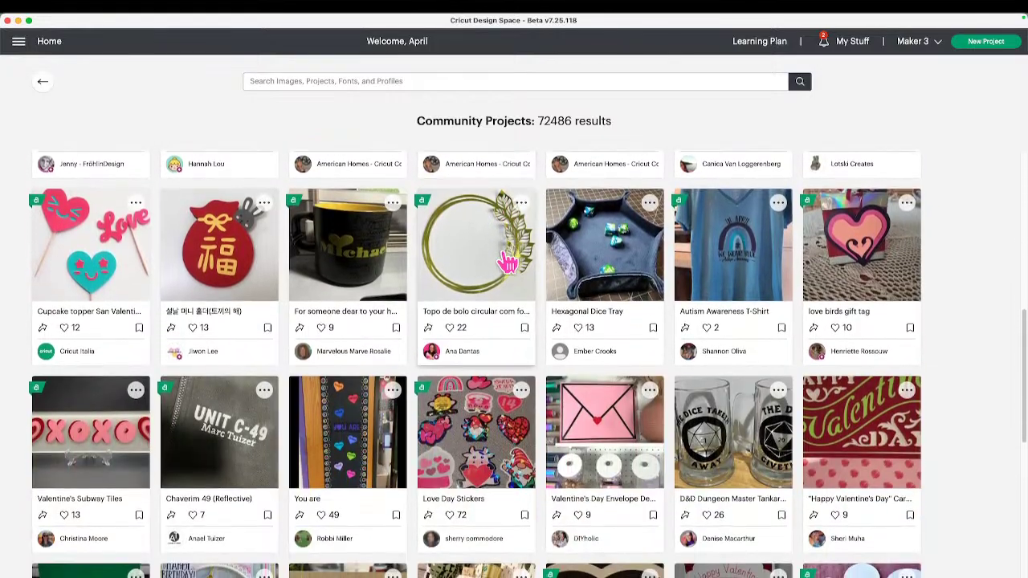
scroll(508, 262, up, 7)
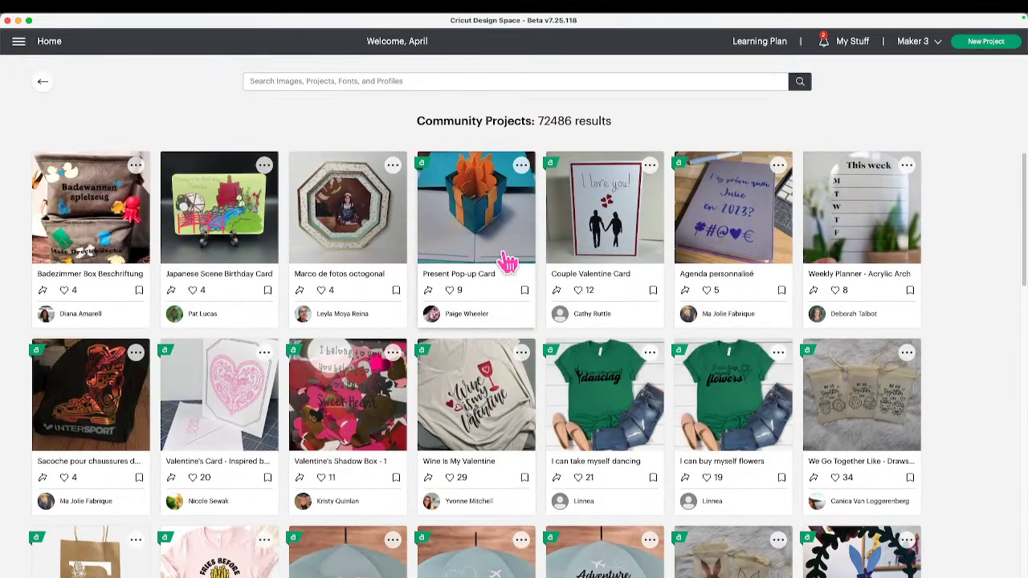
scroll(502, 260, down, 3)
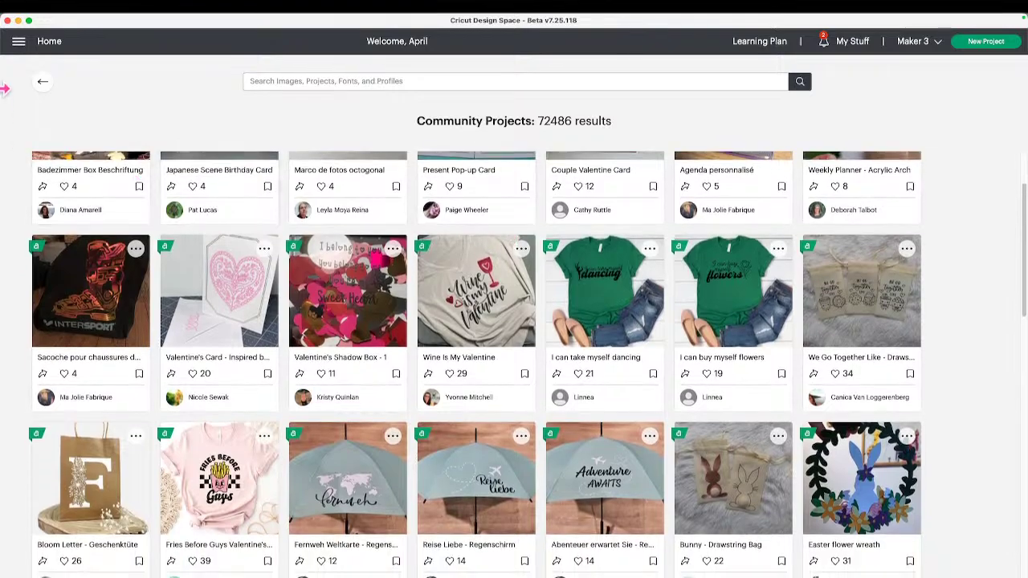
click(41, 83)
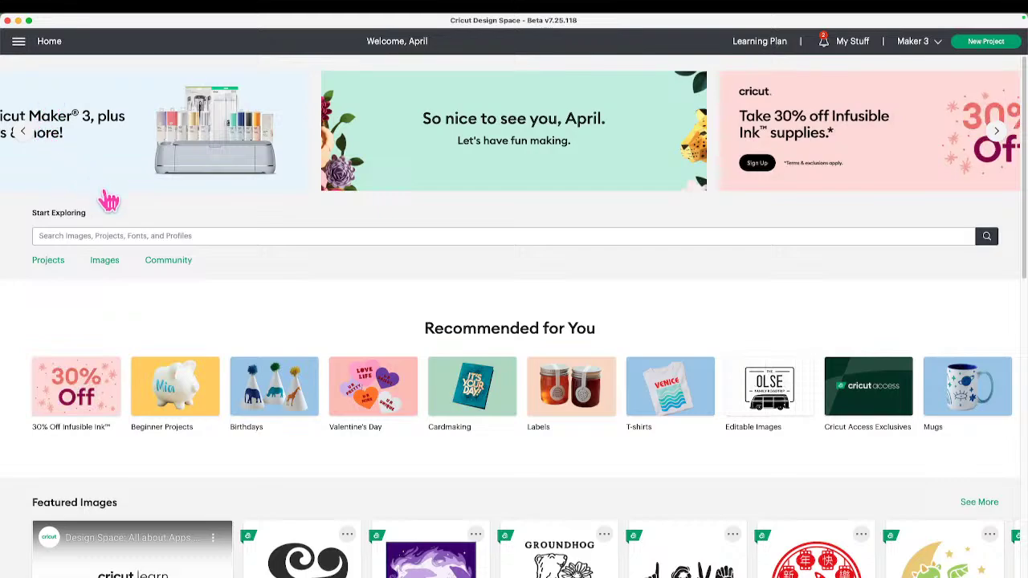
click(19, 46)
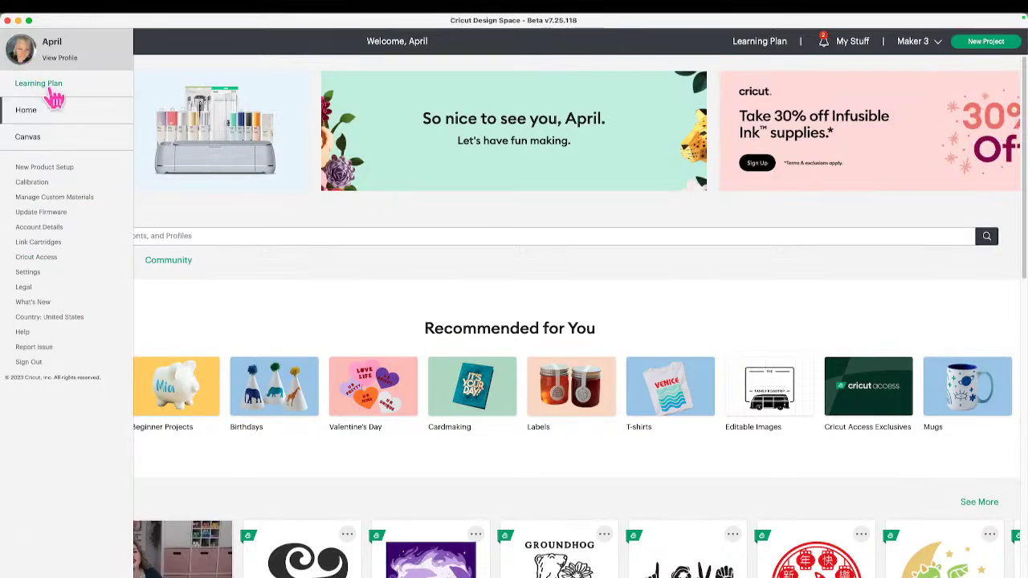
Delete the Sharing Video project from My Projects.
click(852, 44)
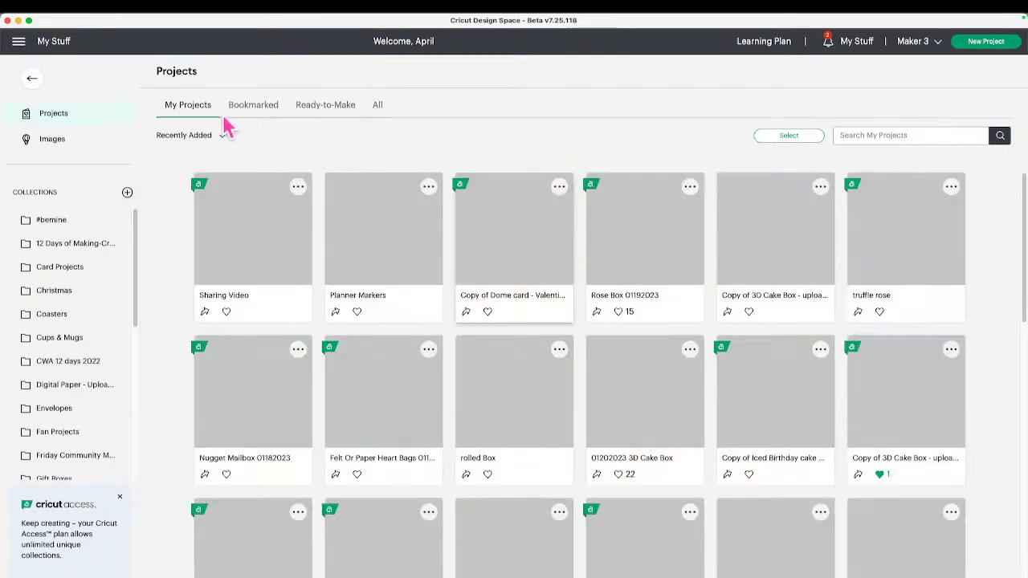
click(298, 188)
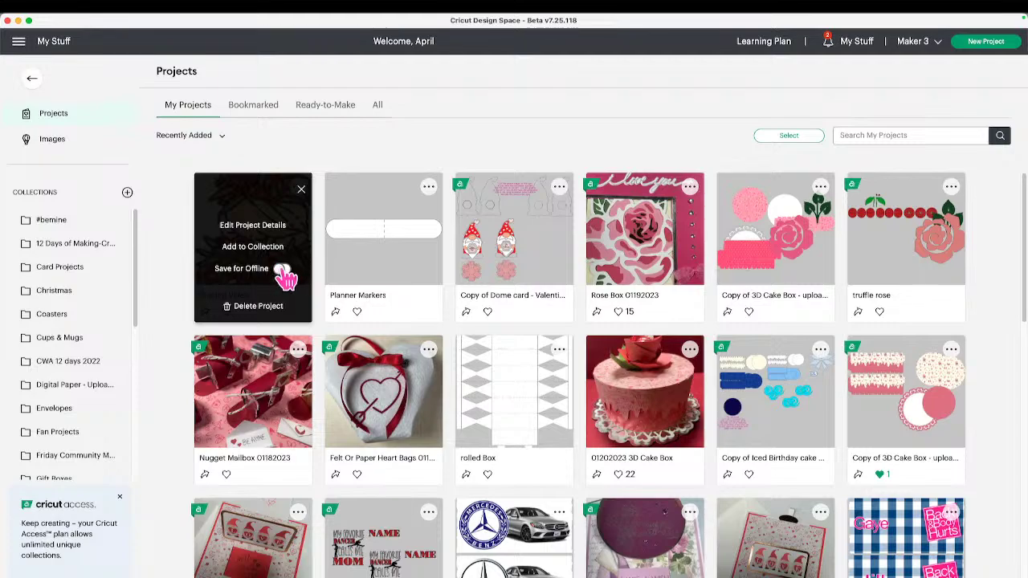
click(277, 313)
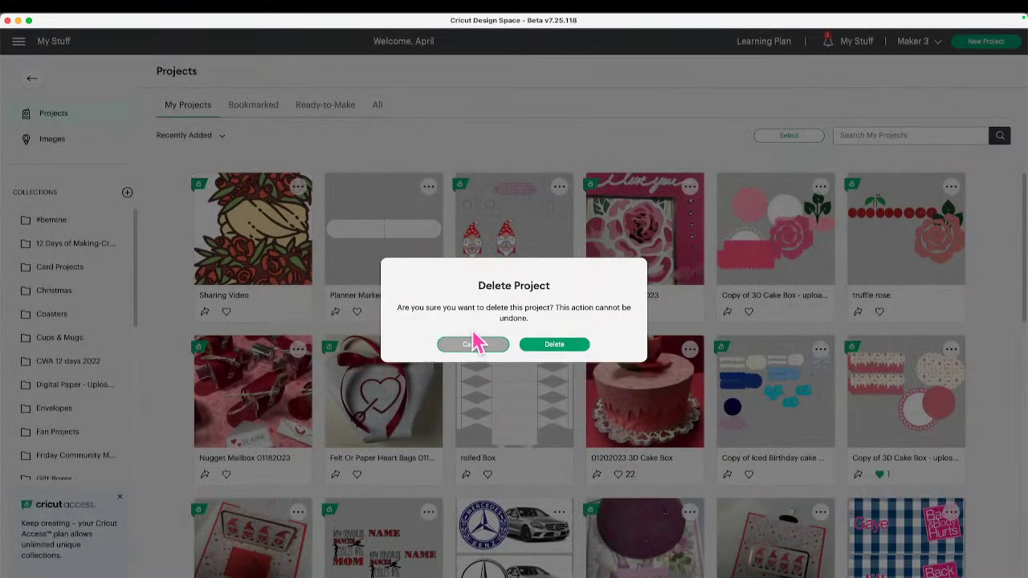
click(567, 347)
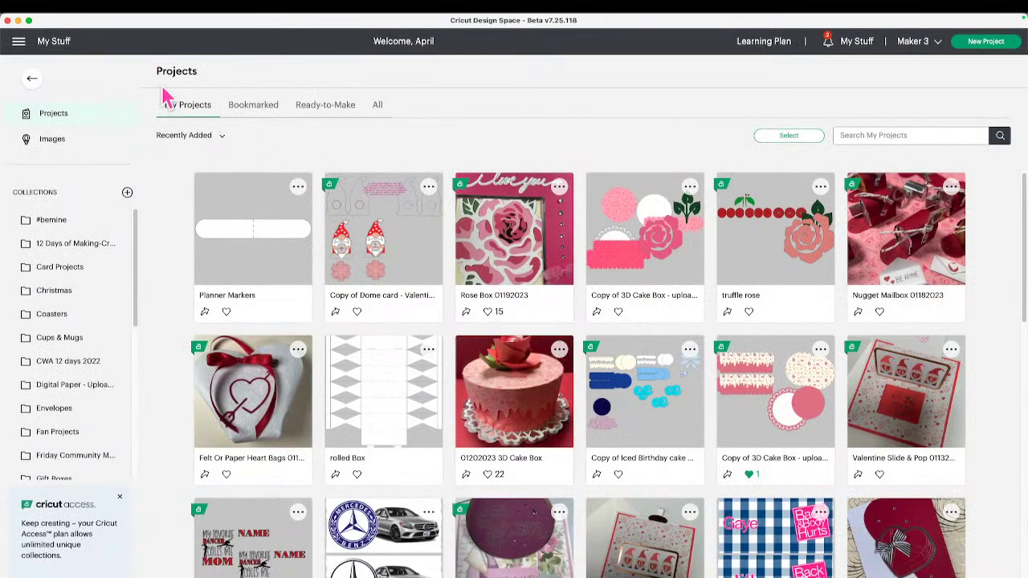
click(18, 41)
Check the profile's Shared Projects grid, now 501 projects without Sharing Video.
click(61, 60)
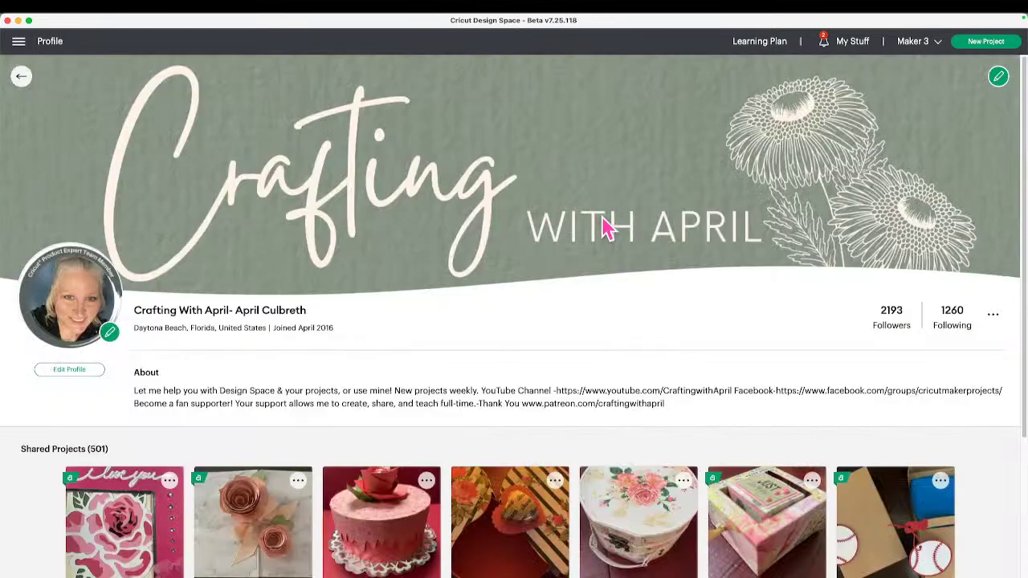
scroll(458, 326, down, 1)
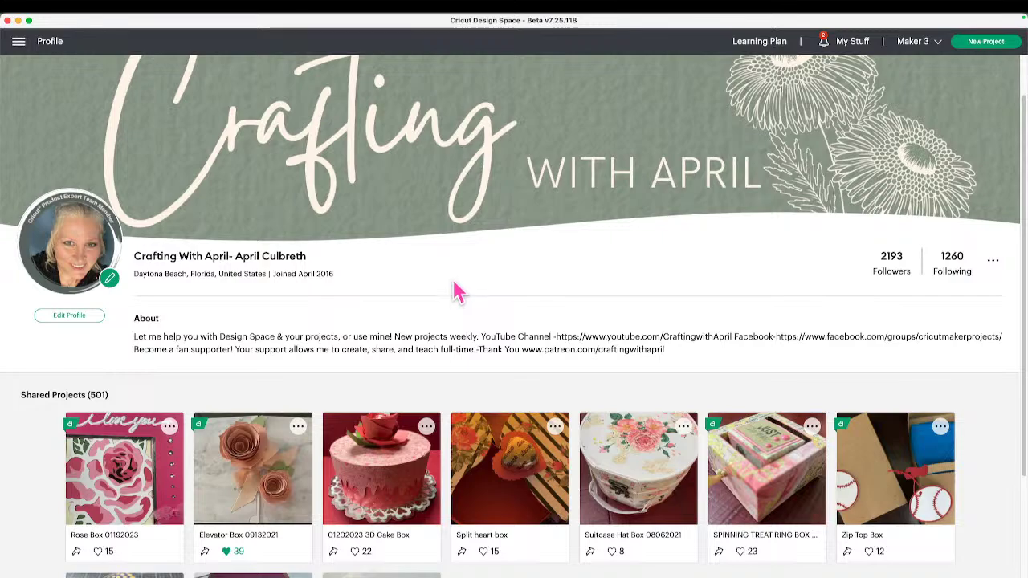
scroll(454, 293, down, 3)
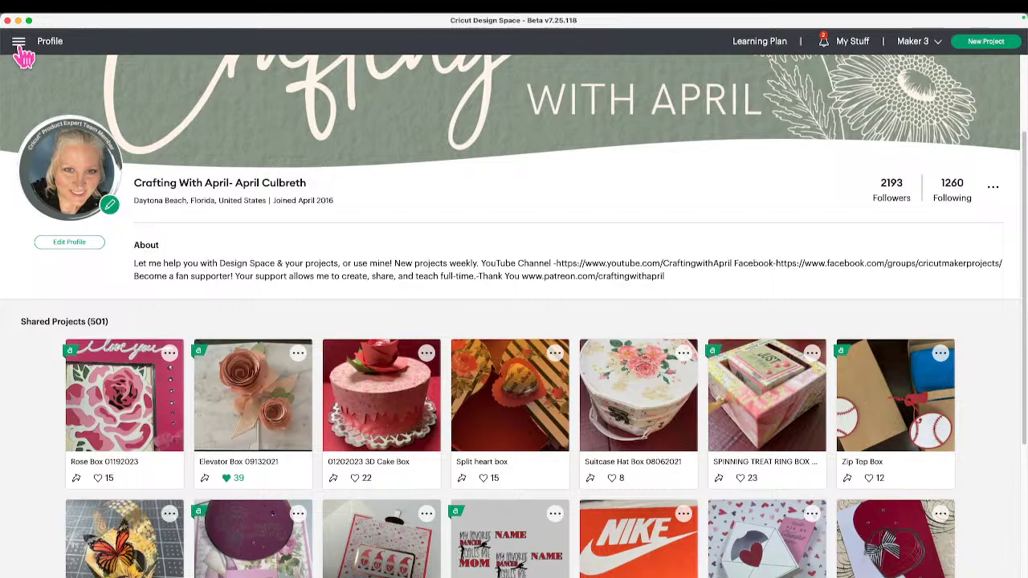
Look through the #bemine collection, then open Rose Box 01192023 from Projects.
click(853, 44)
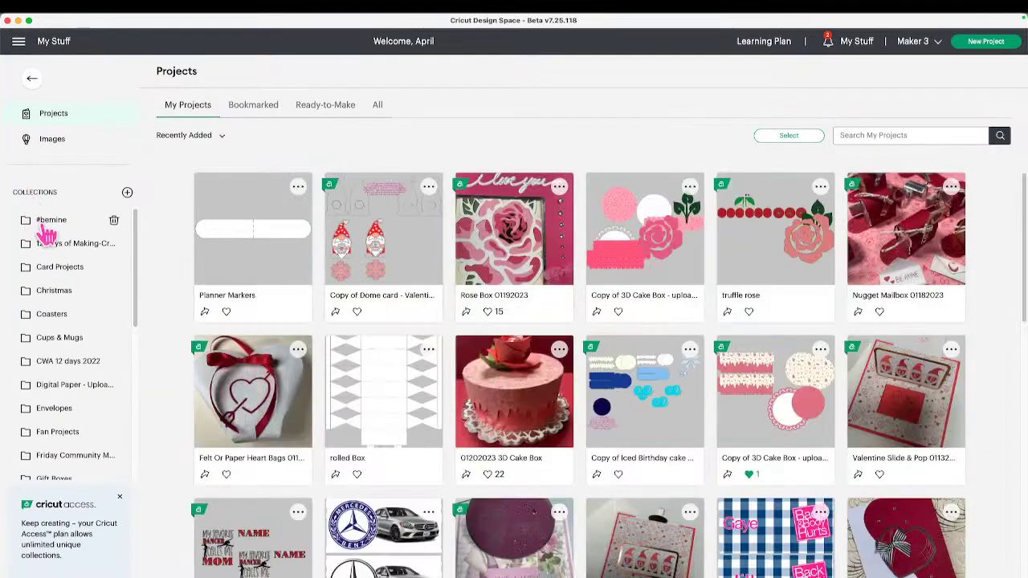
click(51, 222)
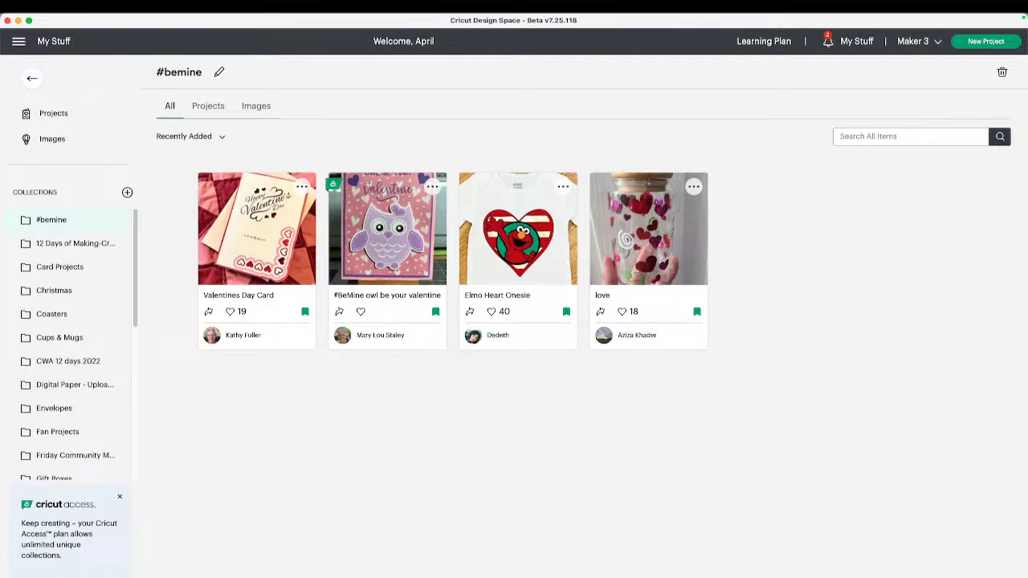
click(858, 44)
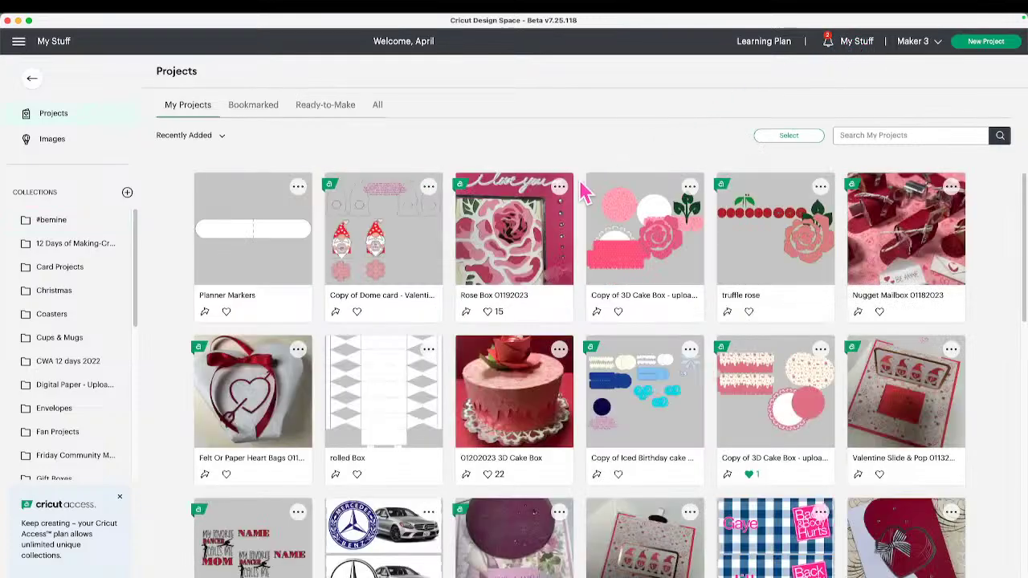
click(500, 232)
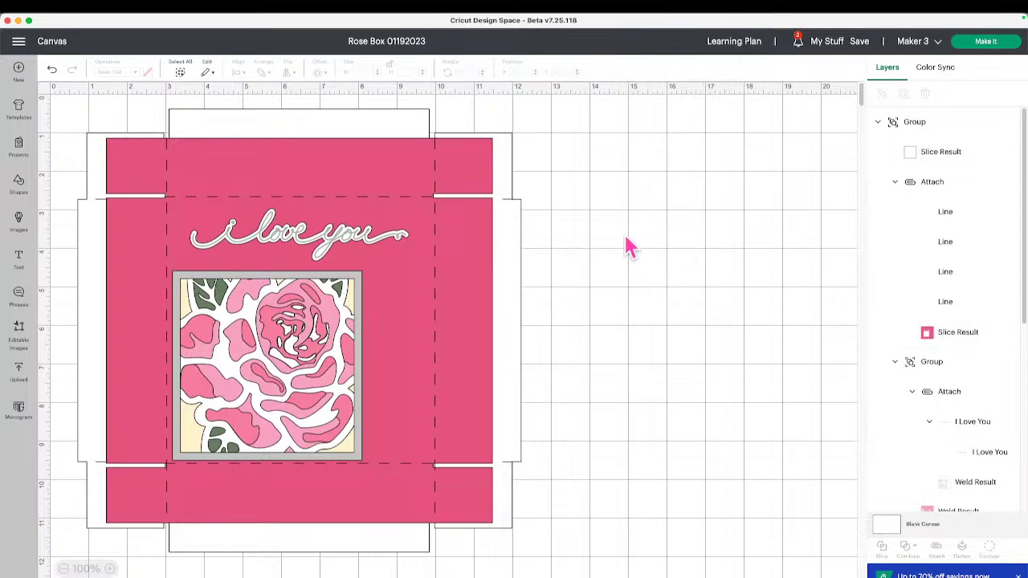
Select the whole rose box design and ungroup it.
click(464, 177)
click(858, 170)
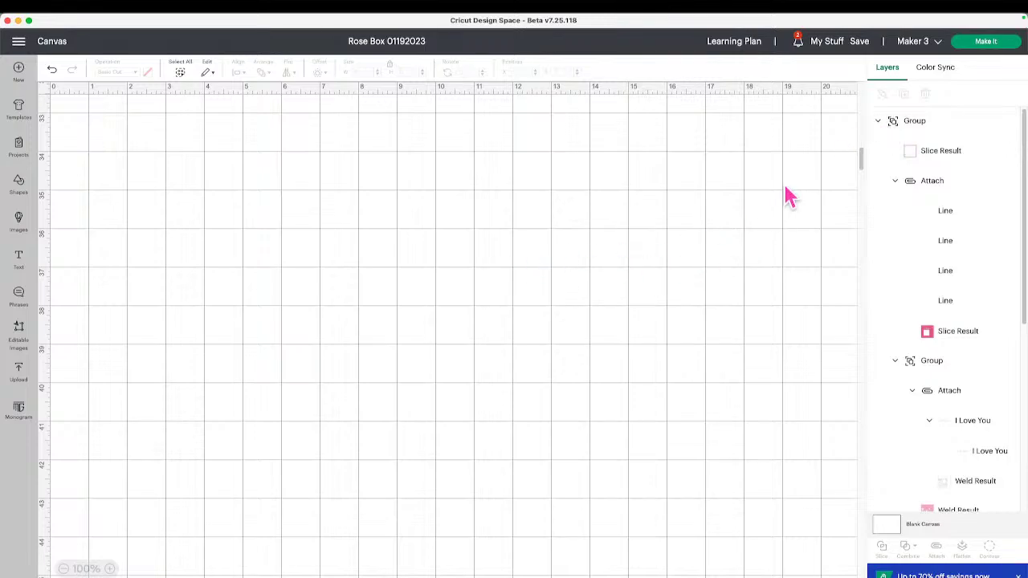
drag(861, 160, 861, 110)
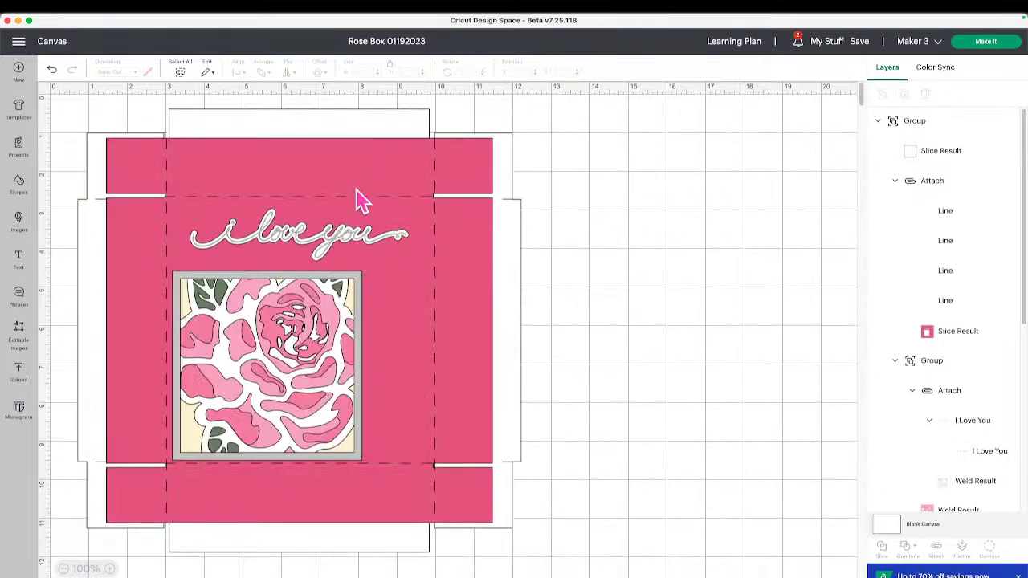
click(362, 201)
click(881, 93)
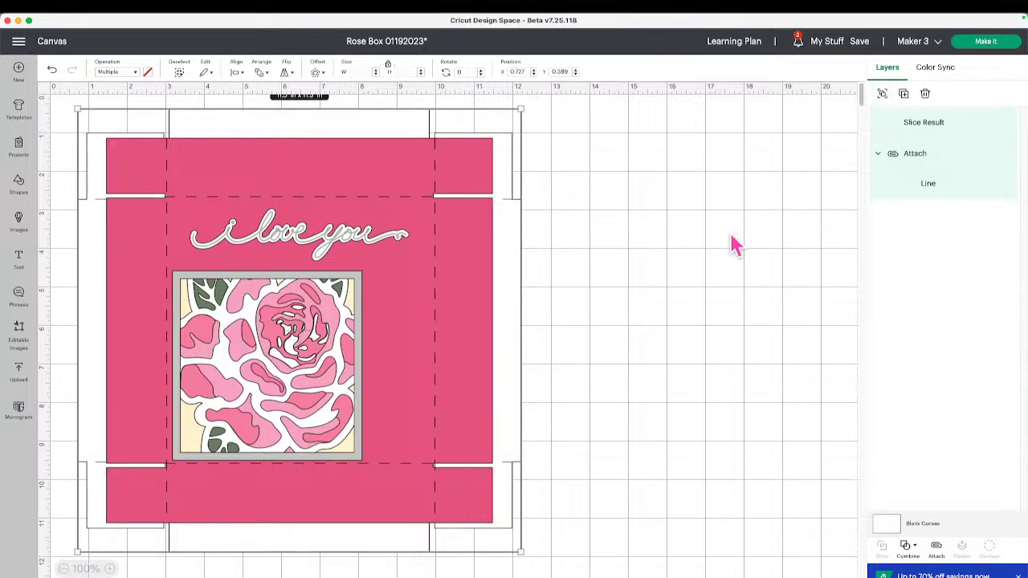
Move the pink panel beside the white base and detach its score lines from the slice.
drag(441, 239, 810, 222)
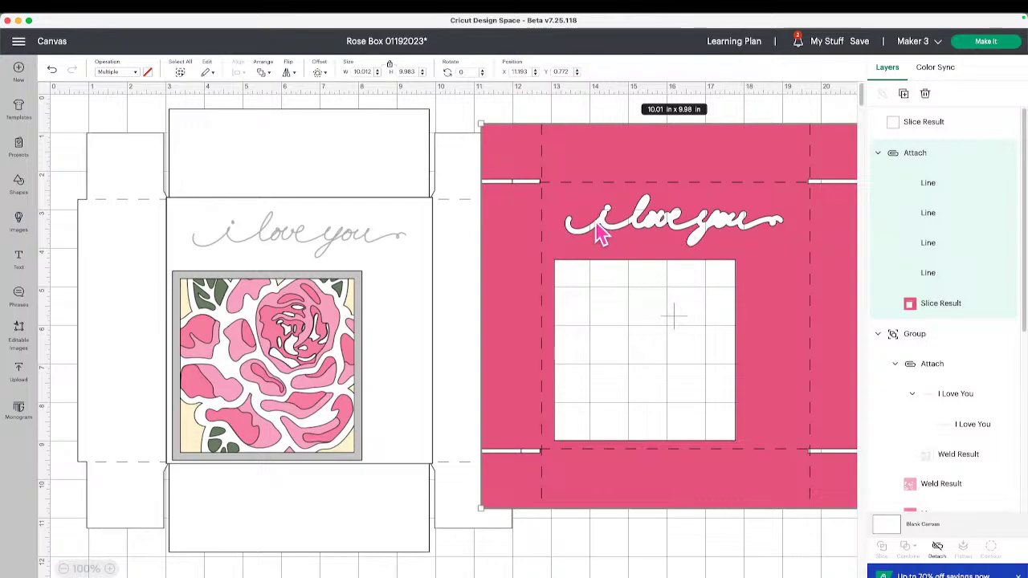
drag(798, 404, 779, 388)
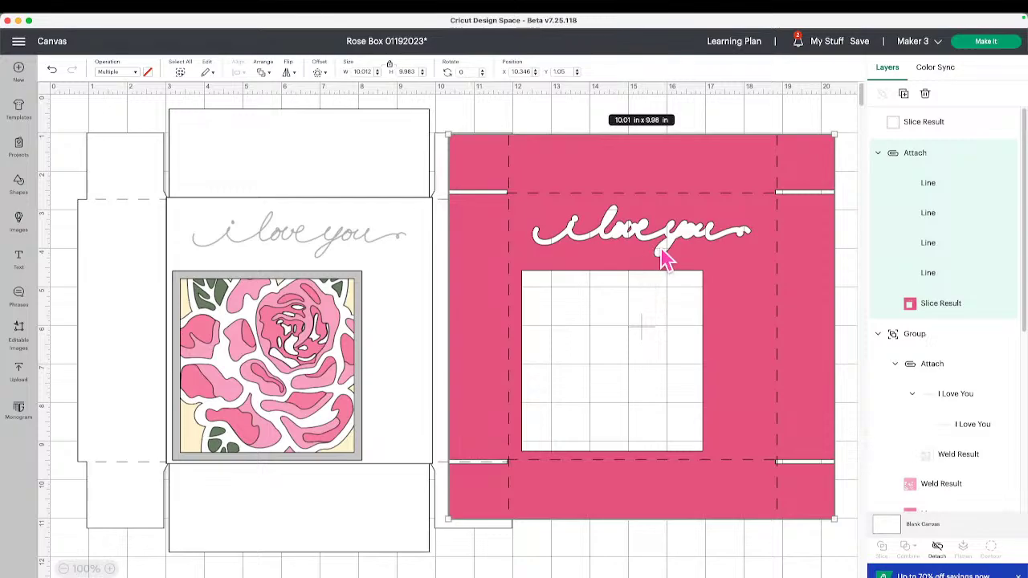
click(938, 551)
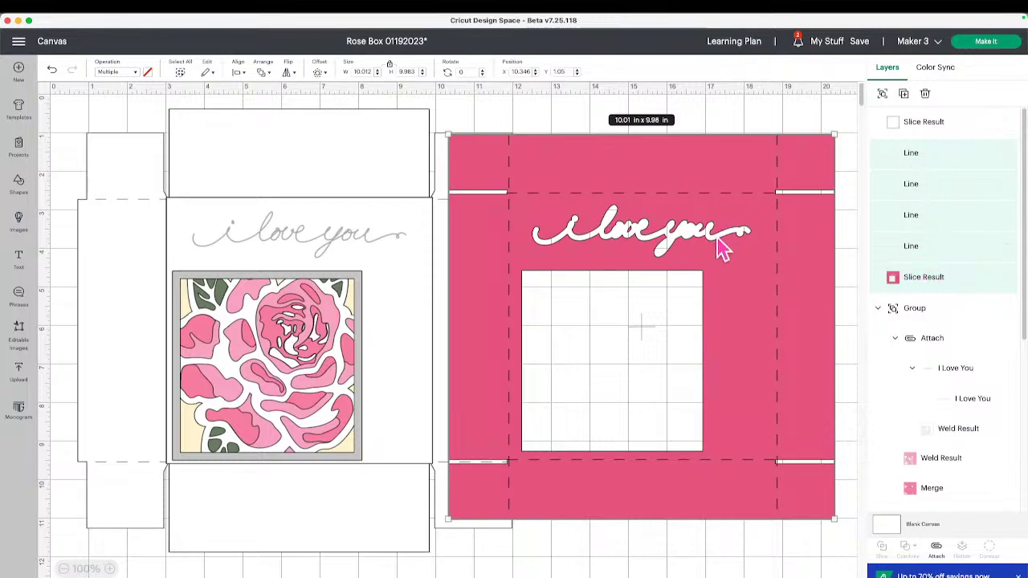
click(818, 154)
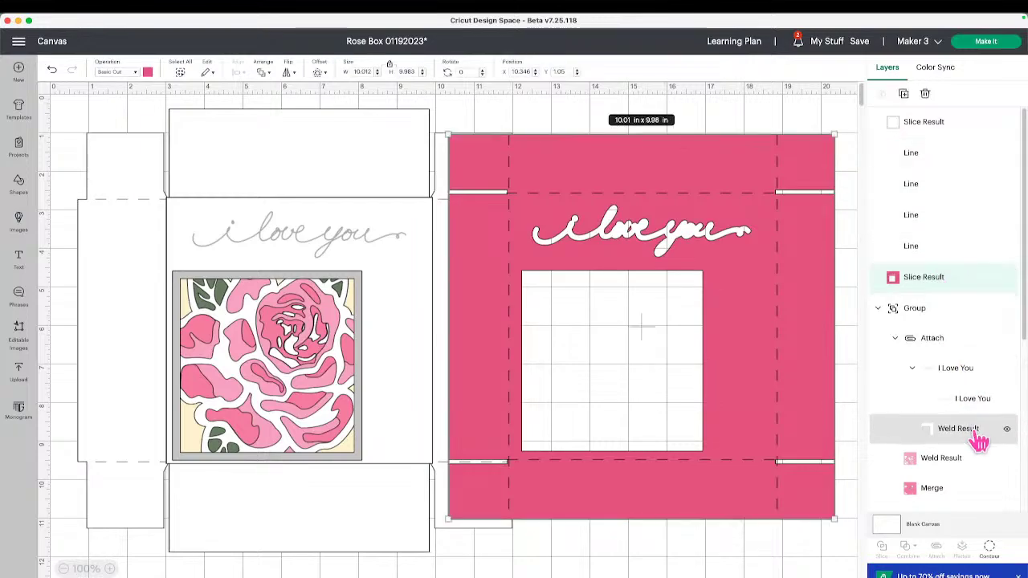
Hide the 'i love you' text and inner square window contours on the pink Slice Result.
click(991, 549)
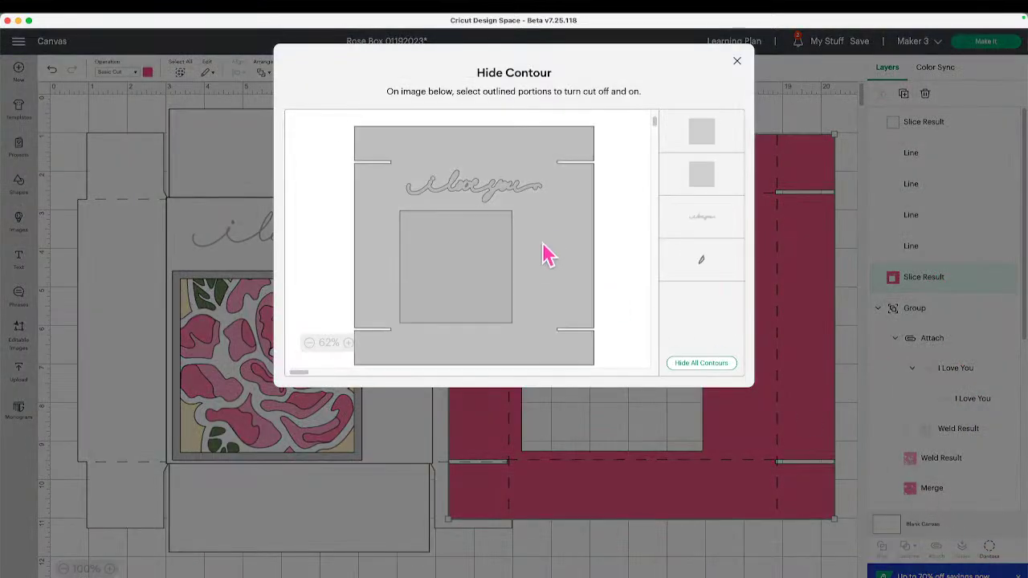
click(526, 193)
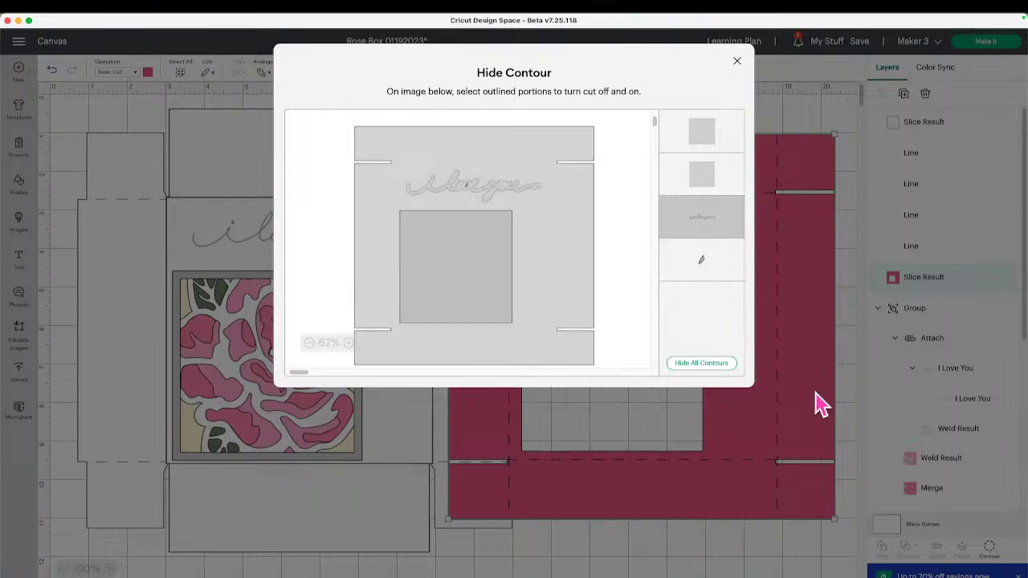
click(853, 391)
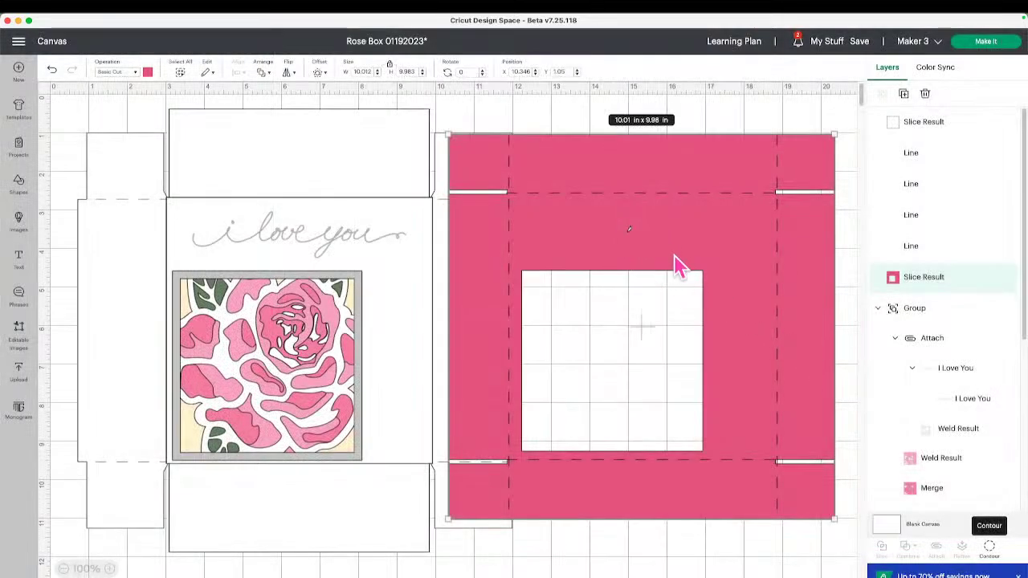
click(992, 548)
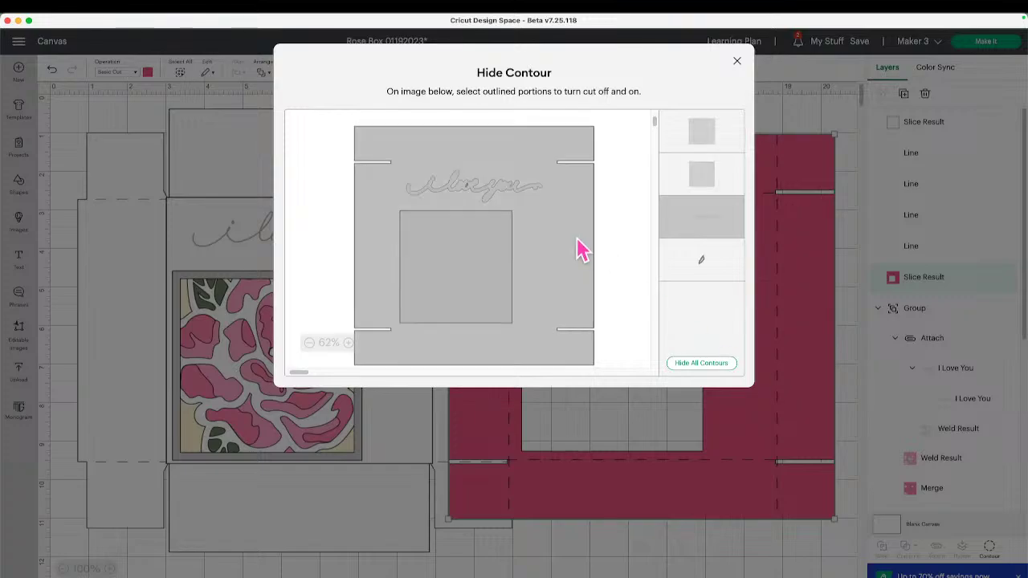
click(472, 195)
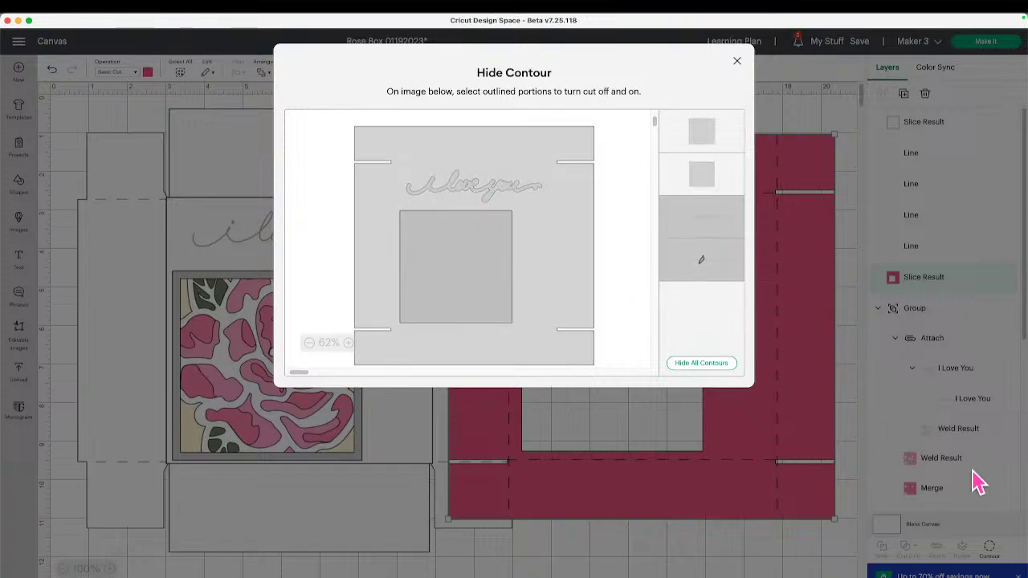
click(854, 420)
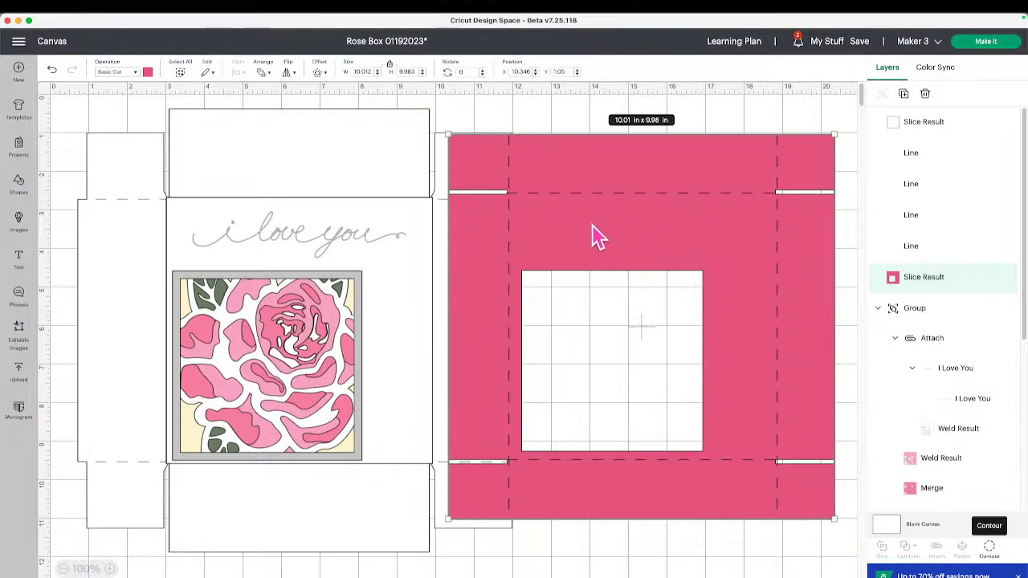
click(990, 549)
click(477, 281)
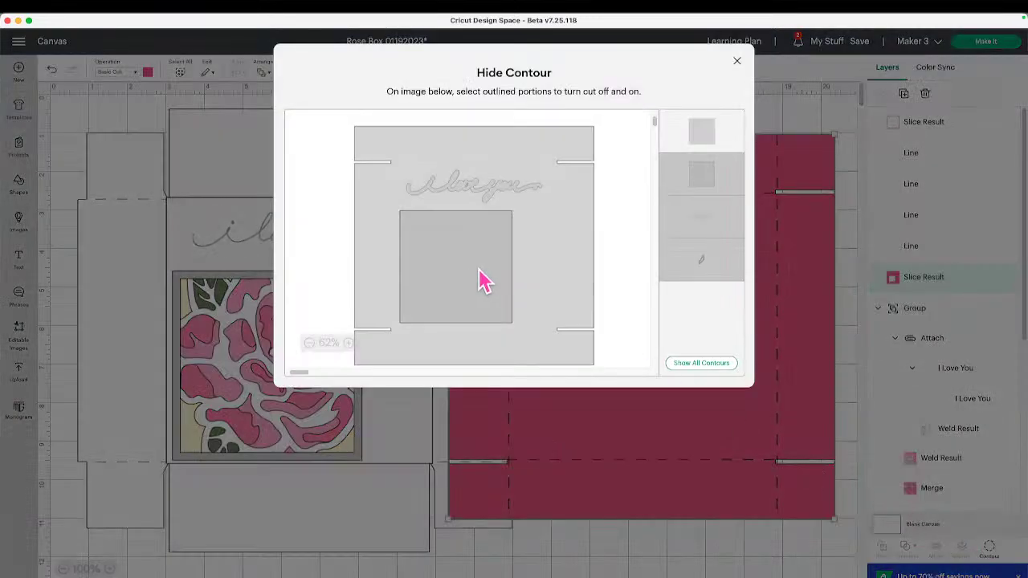
click(669, 558)
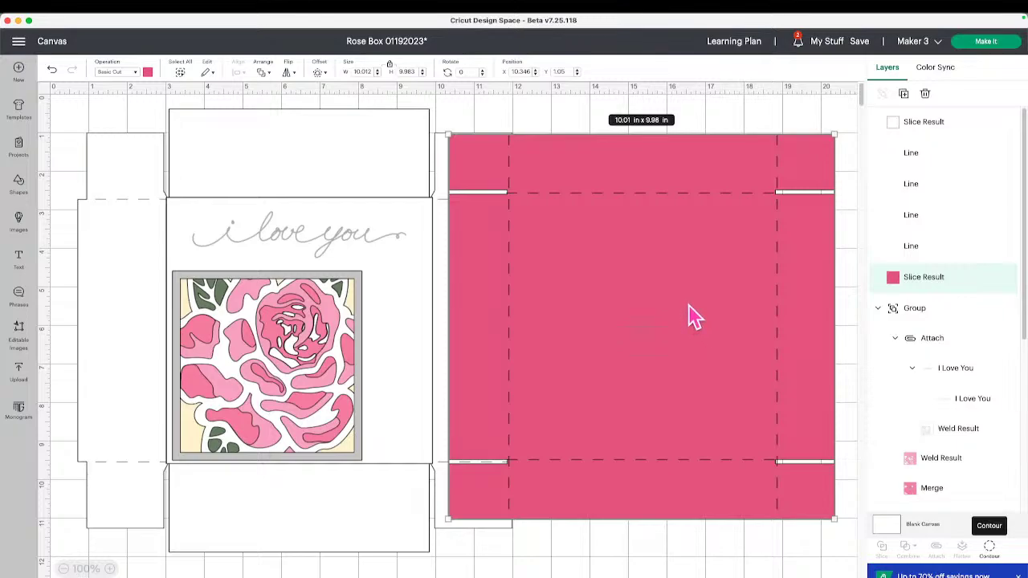
Undo the contour hiding and score-line detach on the pink panel.
click(55, 72)
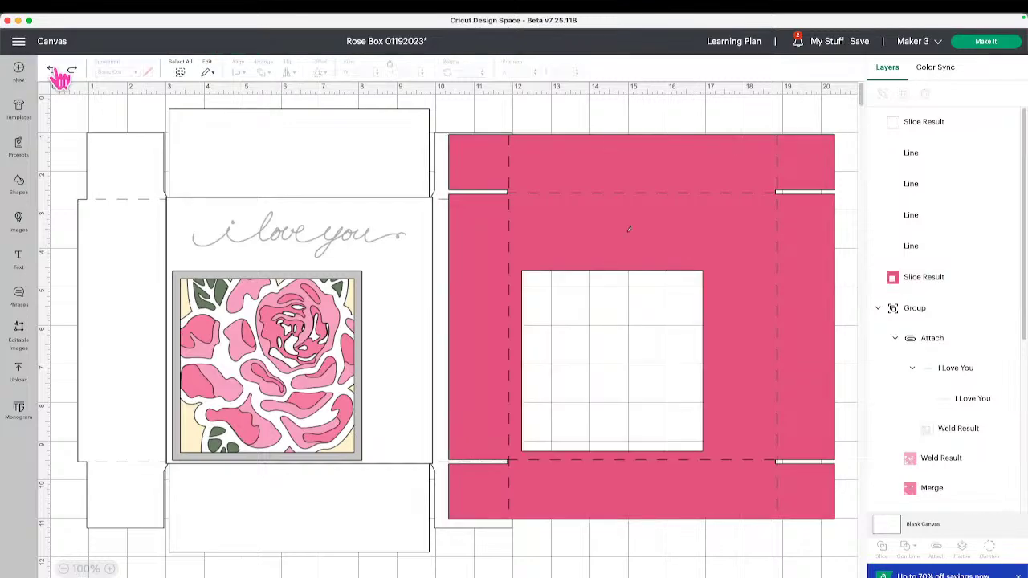
click(53, 72)
click(53, 71)
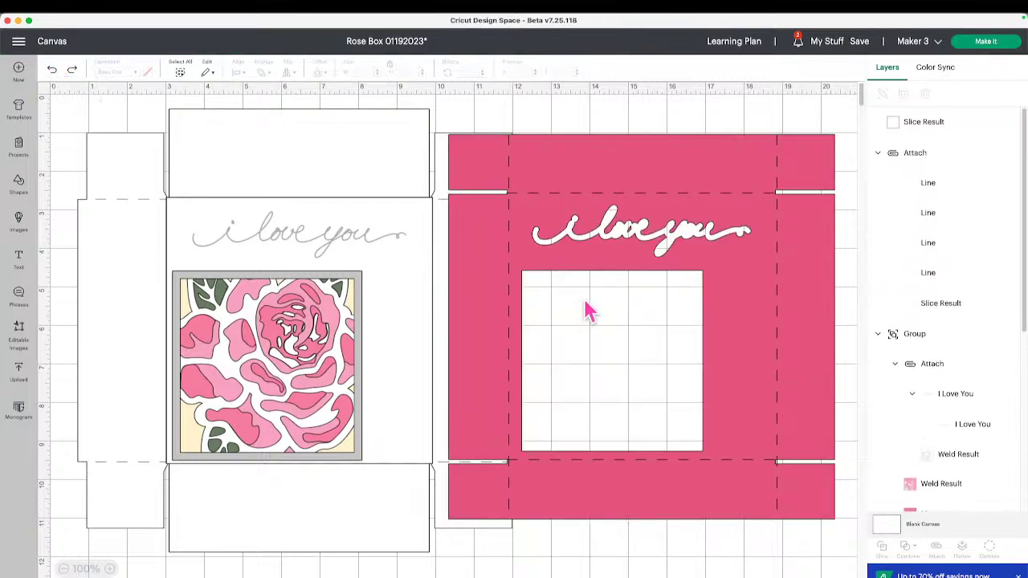
Duplicate the pink panel and line the copy up over the white box base.
click(643, 273)
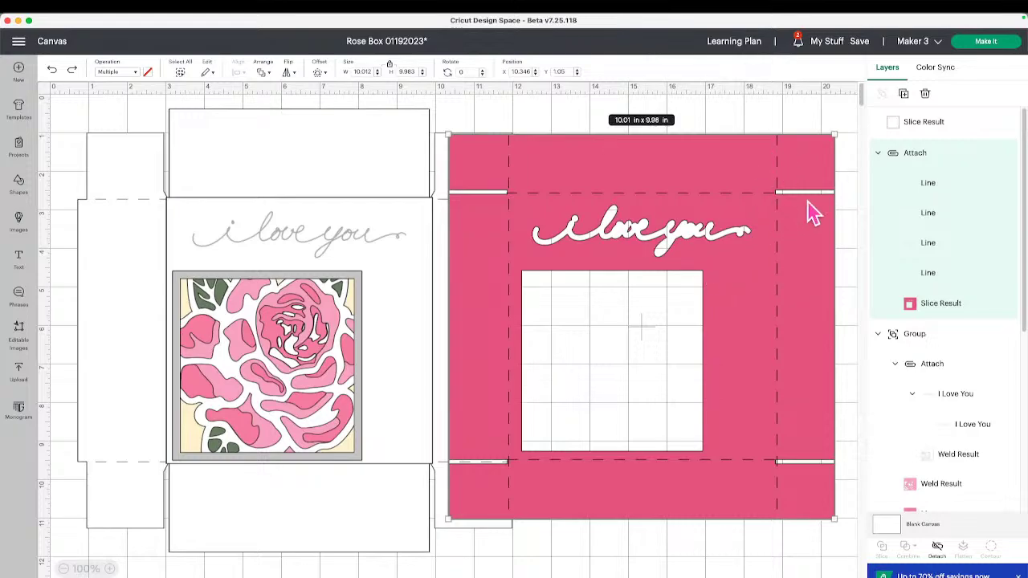
click(904, 95)
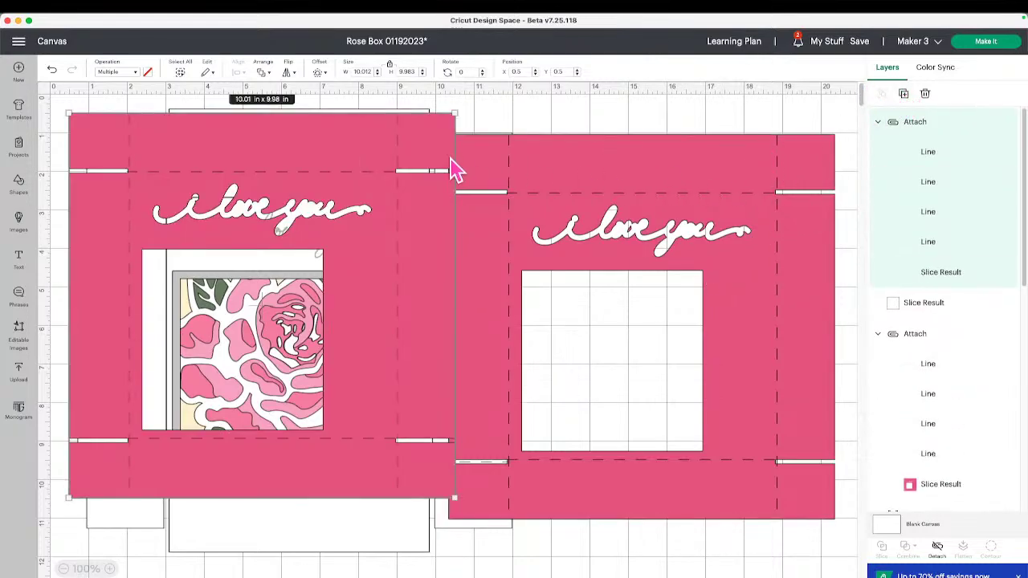
drag(327, 142, 326, 156)
drag(509, 166, 551, 161)
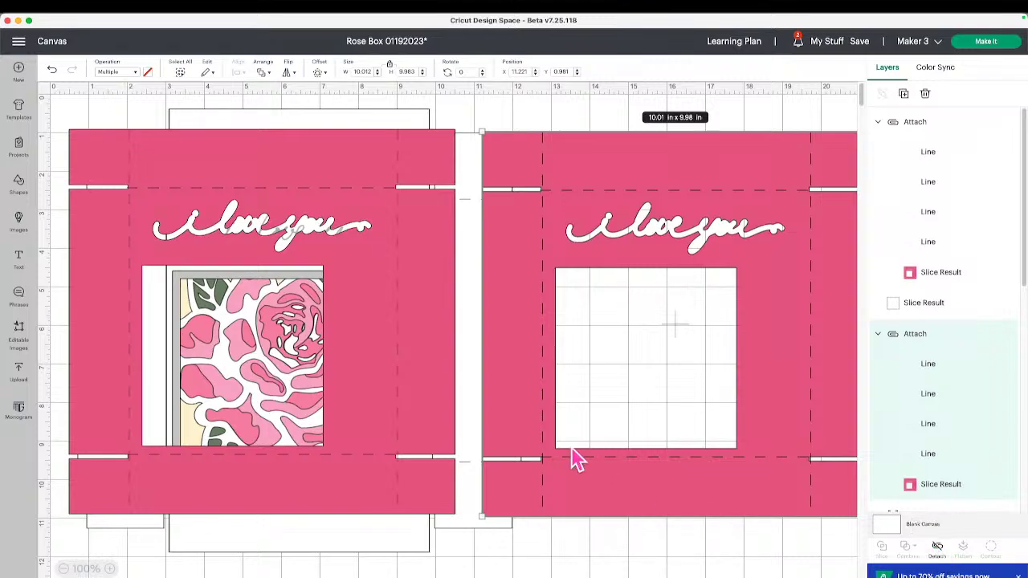
drag(403, 358, 437, 366)
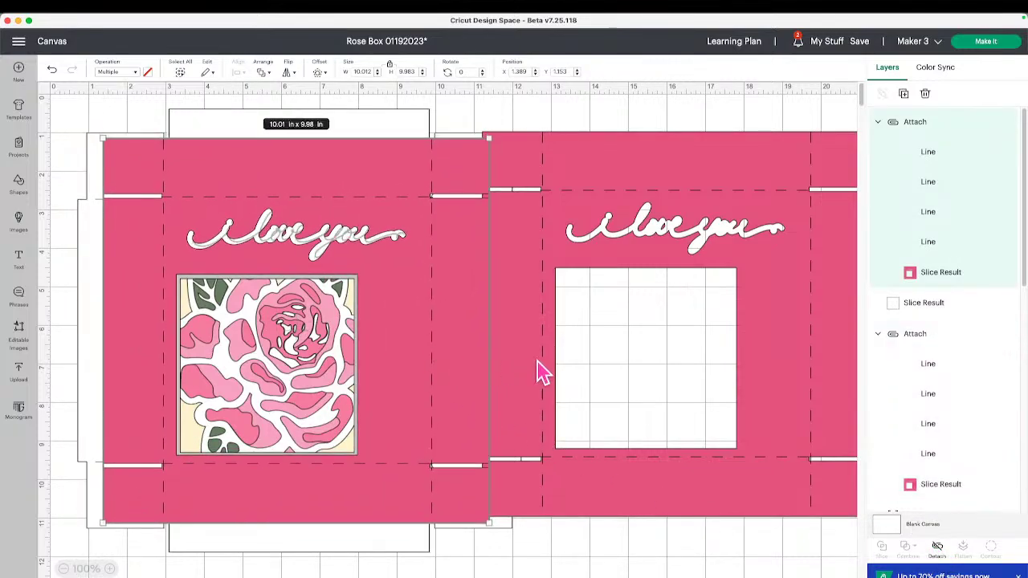
Send the copied panel one layer backward and nudge the original panel further right.
click(267, 74)
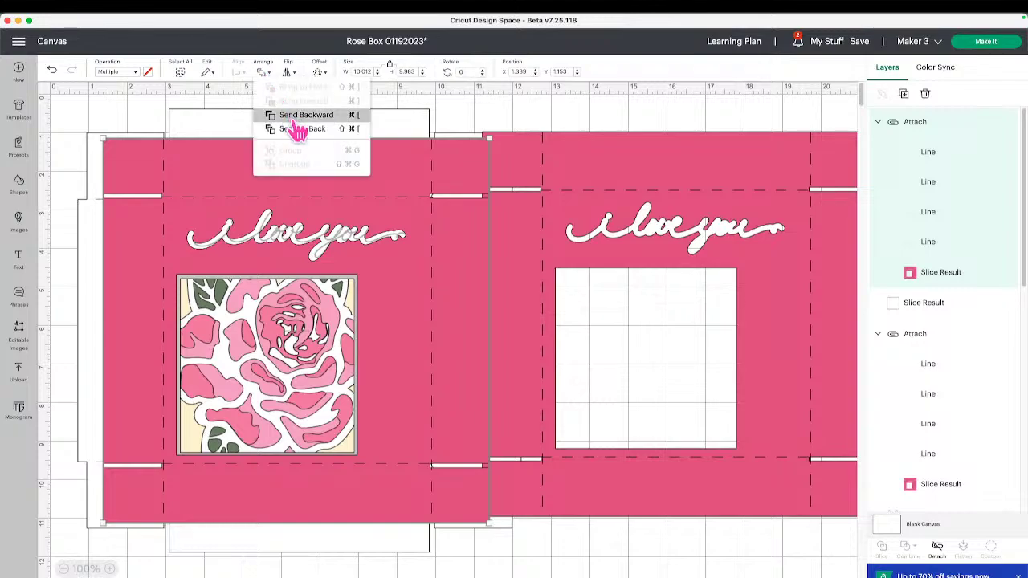
click(299, 121)
click(267, 72)
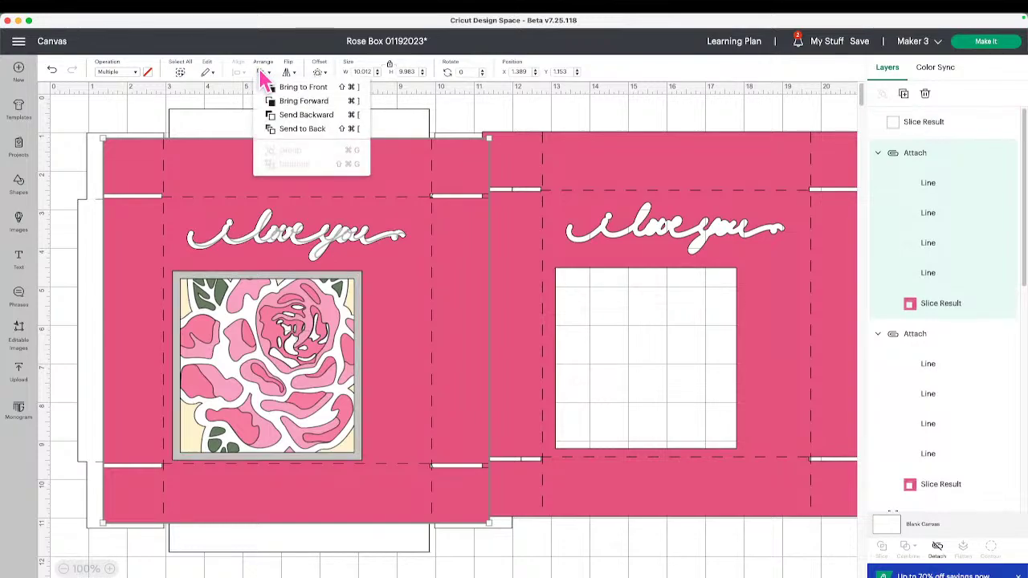
drag(608, 264, 626, 267)
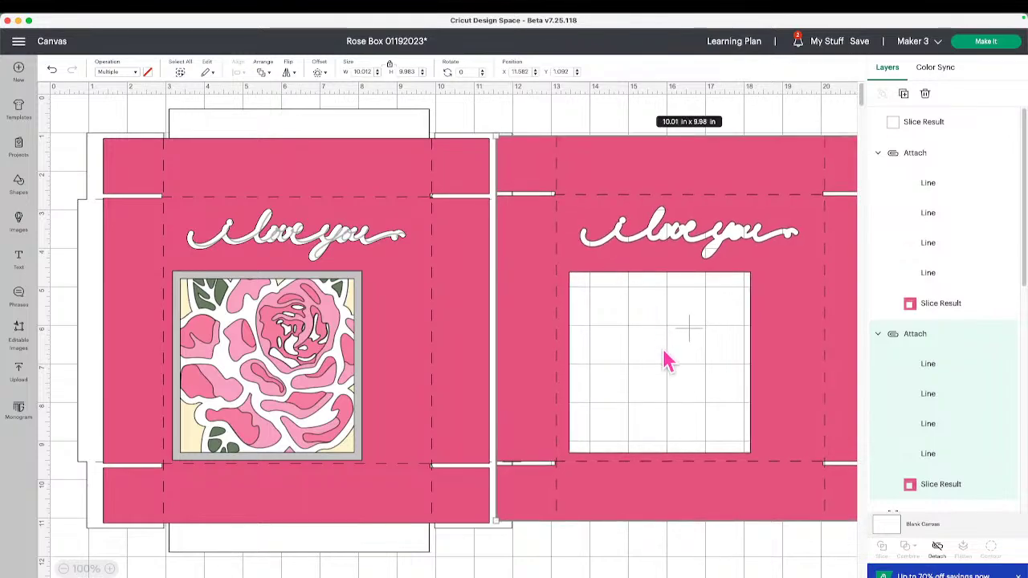
Detach the right panel's score lines and hide all inner contours of its Slice Result.
click(938, 552)
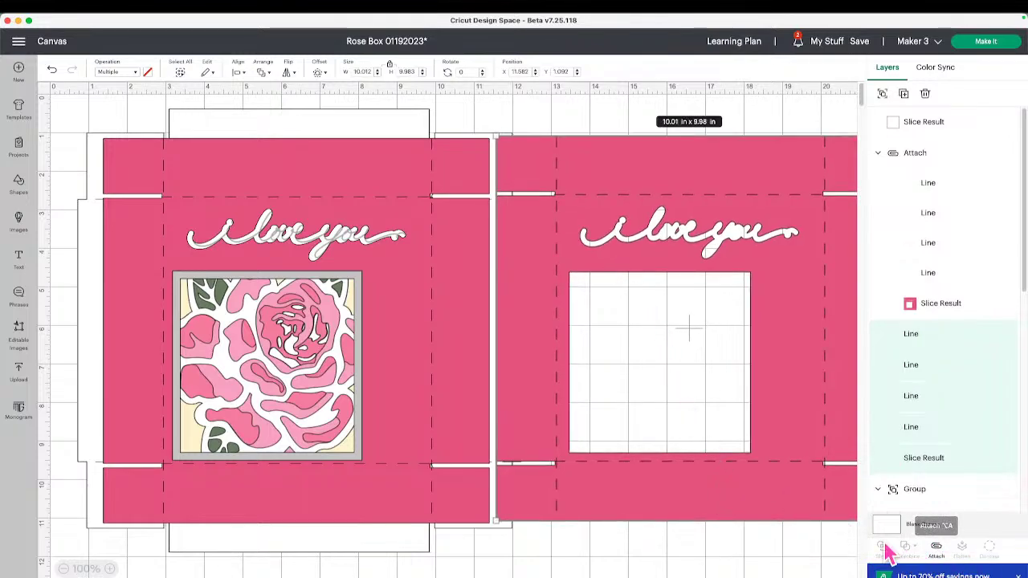
click(918, 468)
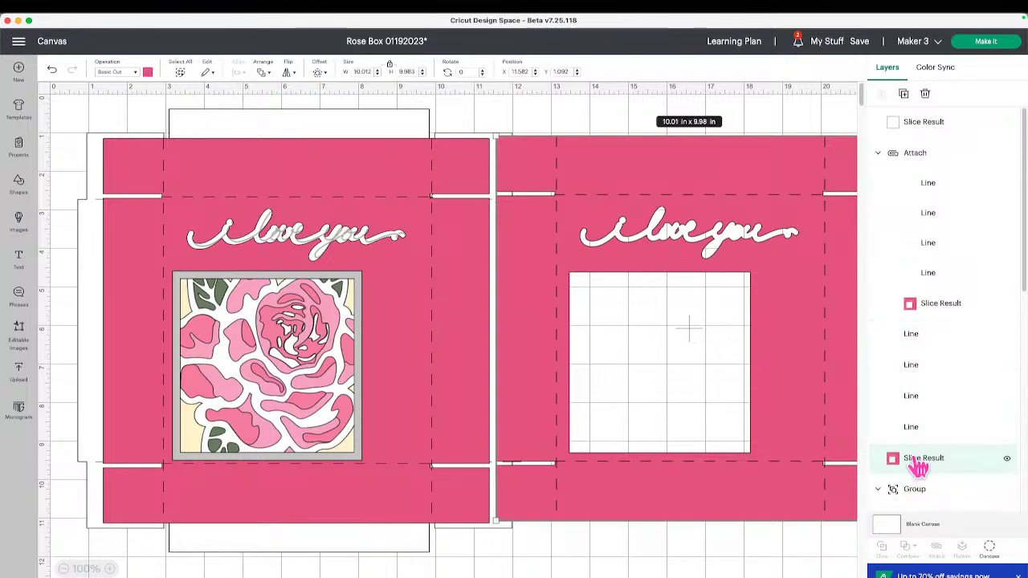
click(990, 553)
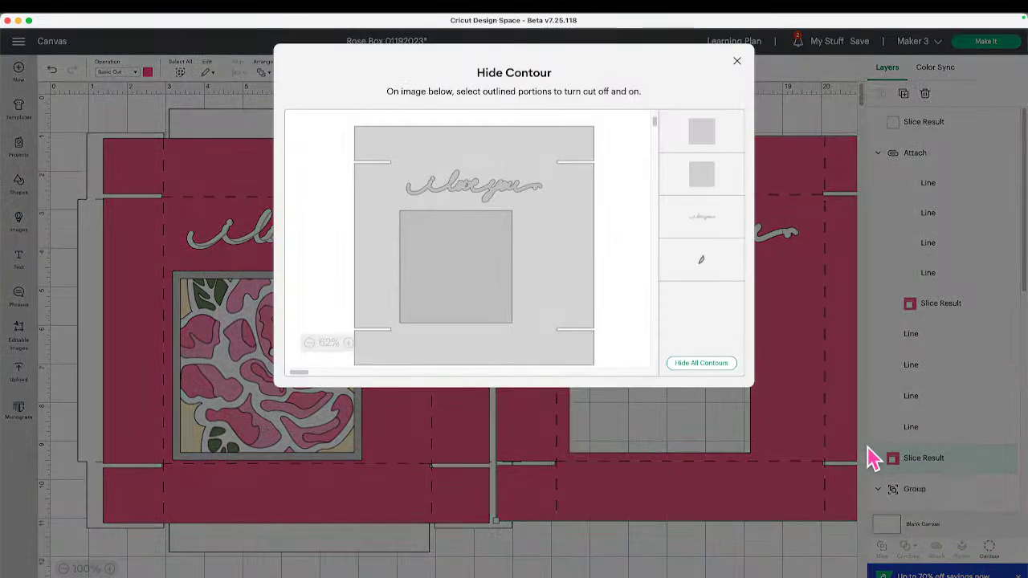
click(700, 365)
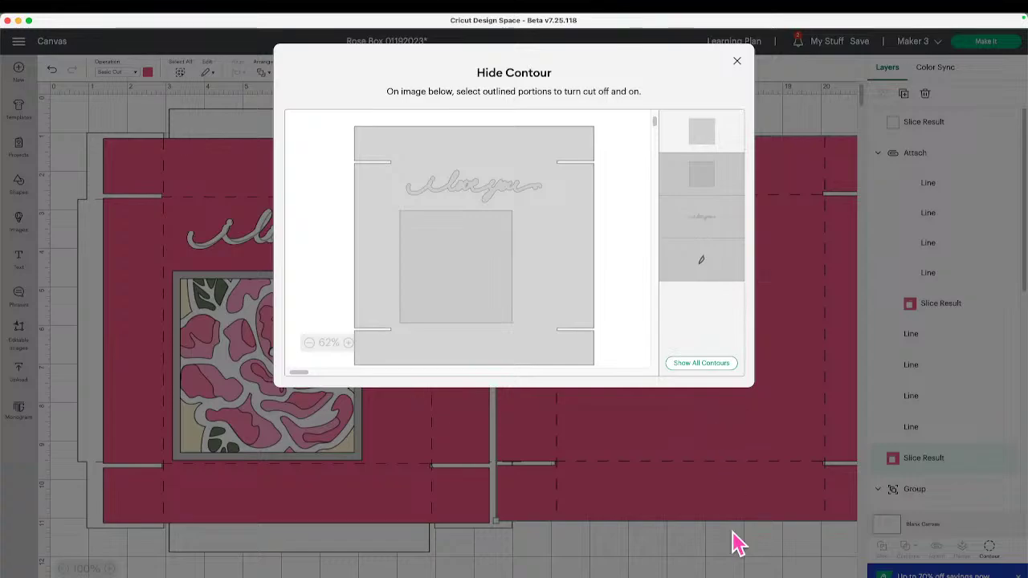
click(745, 561)
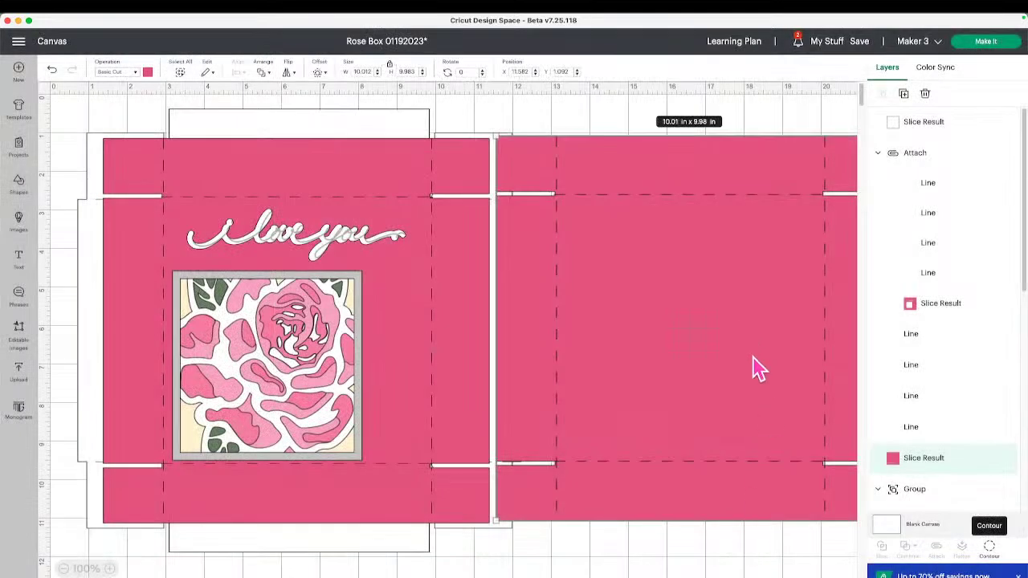
Attach the four fold lines to the right pink panel and hide that group.
drag(810, 549, 720, 349)
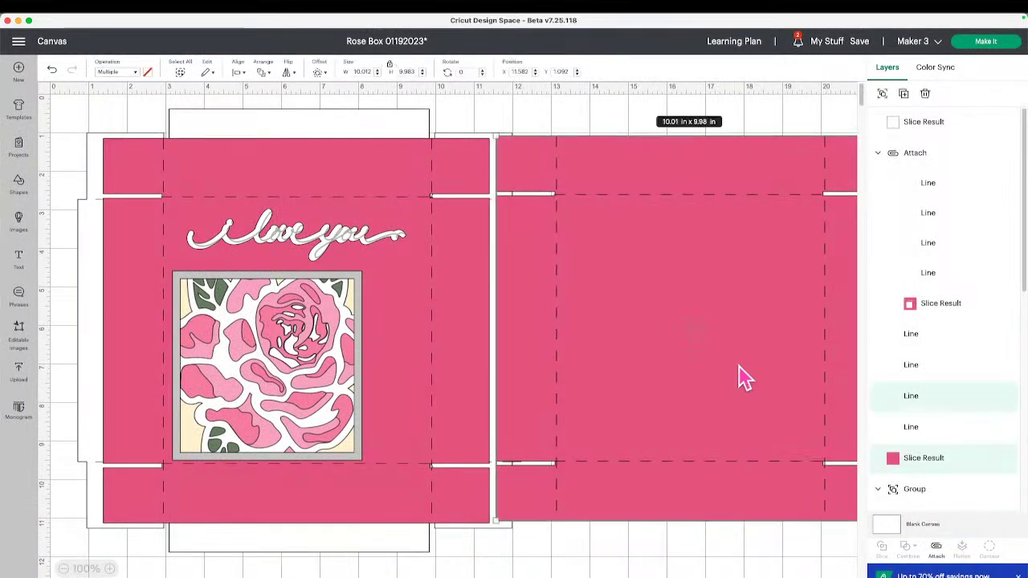
shift+click(940, 428)
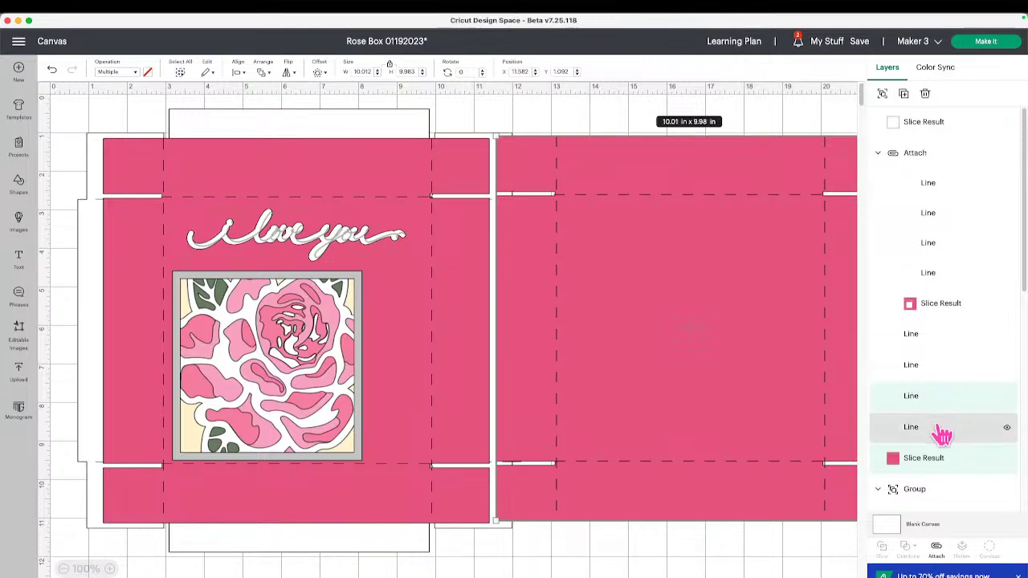
shift+click(931, 366)
shift+click(930, 342)
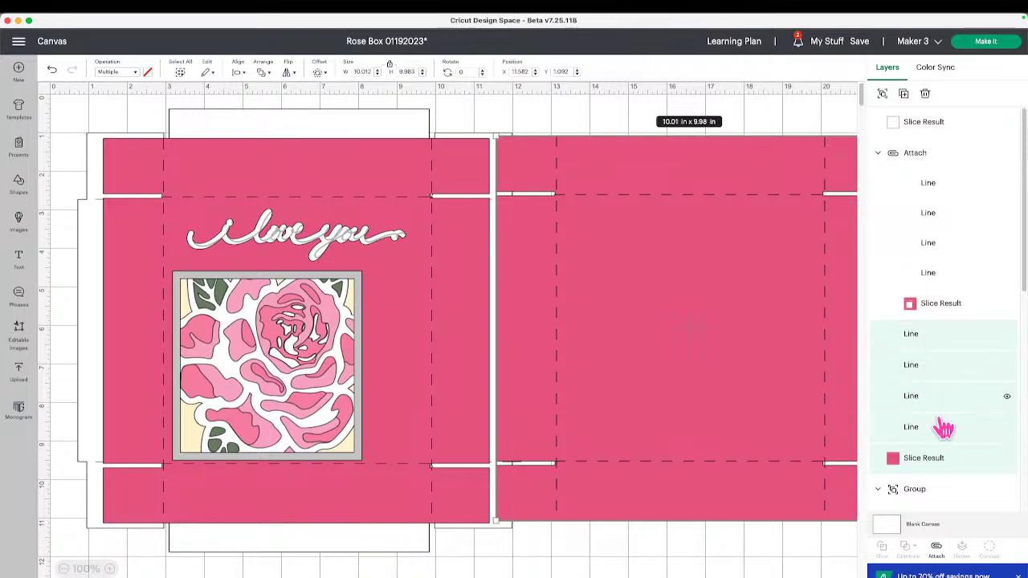
click(937, 551)
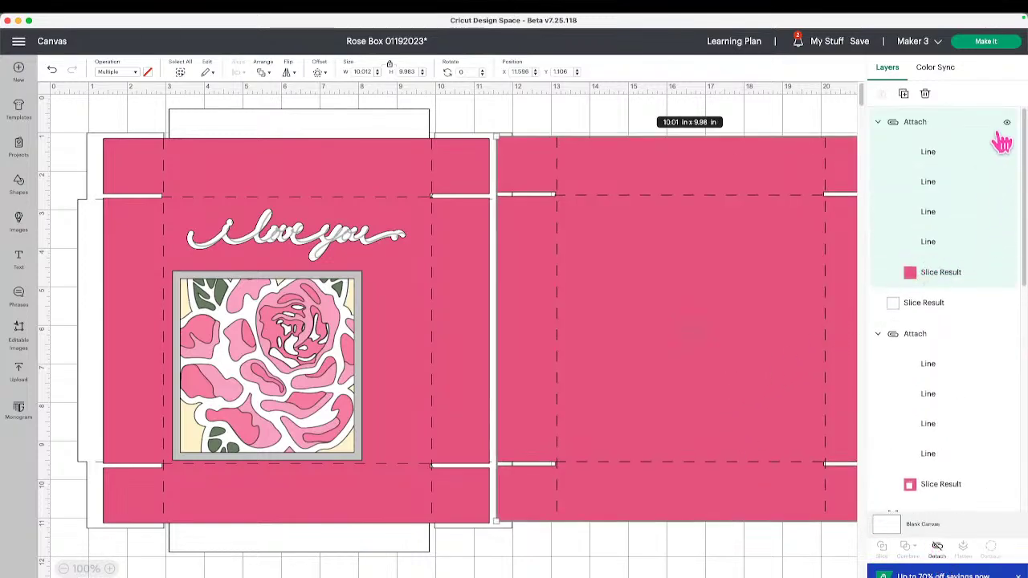
click(1007, 122)
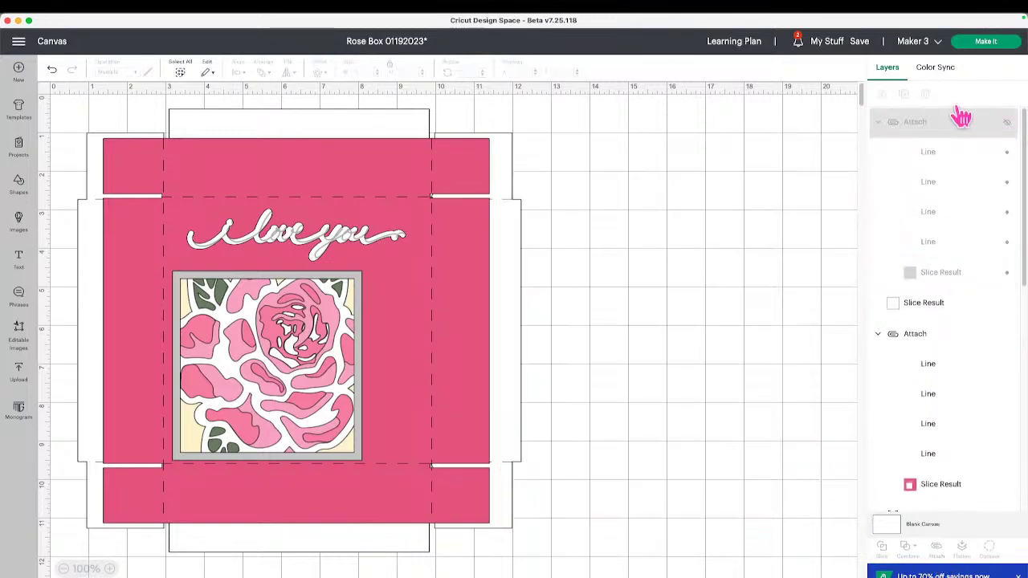
click(865, 45)
Save the Rose Box project, then return to the Home page.
click(866, 57)
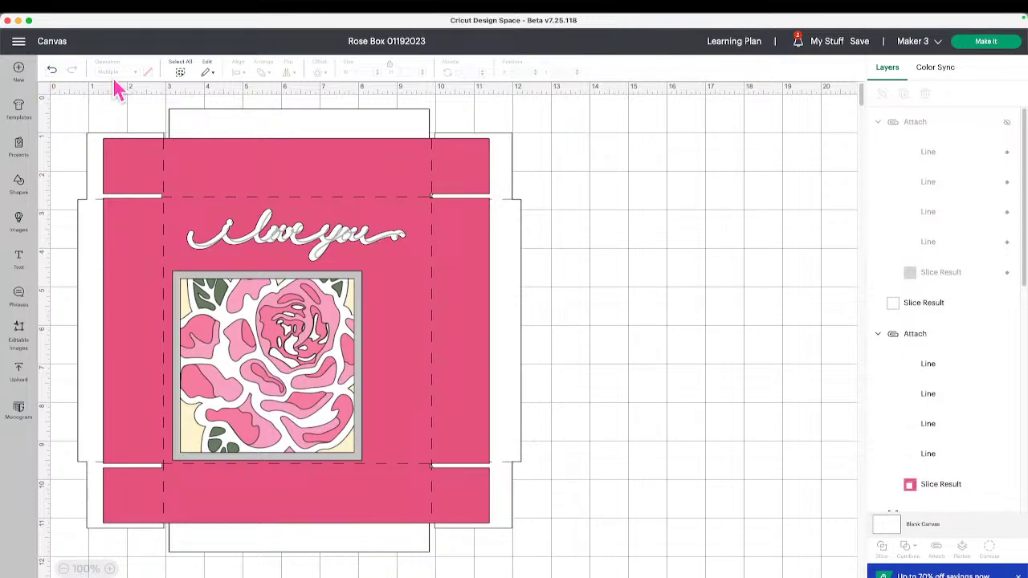
click(19, 42)
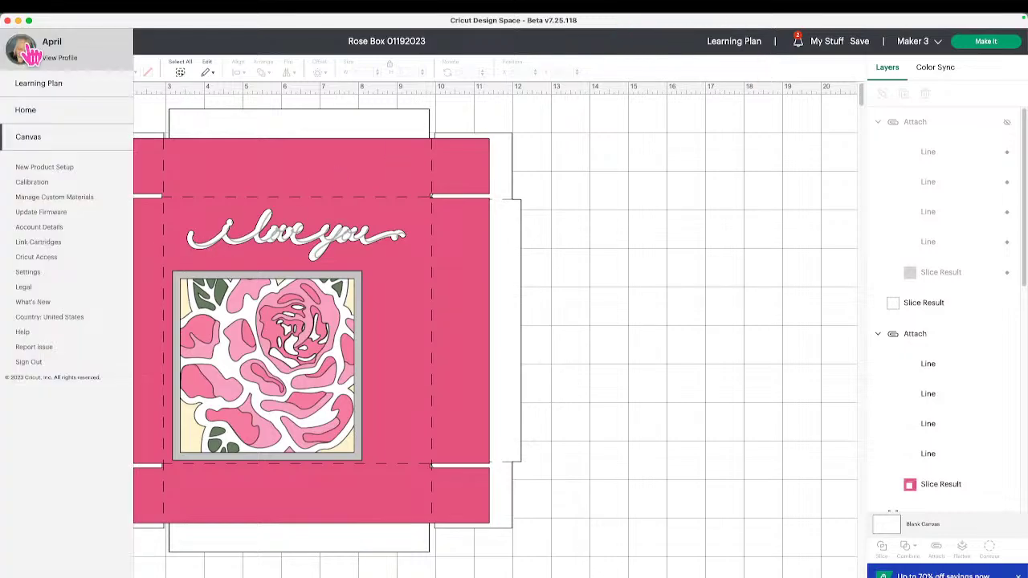
click(63, 114)
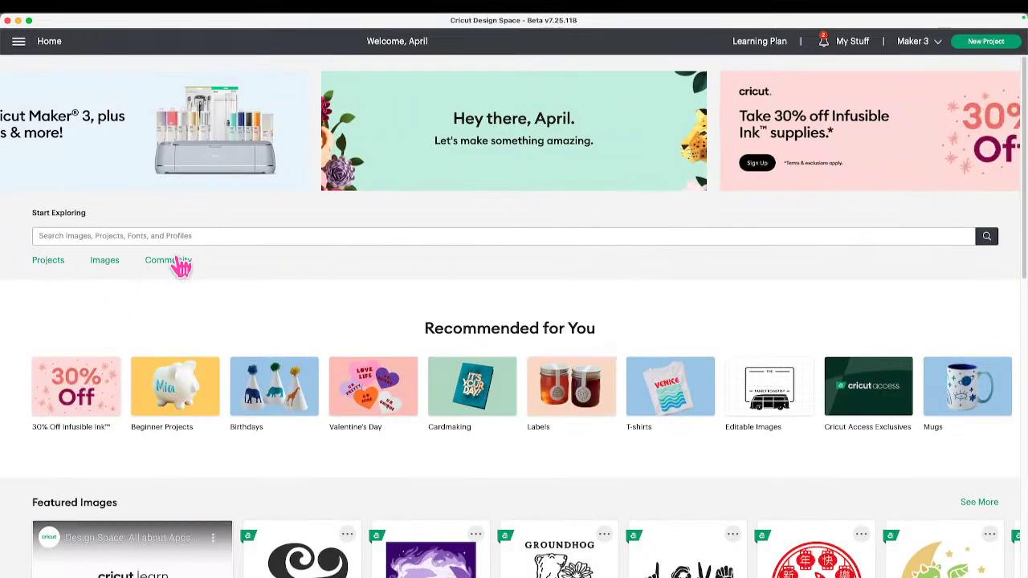
click(176, 263)
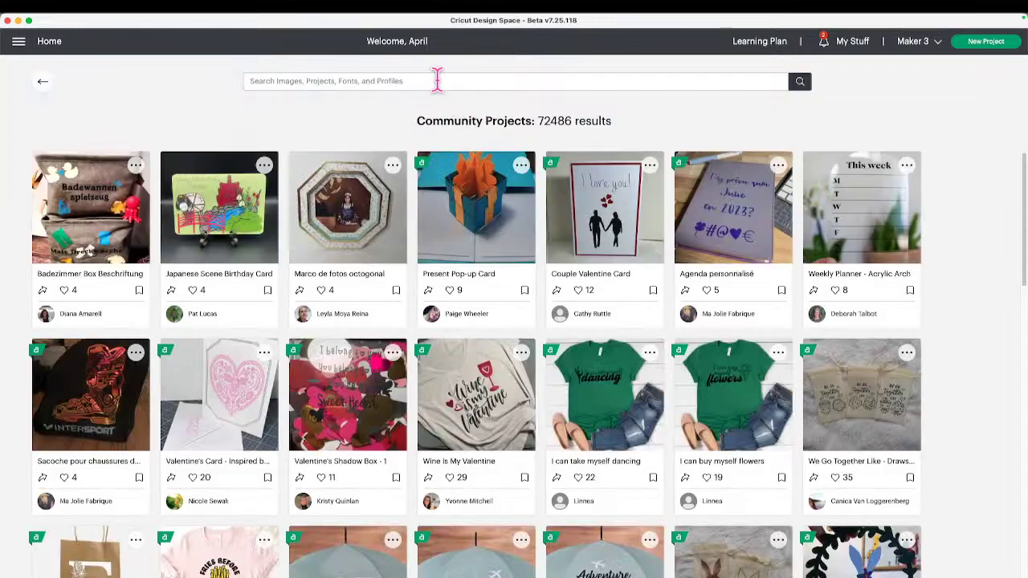
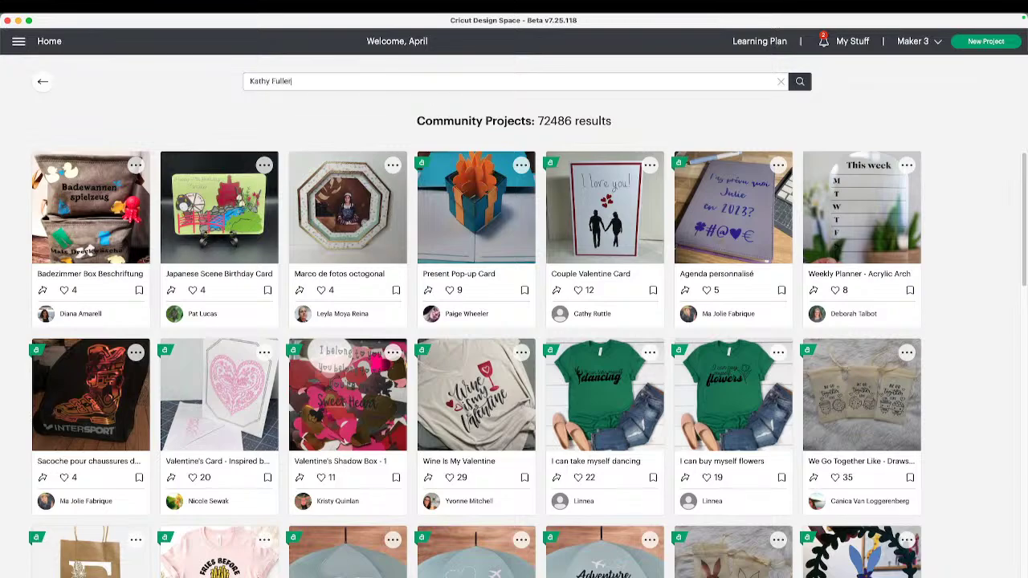
key(Return)
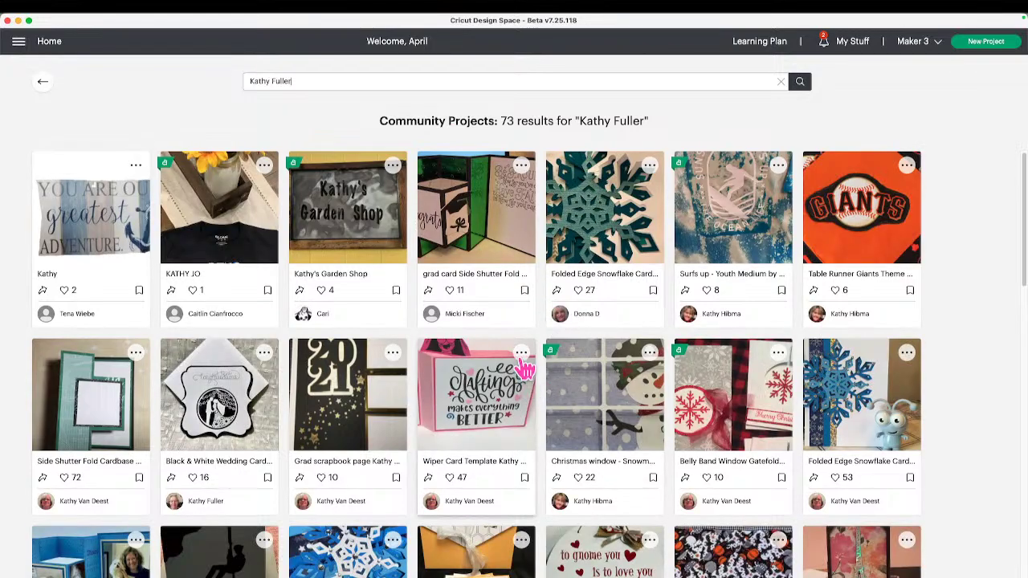
scroll(524, 370, down, 5)
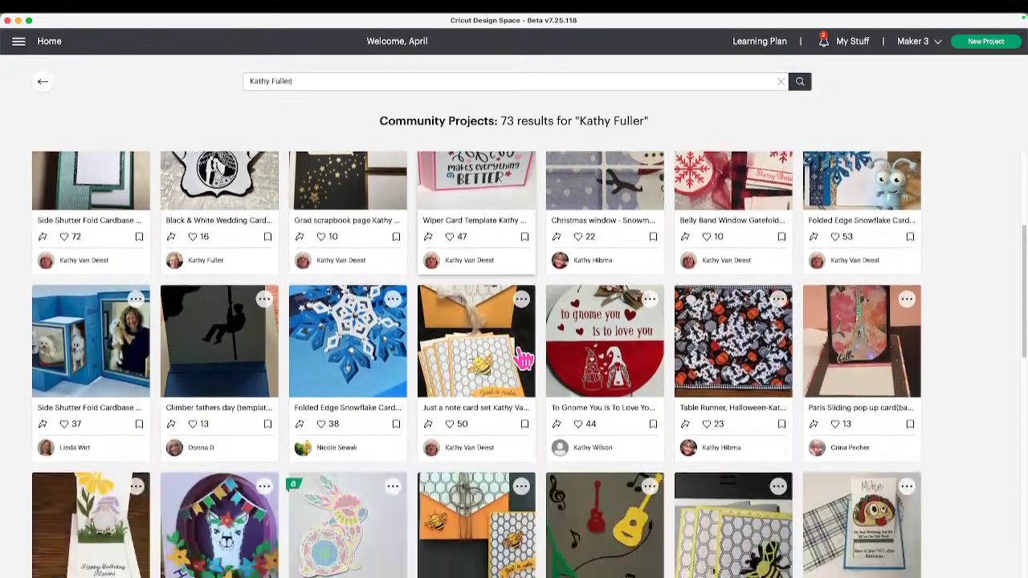
scroll(524, 359, down, 6)
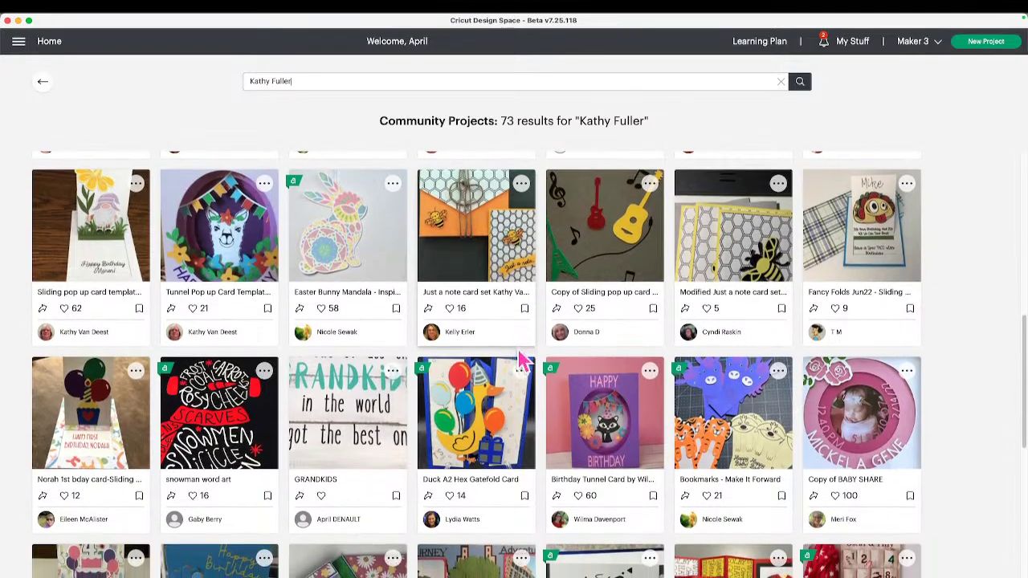
scroll(520, 360, down, 15)
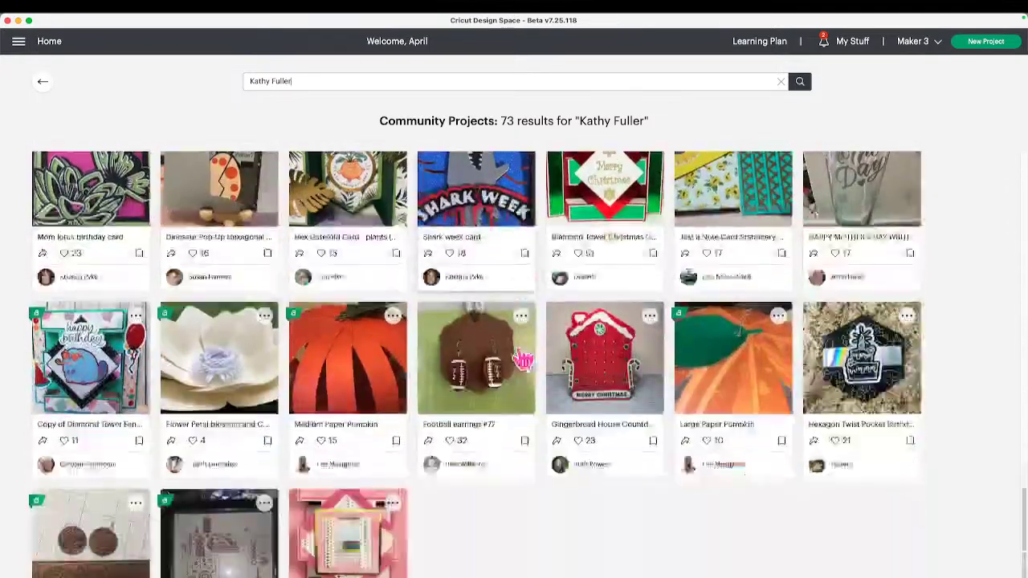
scroll(523, 361, down, 2)
scroll(520, 361, down, 5)
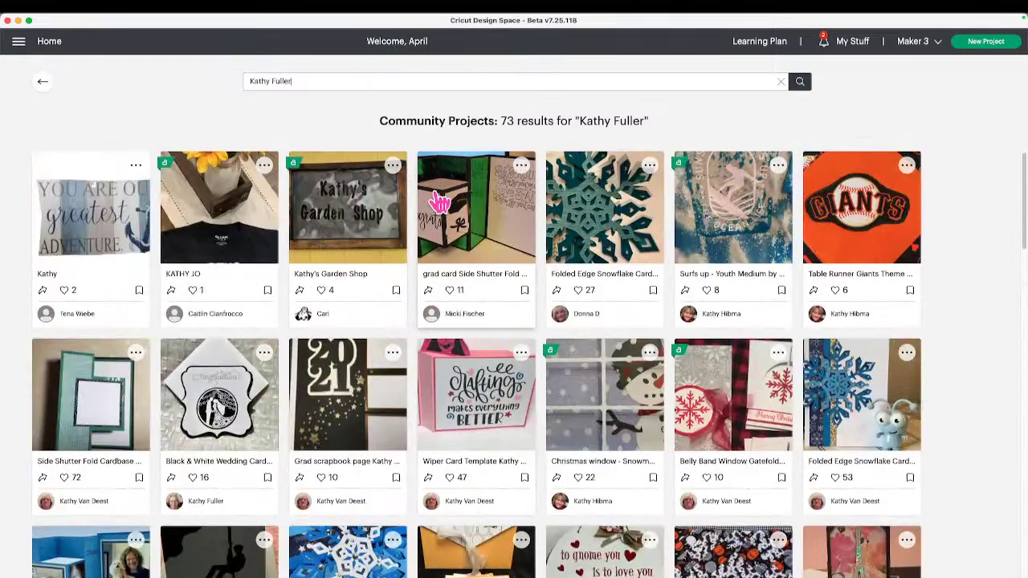
scroll(470, 325, down, 1)
scroll(474, 293, down, 8)
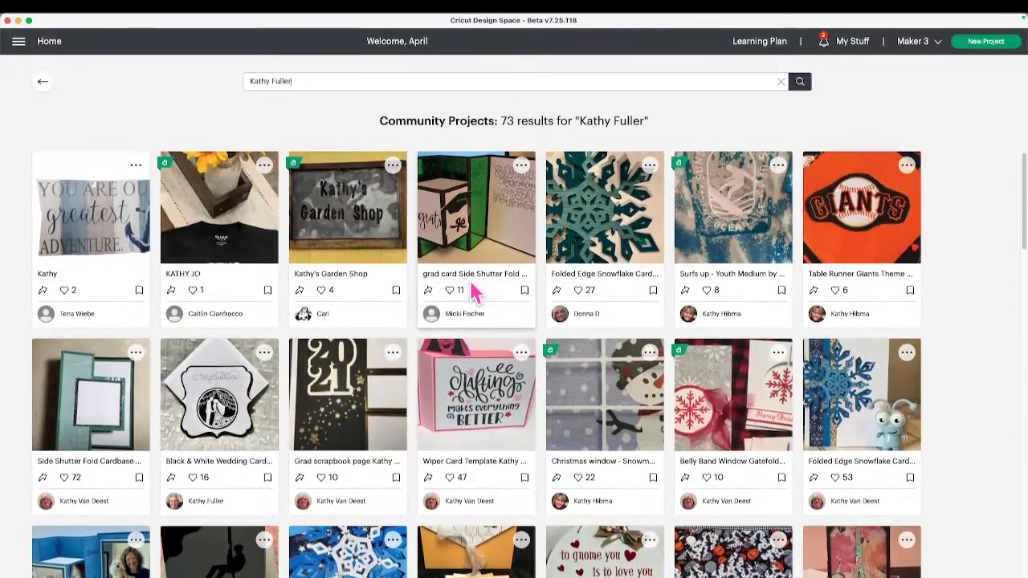
click(270, 81)
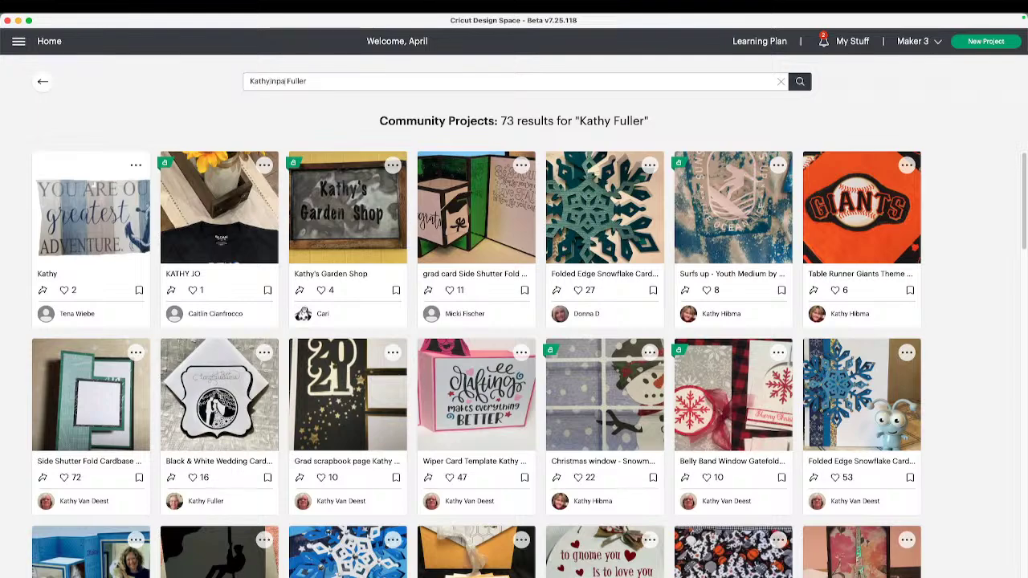
key(Return)
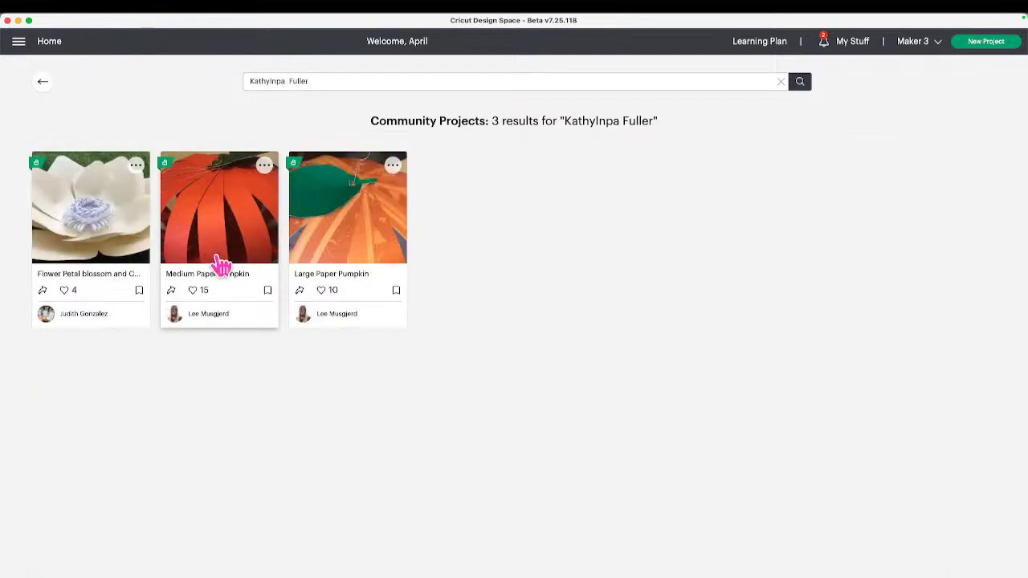
click(43, 81)
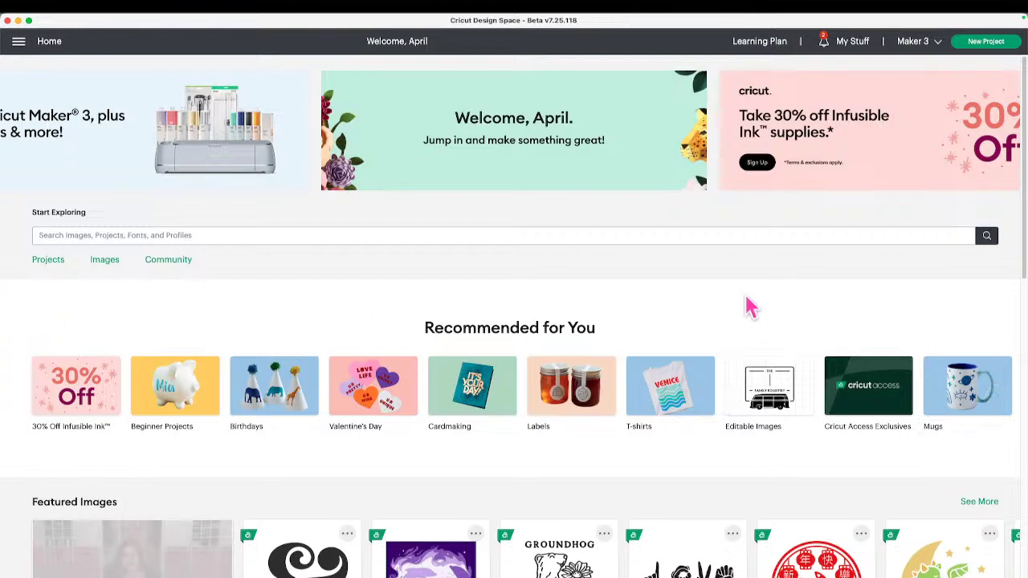
Search for the crafter by her full name, follow her in the member results, and open her profile.
click(355, 239)
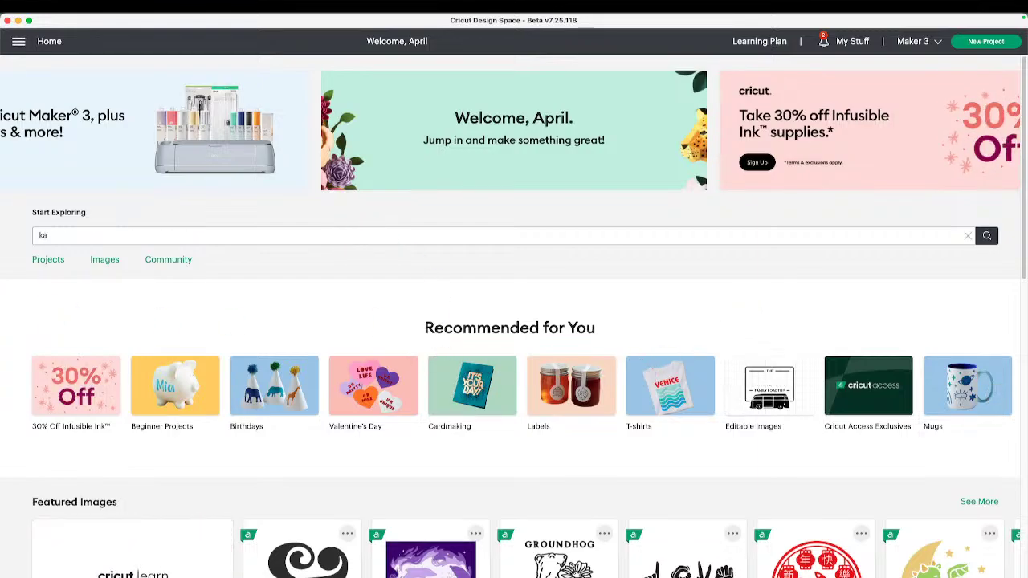
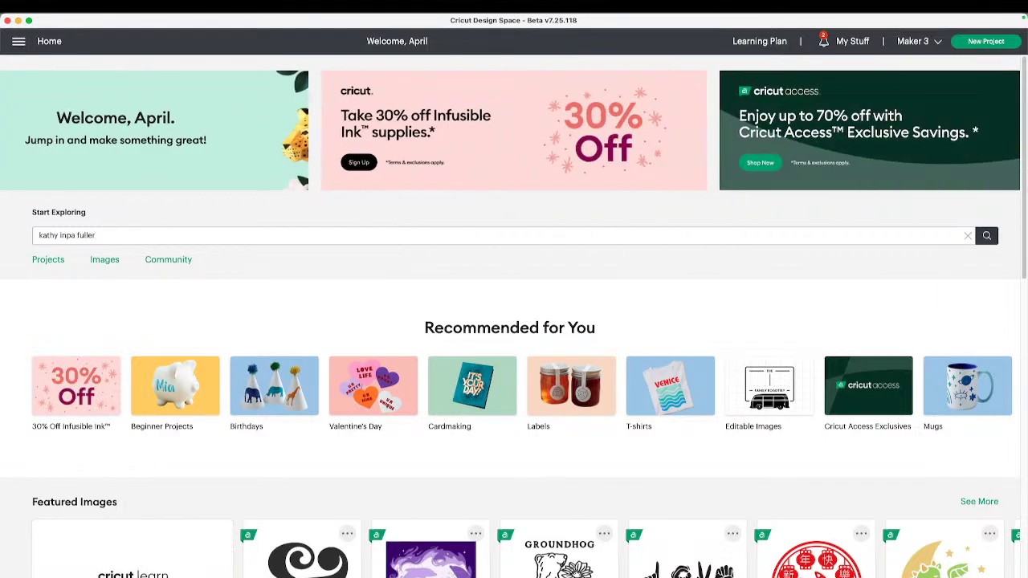
key(Return)
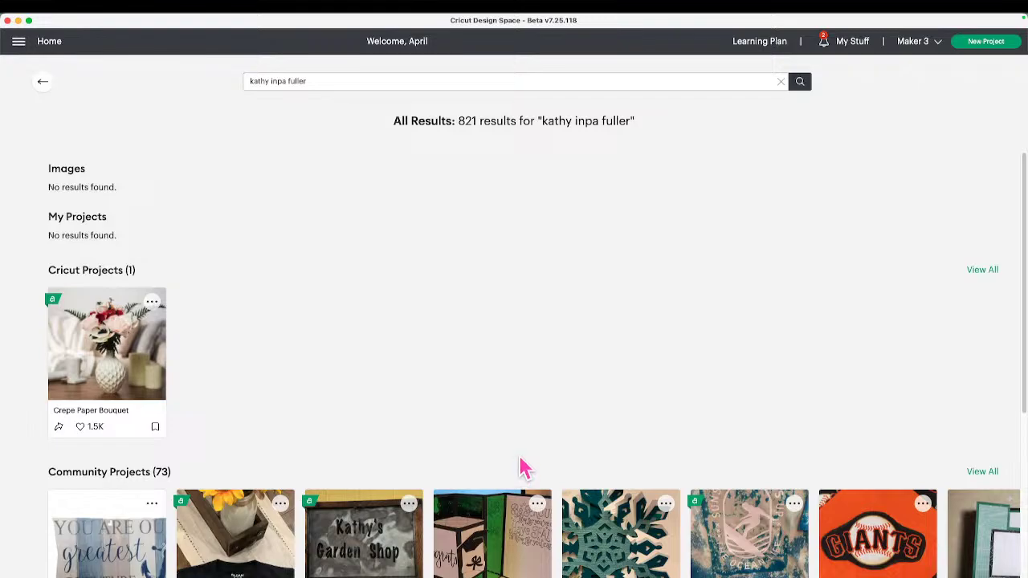
scroll(518, 462, down, 3)
scroll(524, 459, down, 3)
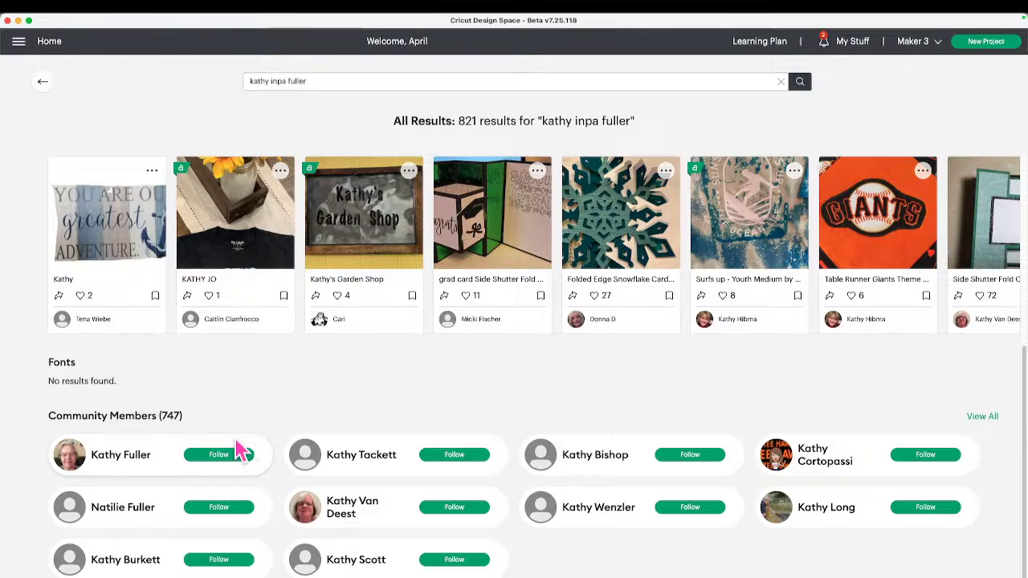
click(236, 458)
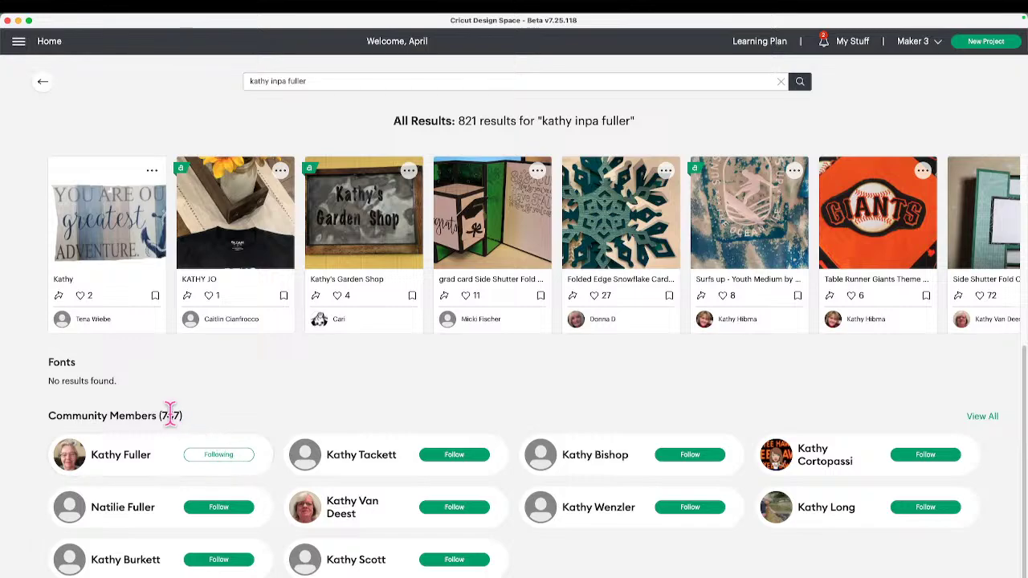
click(137, 455)
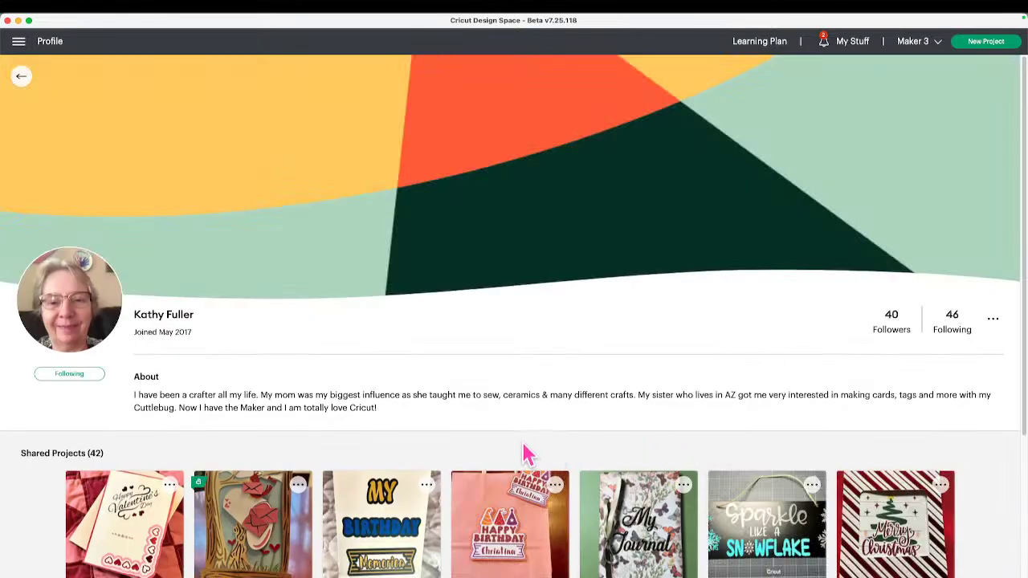
Browse the crafter's shared projects, then go back to the 821 name-search results.
scroll(543, 434, down, 2)
scroll(541, 412, down, 4)
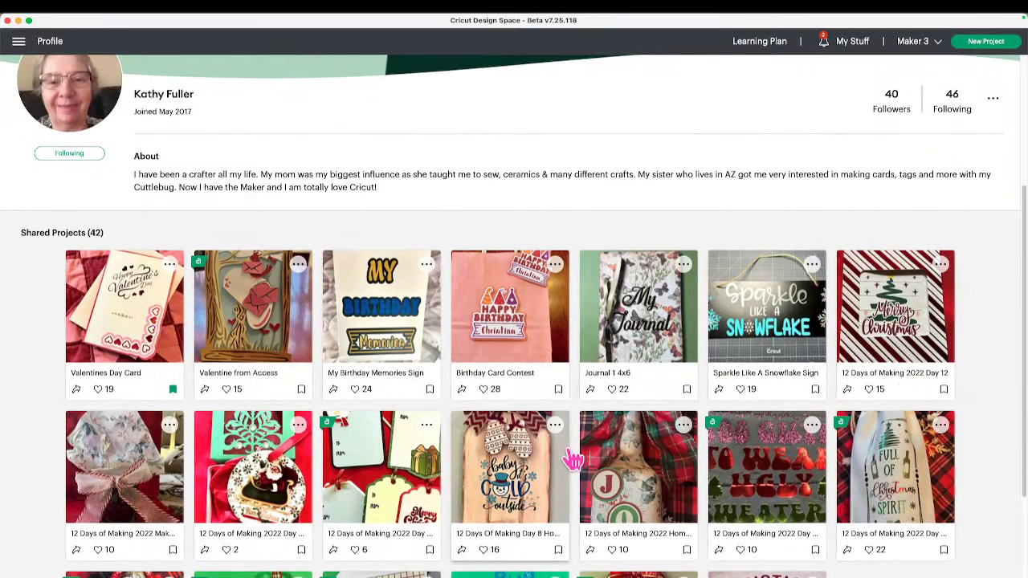
scroll(573, 449, down, 1)
scroll(572, 438, down, 5)
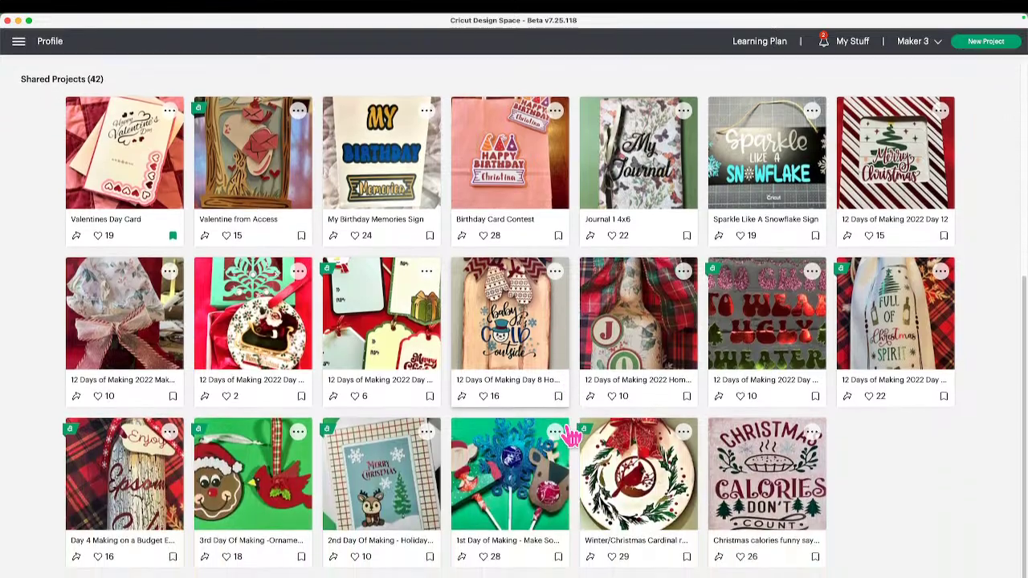
scroll(573, 438, down, 5)
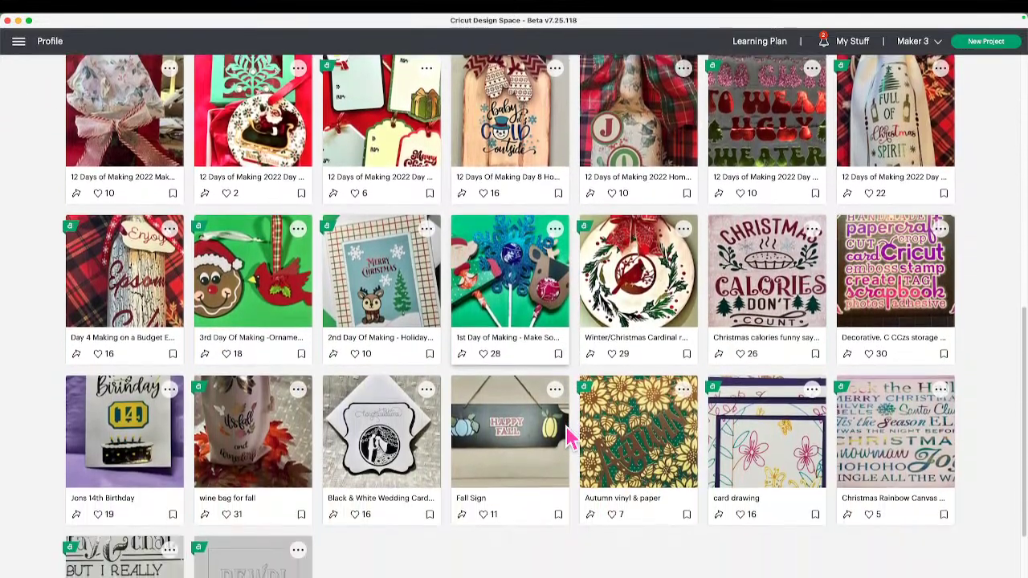
scroll(570, 434, up, 10)
scroll(572, 437, up, 3)
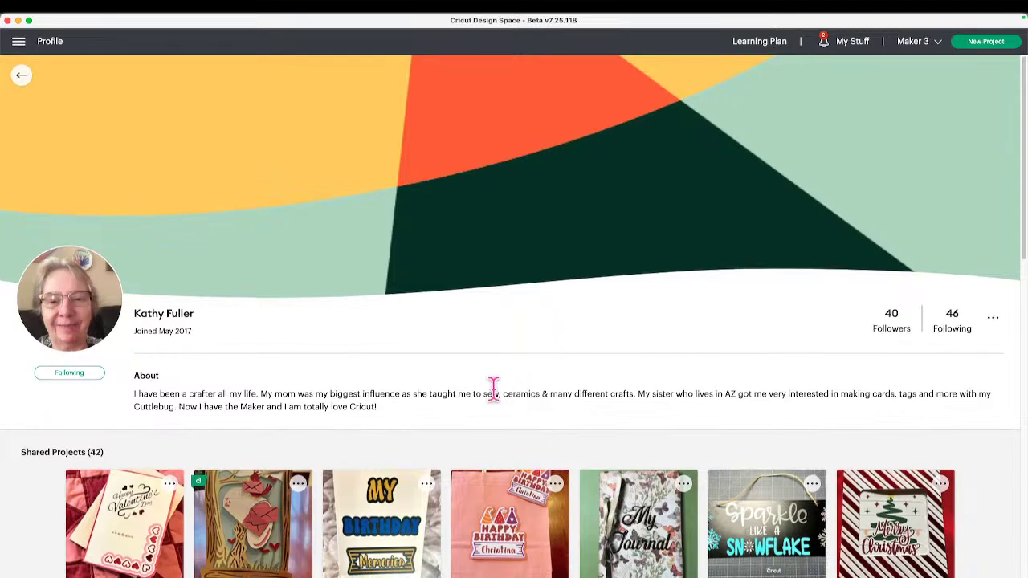
click(28, 79)
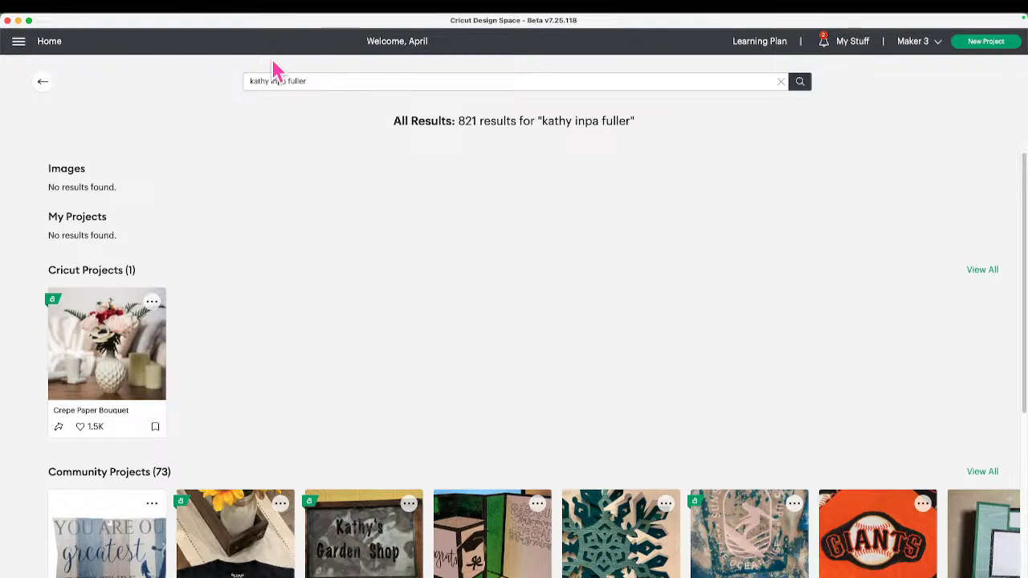
From Home, search a second designer's name, follow her, and open her 152-project profile.
click(44, 82)
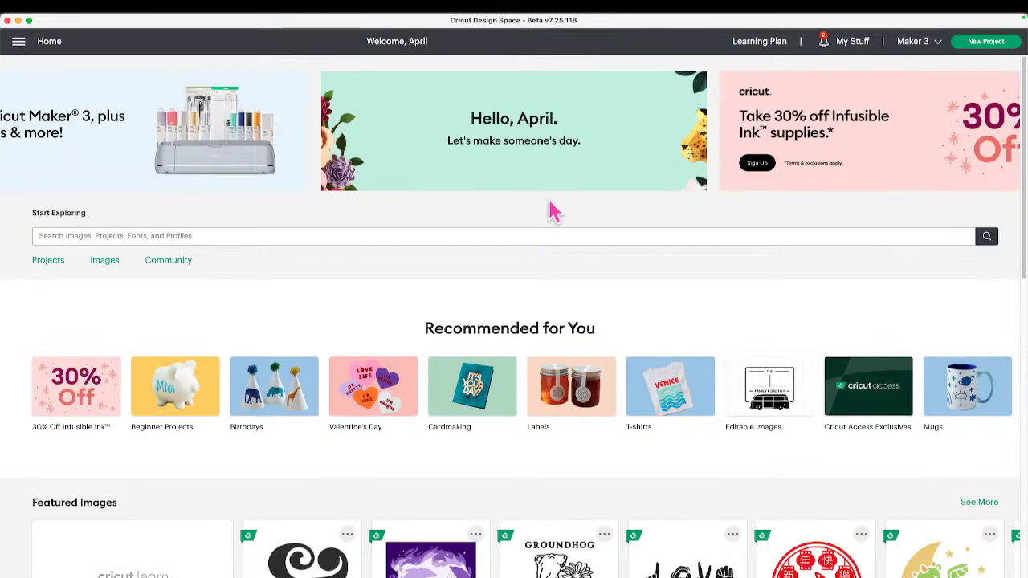
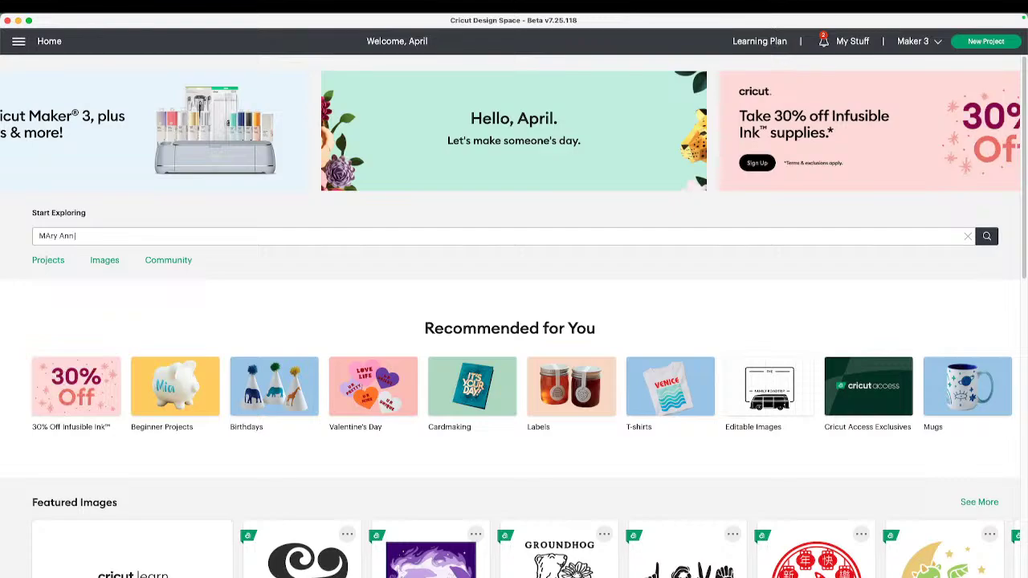
key(Return)
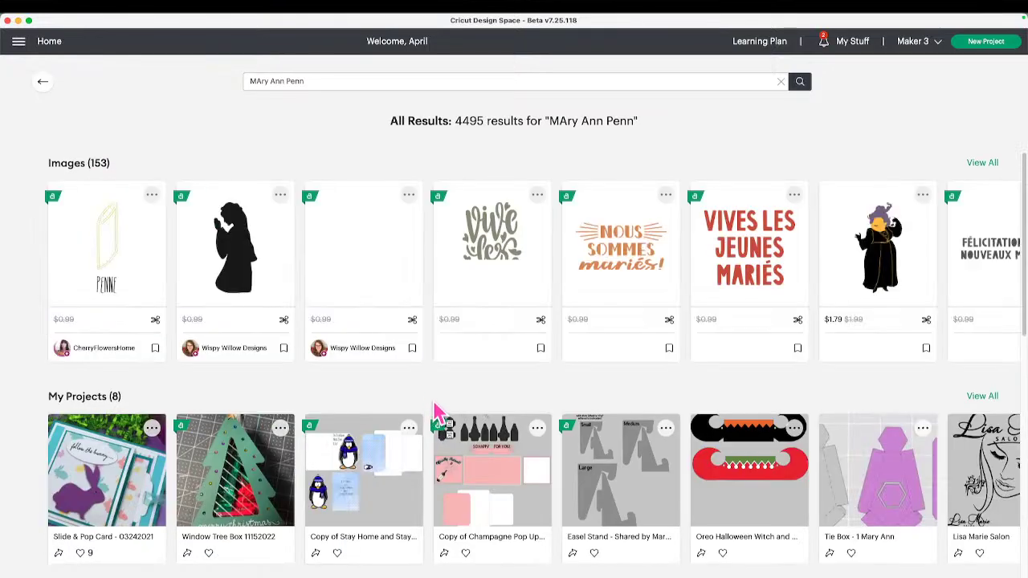
scroll(361, 345, down, 8)
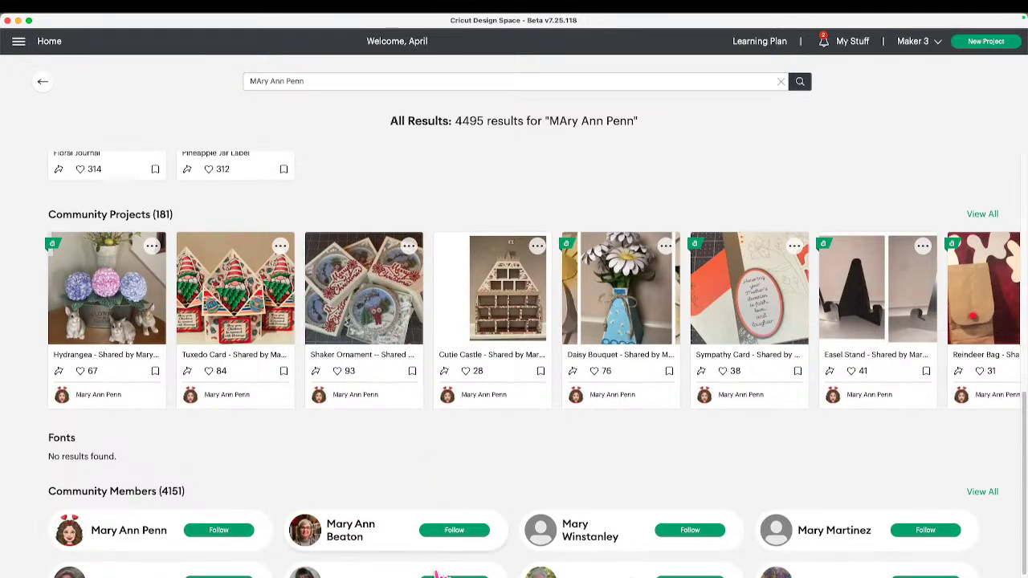
scroll(416, 201, up, 3)
scroll(415, 201, up, 2)
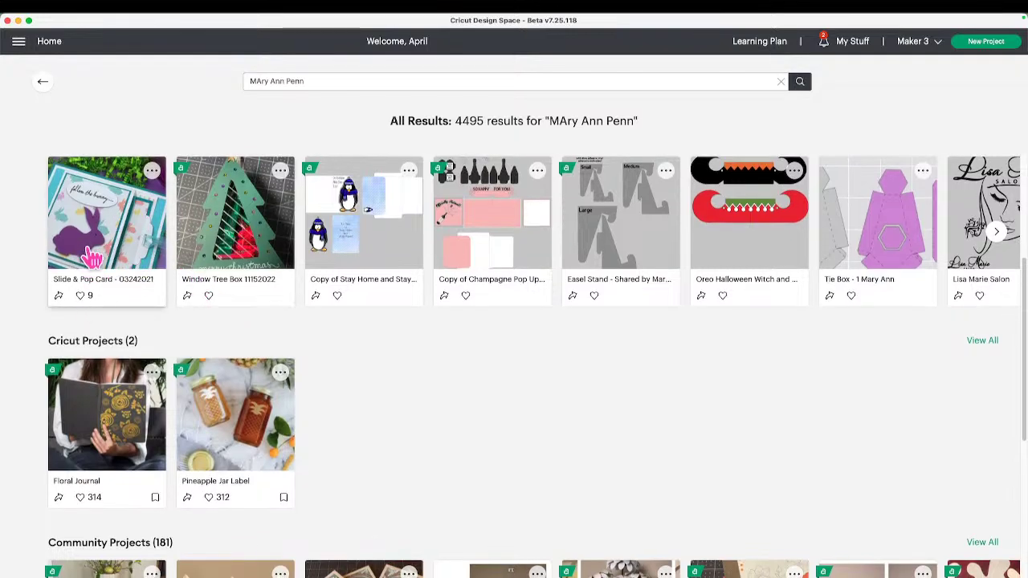
scroll(214, 302, down, 3)
scroll(214, 302, down, 7)
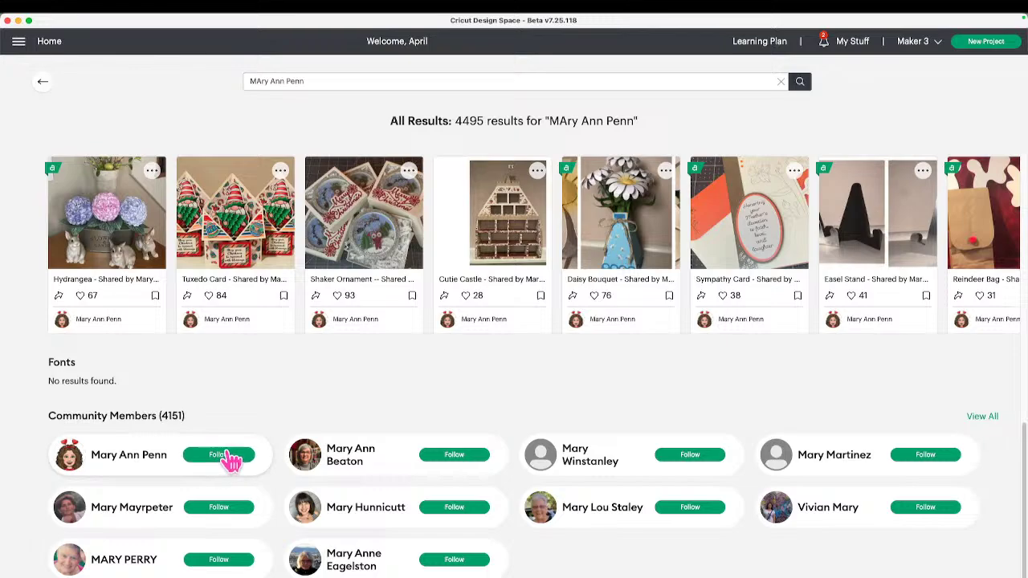
click(231, 460)
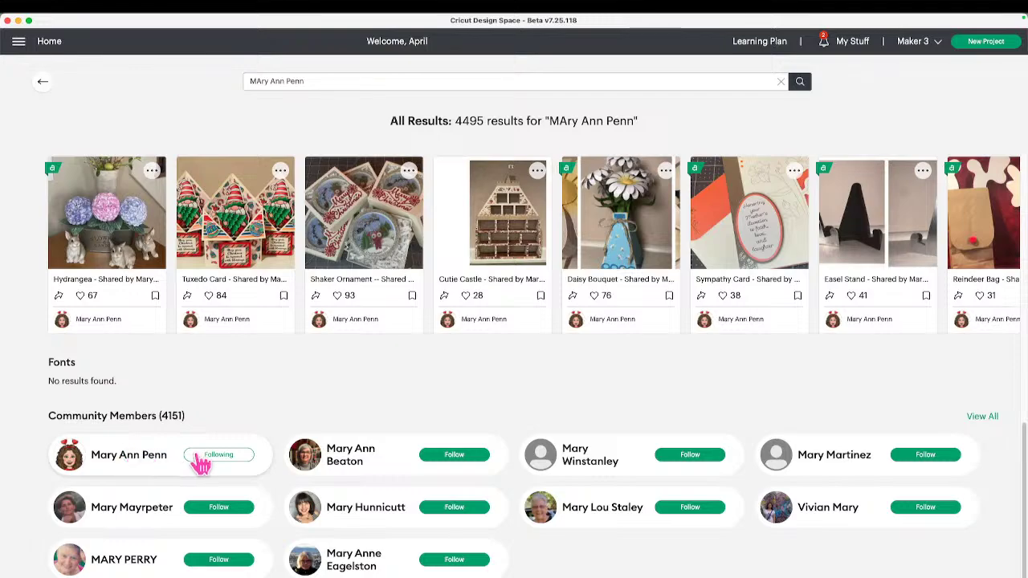
click(201, 463)
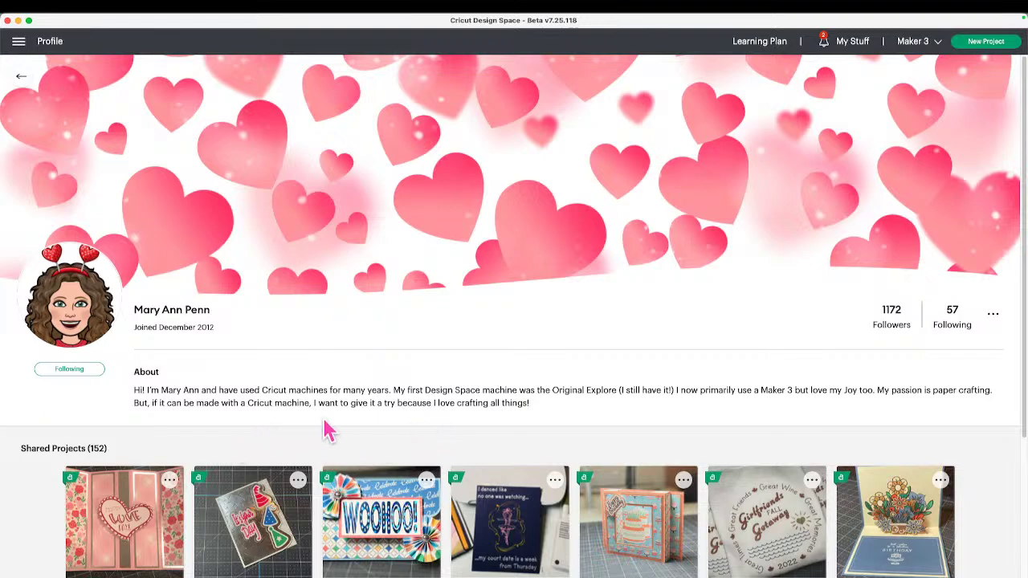
scroll(313, 346, down, 5)
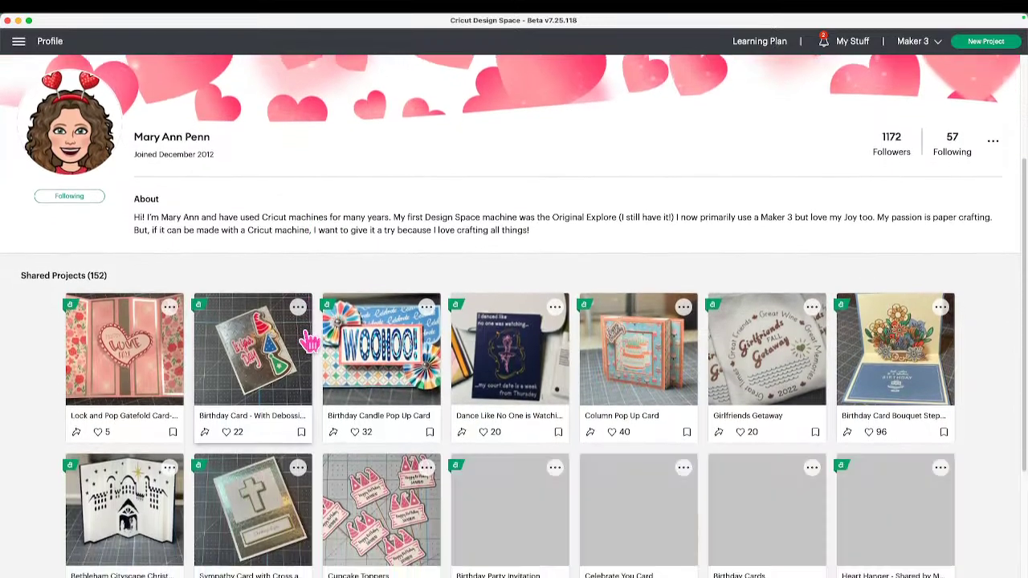
scroll(353, 353, down, 5)
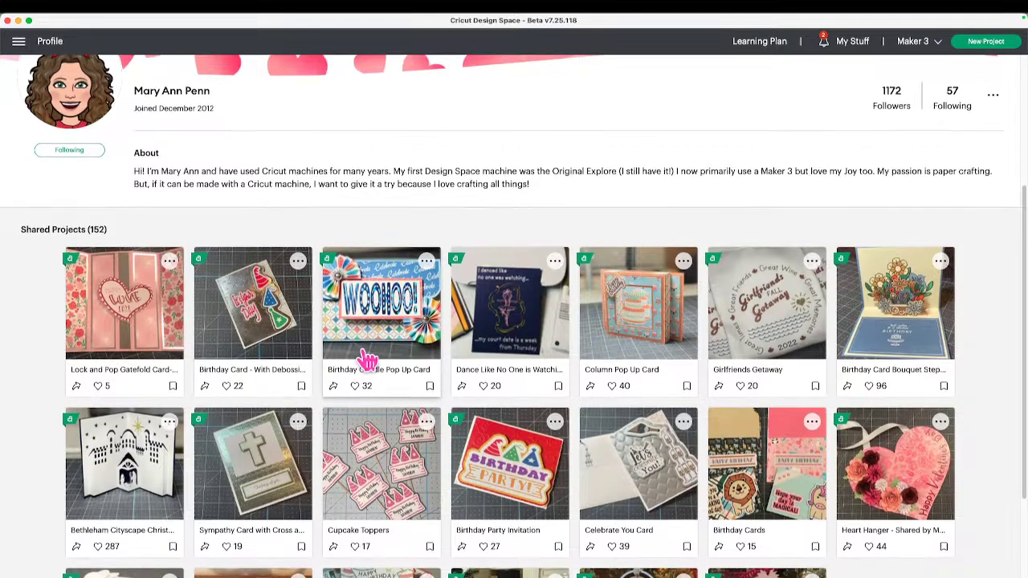
scroll(357, 352, down, 10)
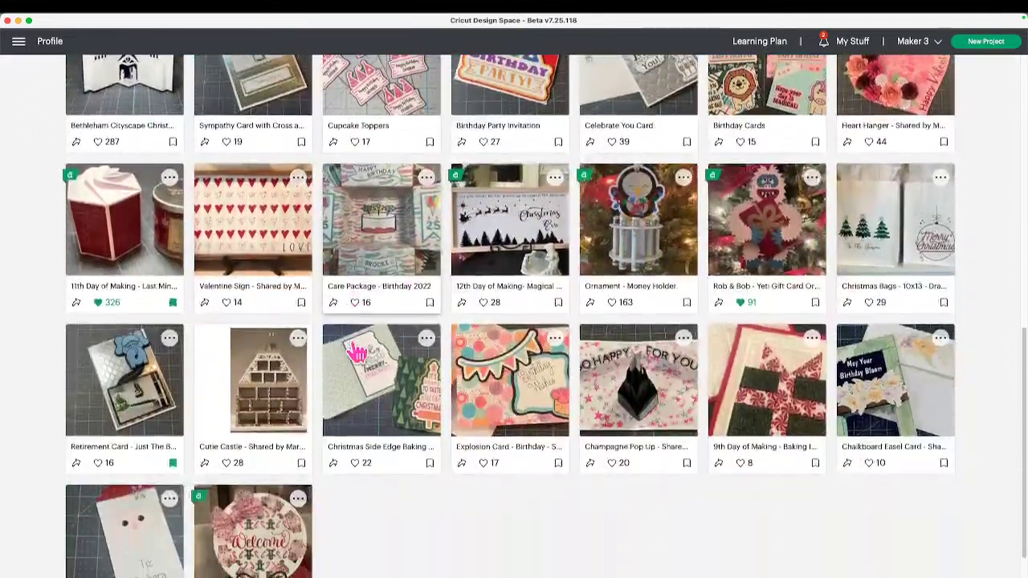
scroll(358, 353, down, 5)
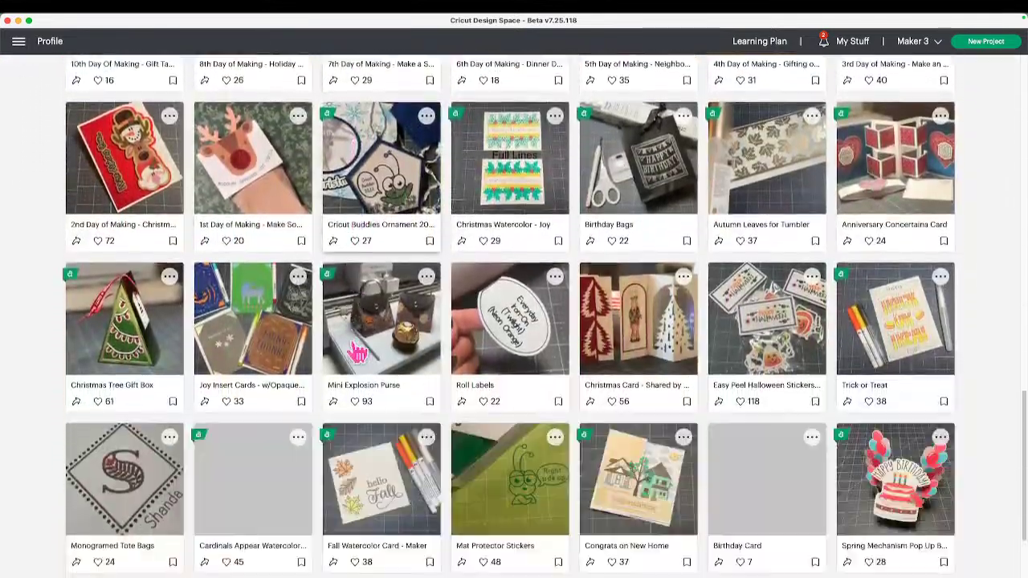
scroll(358, 354, up, 20)
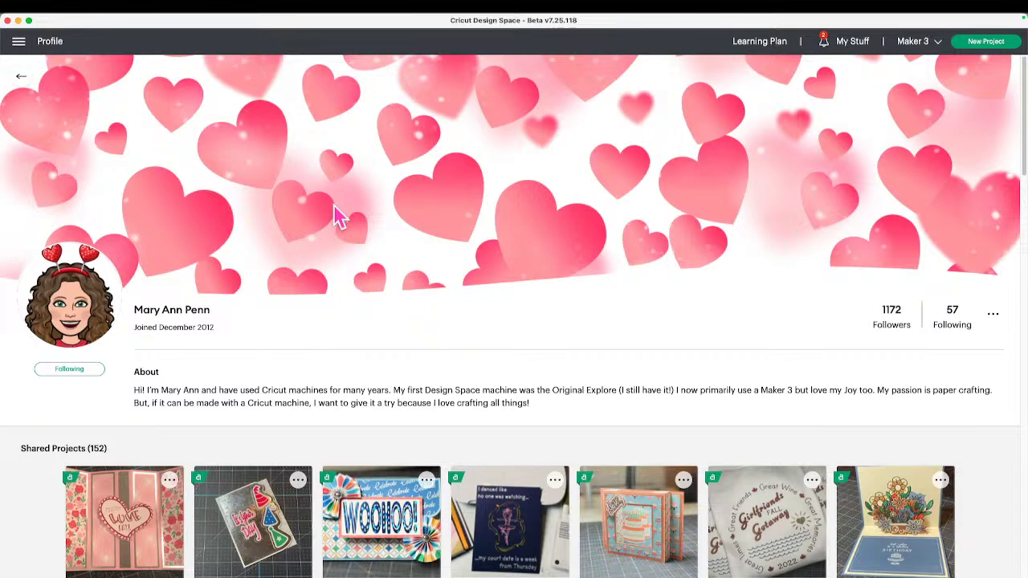
scroll(241, 449, down, 2)
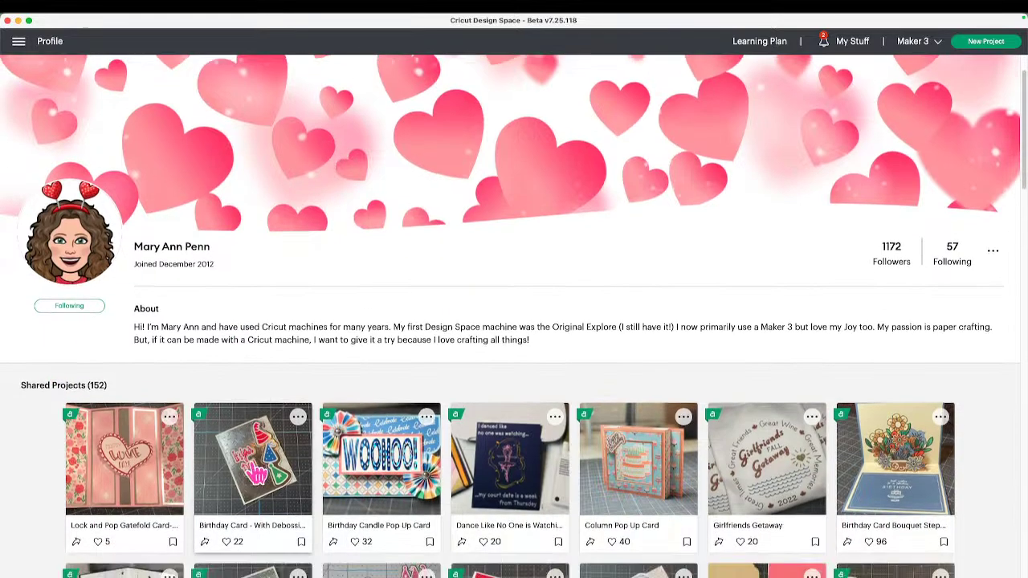
scroll(205, 485, down, 4)
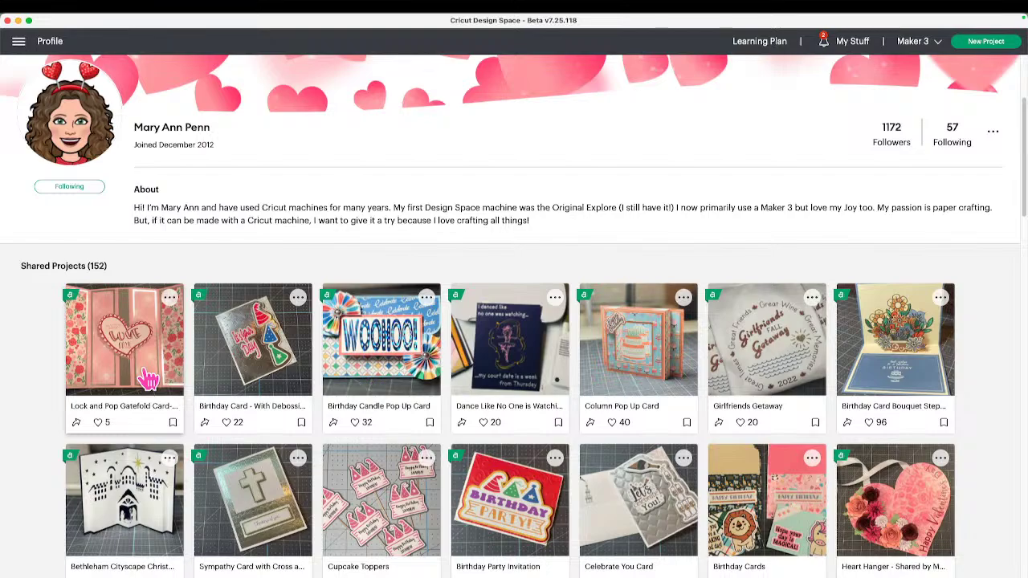
scroll(147, 381, down, 4)
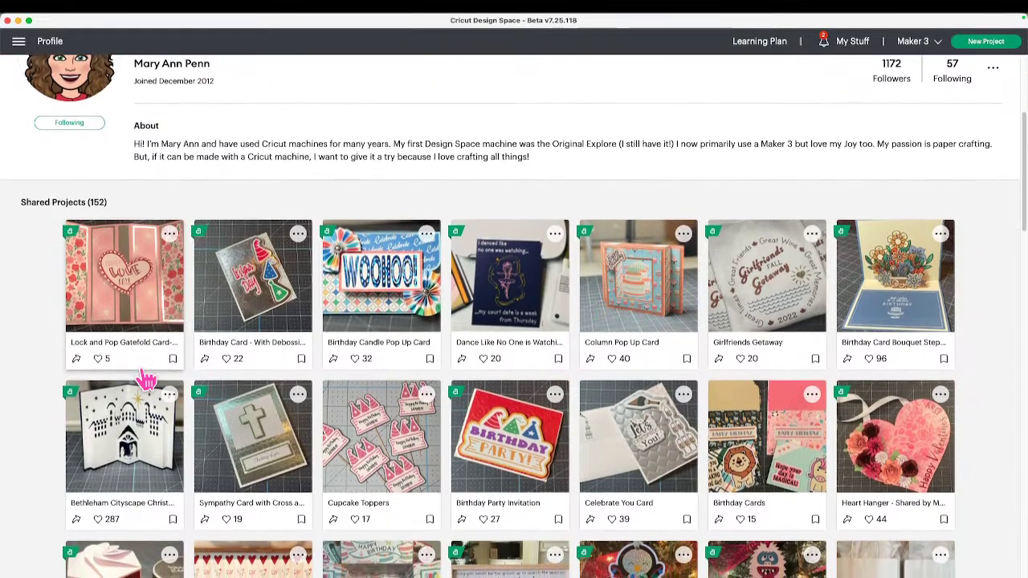
scroll(147, 382, down, 4)
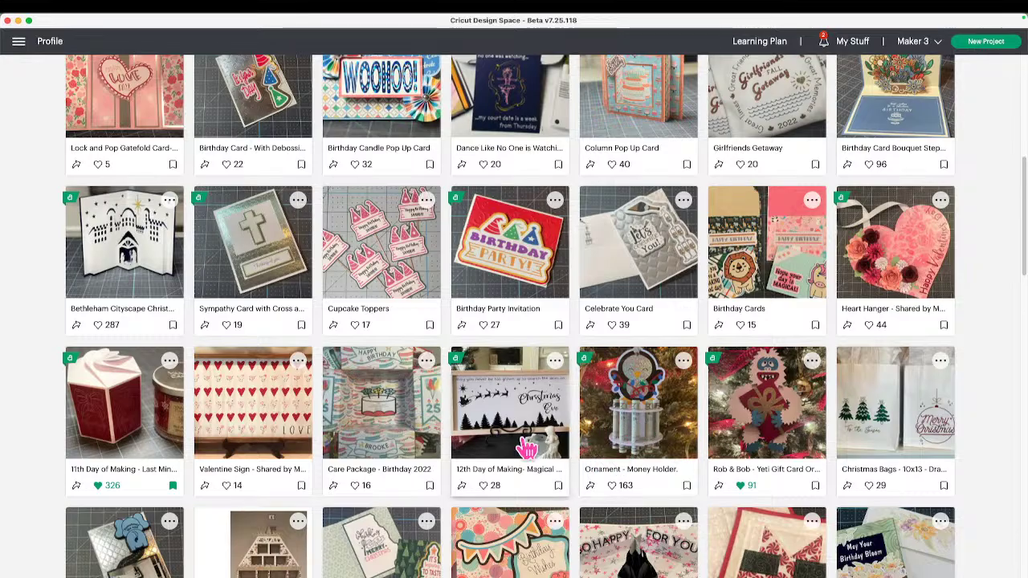
scroll(523, 463, down, 10)
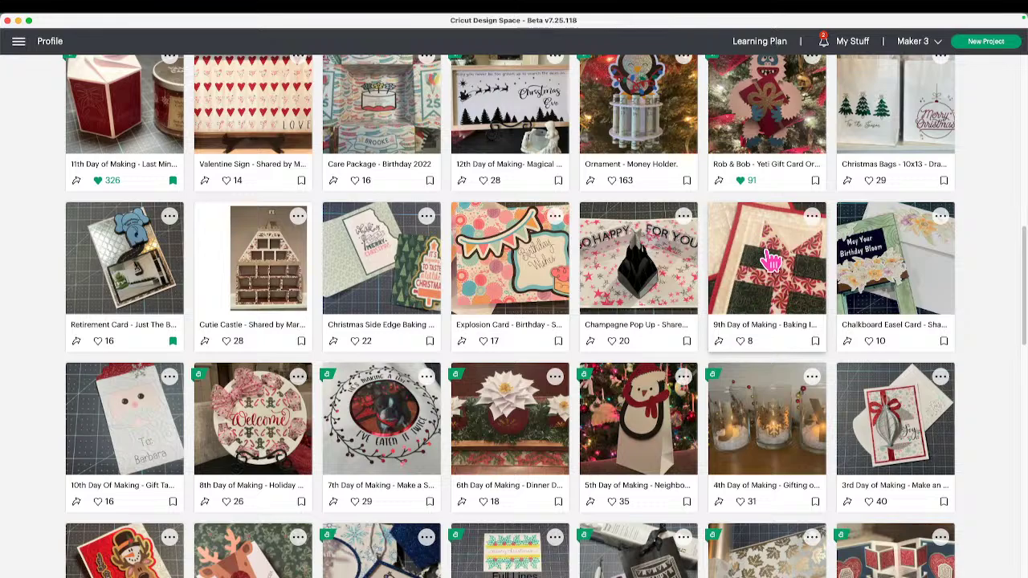
scroll(751, 320, up, 1)
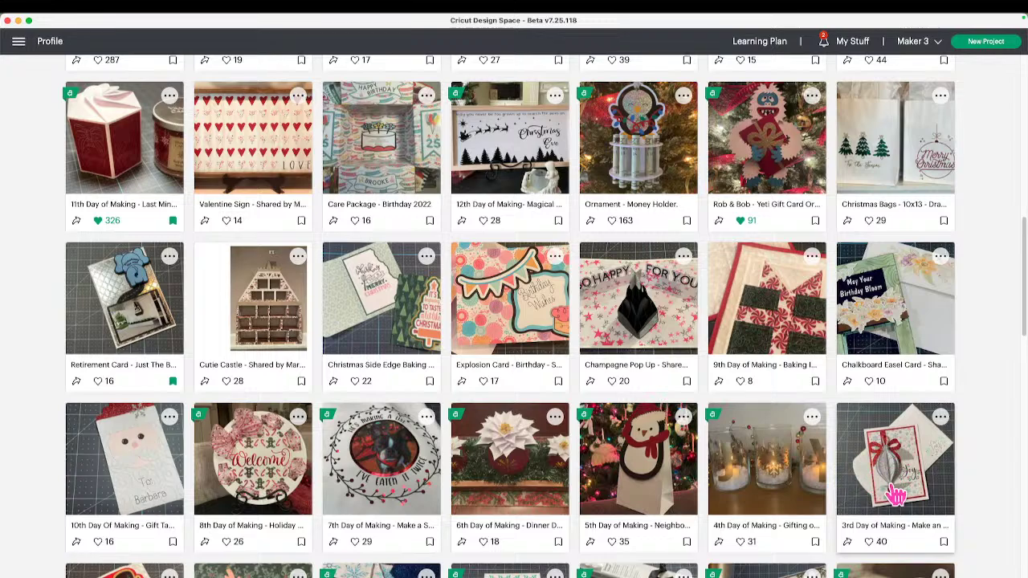
scroll(892, 482, down, 1)
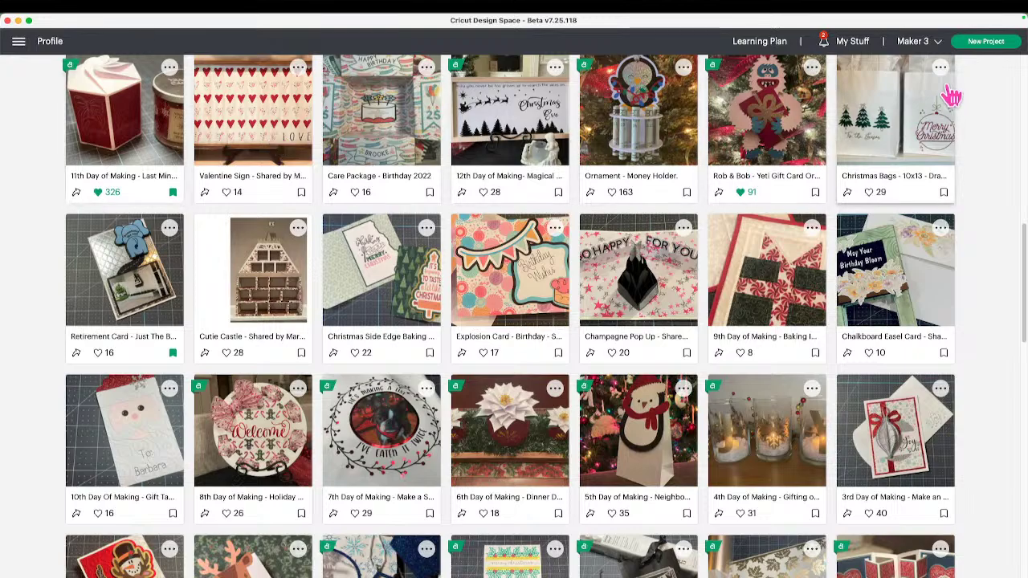
scroll(764, 144, up, 15)
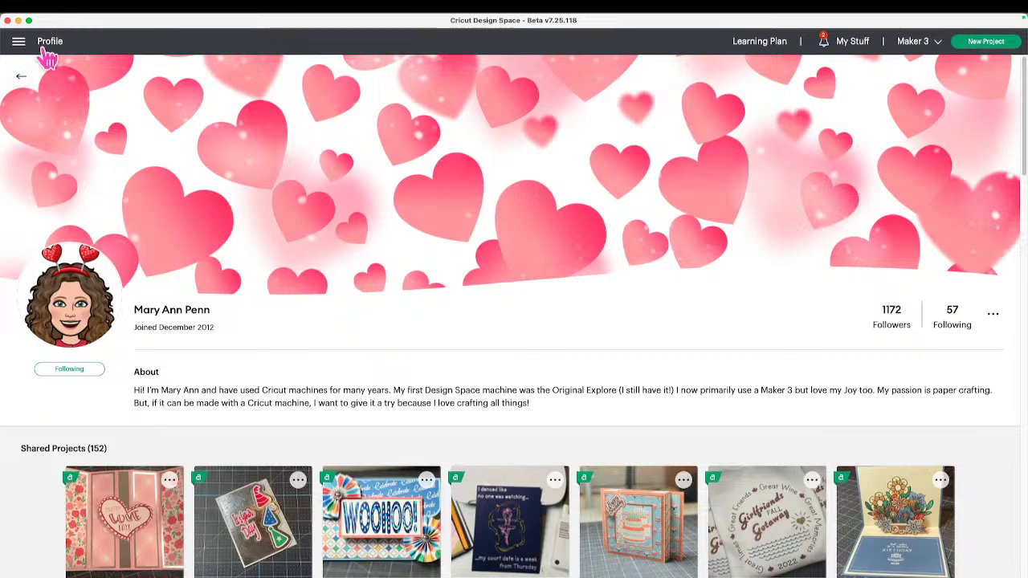
View your own profile's Shared Projects, including 01202023 3D Cake Box, then return Home.
click(46, 52)
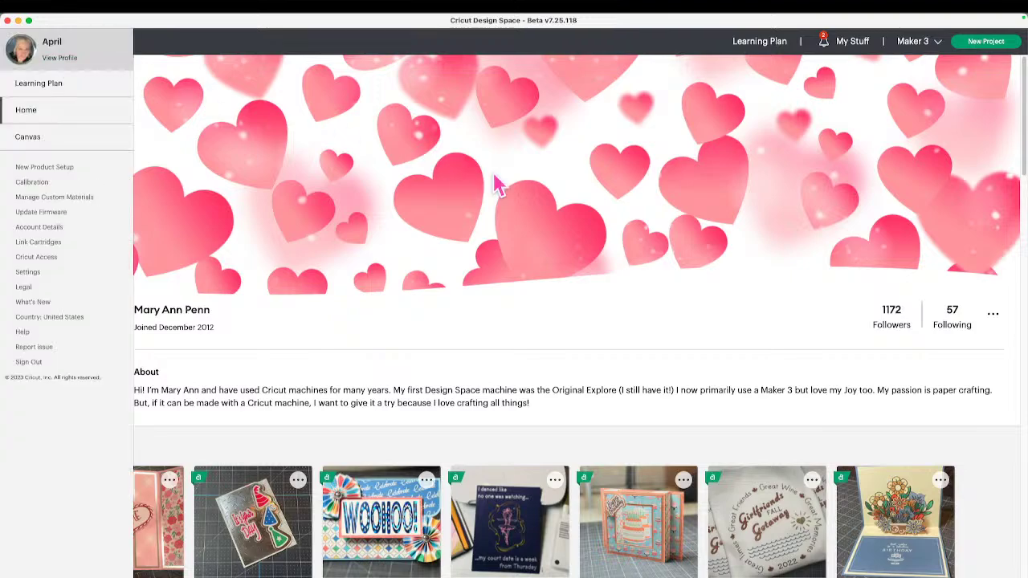
click(59, 58)
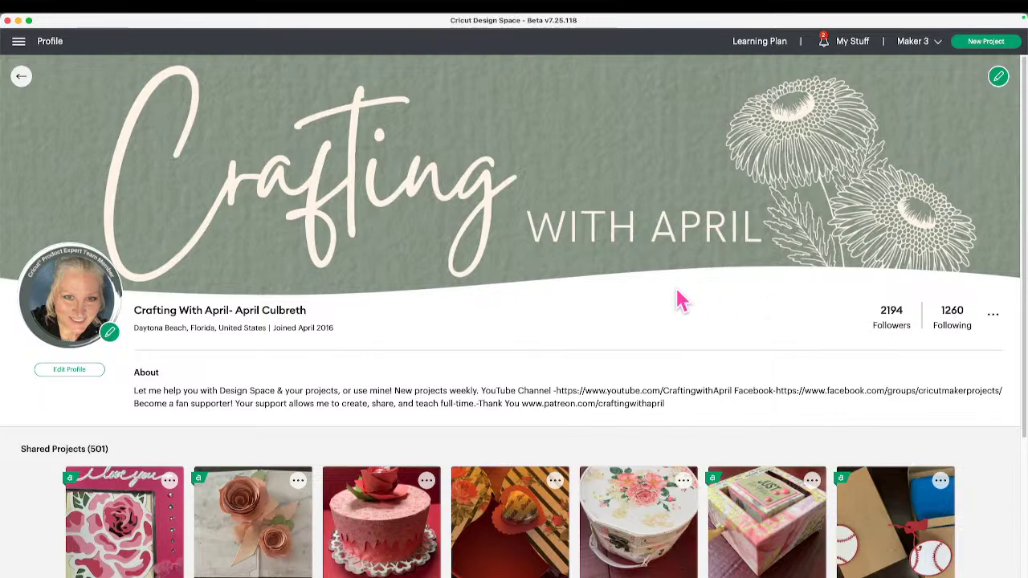
scroll(647, 320, down, 3)
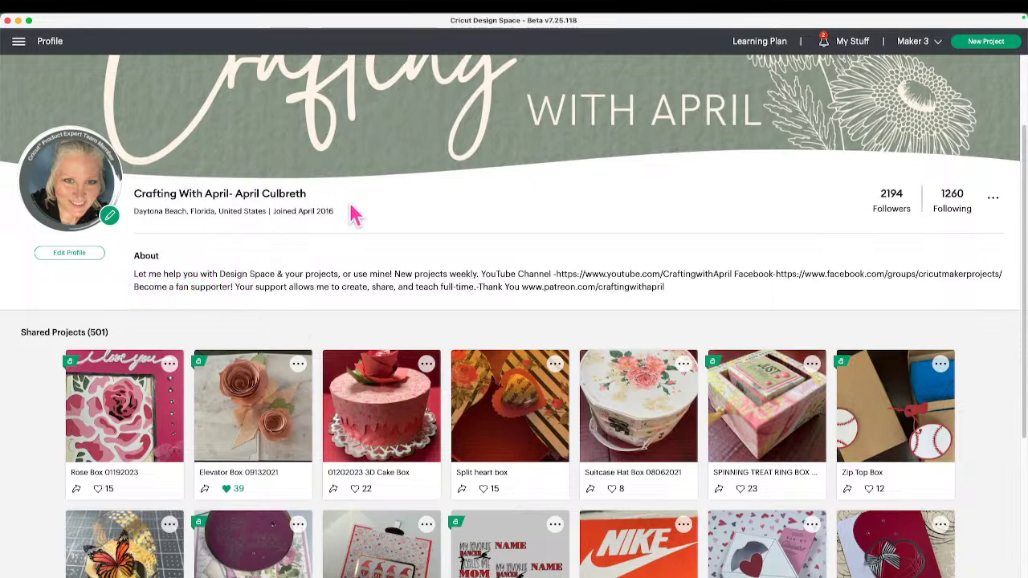
click(17, 42)
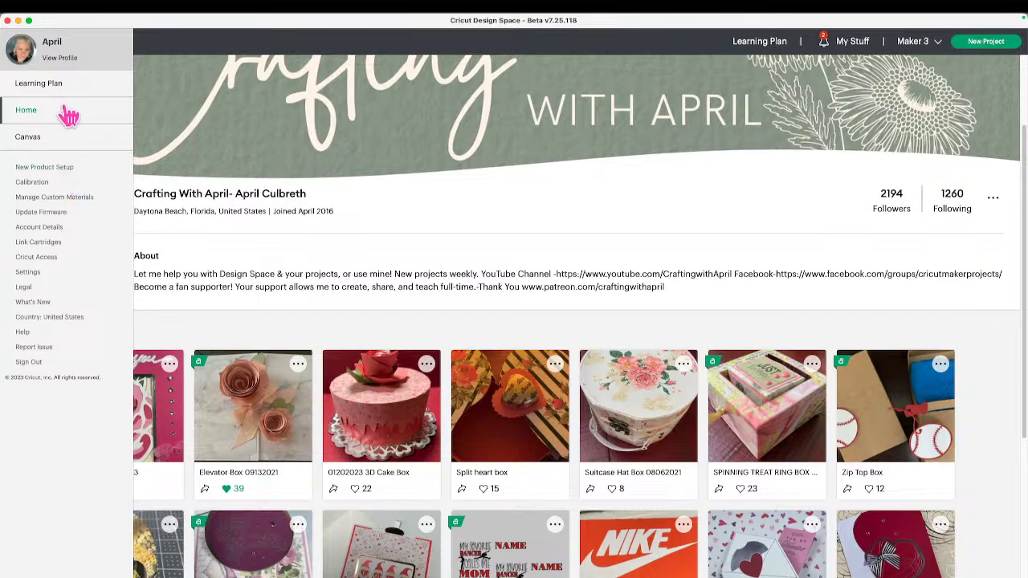
click(26, 110)
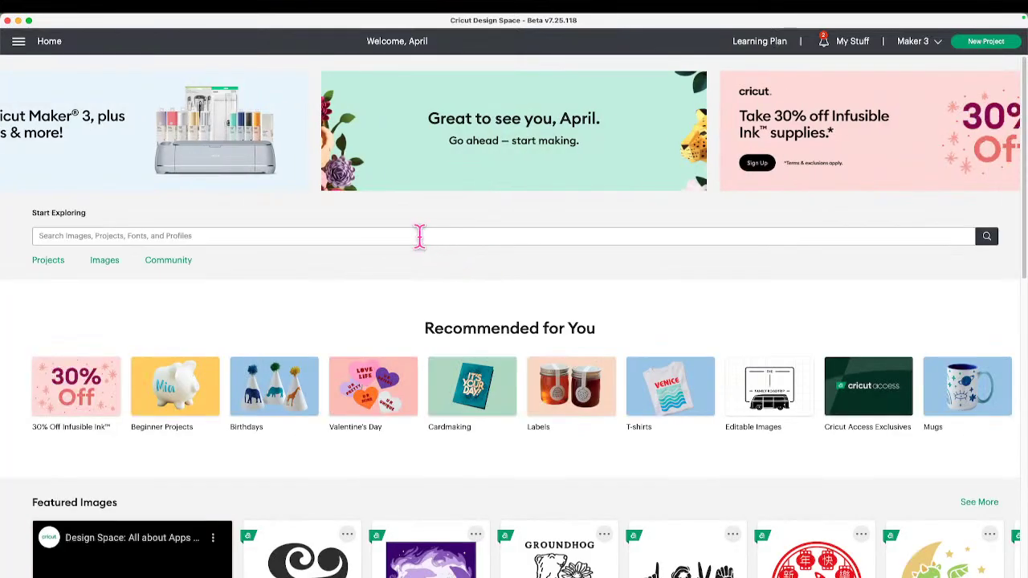
Search the followed designer's name again and browse her profile's 152 shared projects.
click(417, 235)
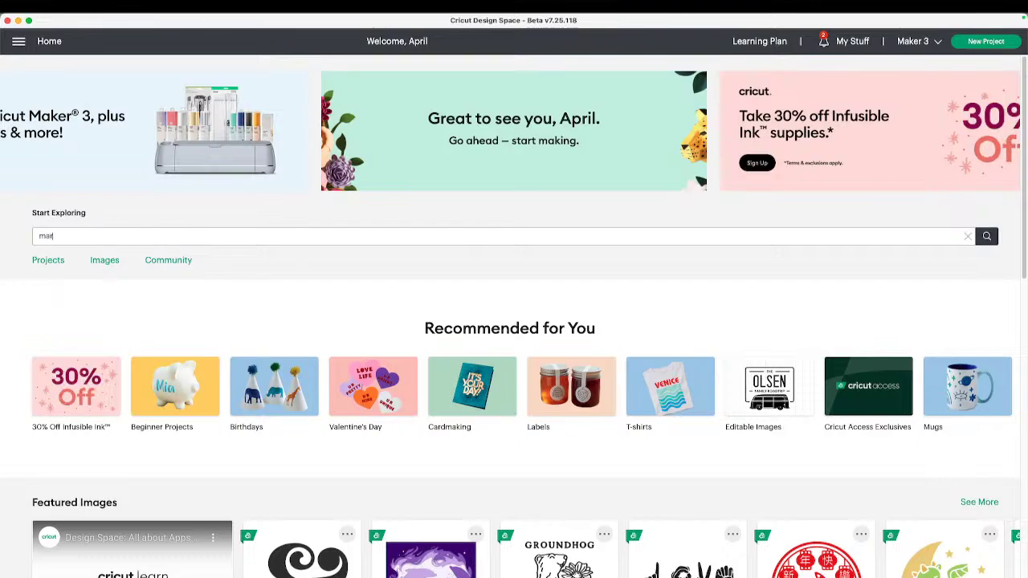
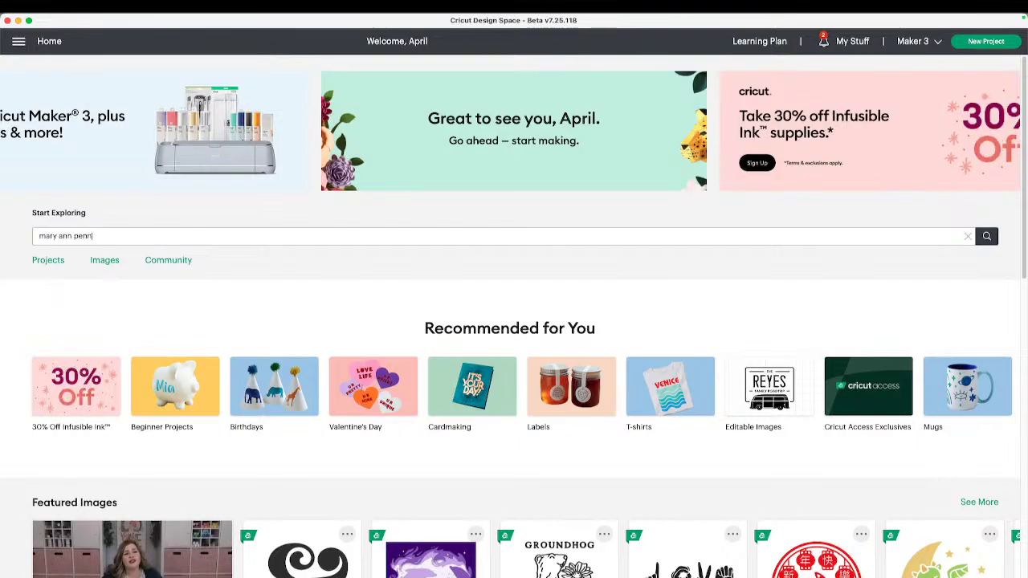
key(Return)
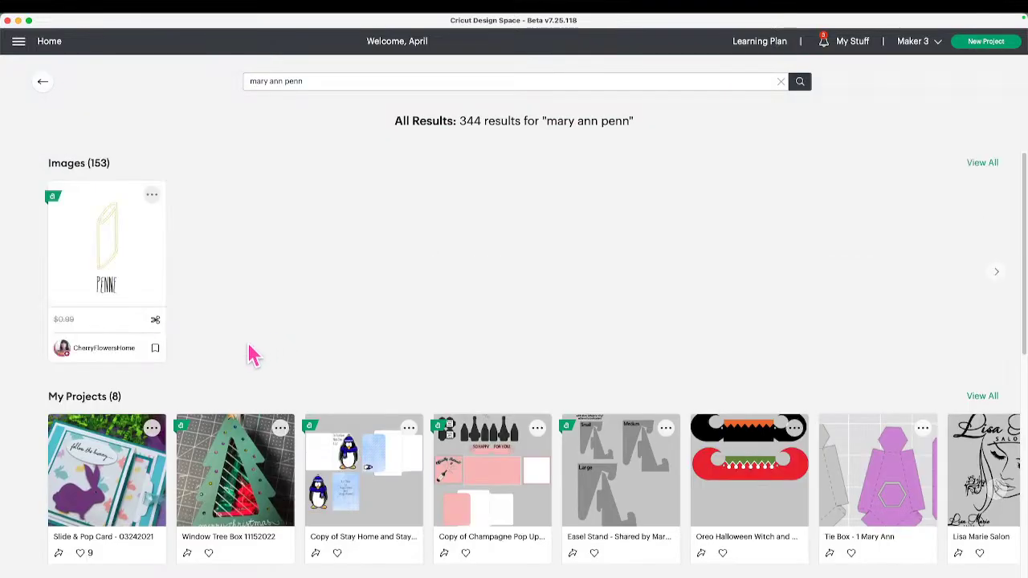
scroll(183, 363, down, 5)
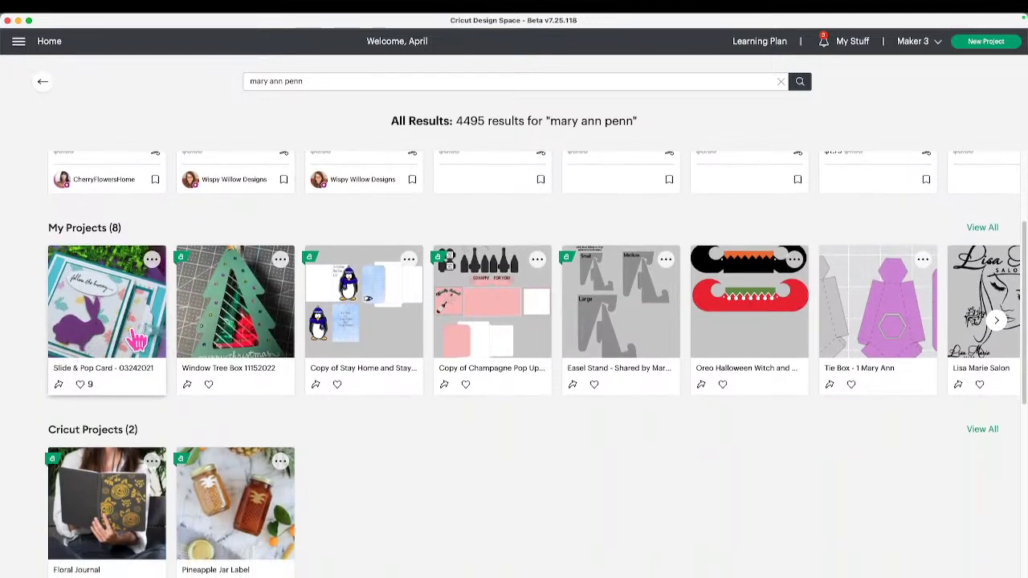
scroll(185, 349, down, 2)
scroll(184, 345, down, 13)
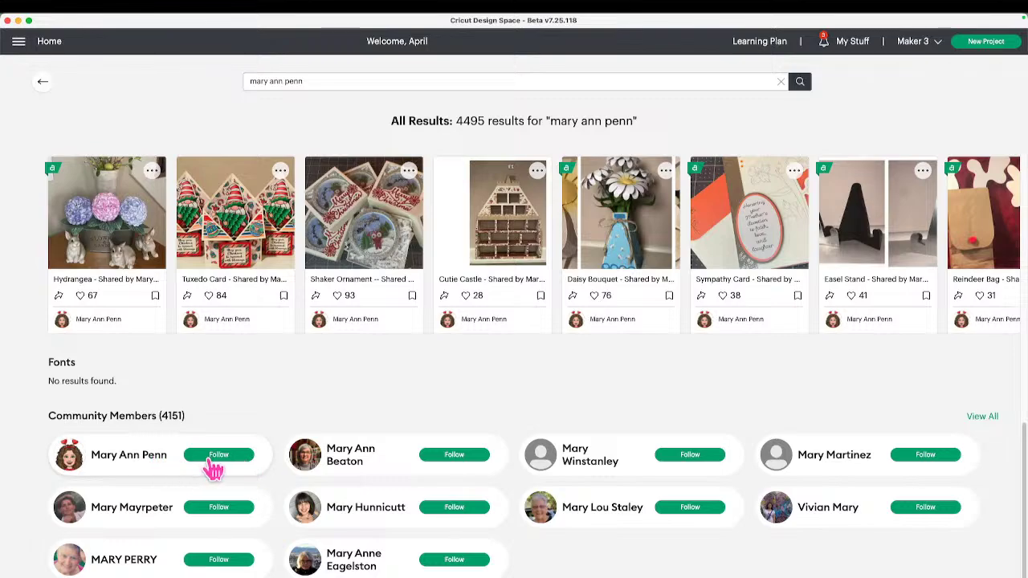
click(155, 463)
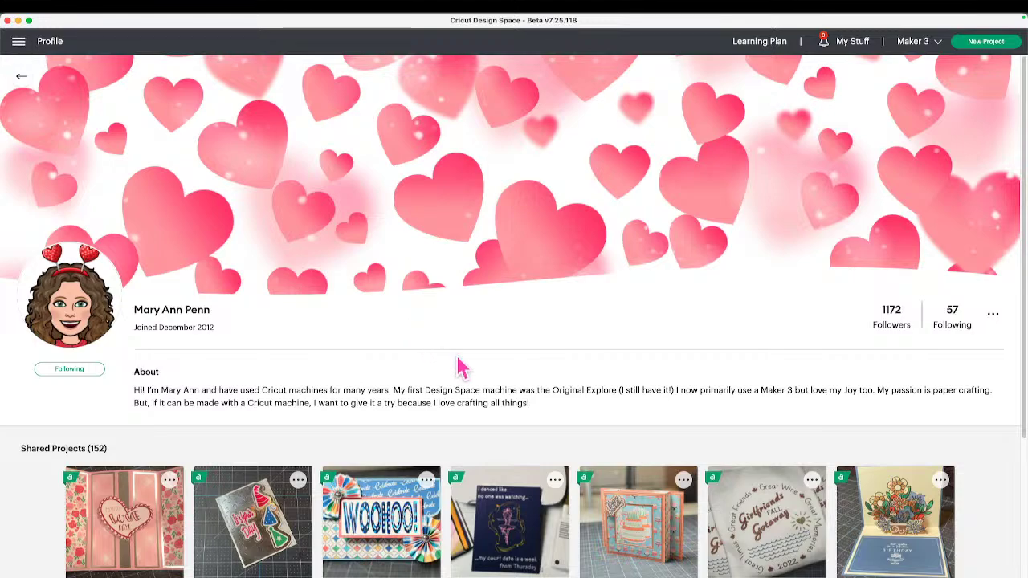
scroll(462, 368, down, 3)
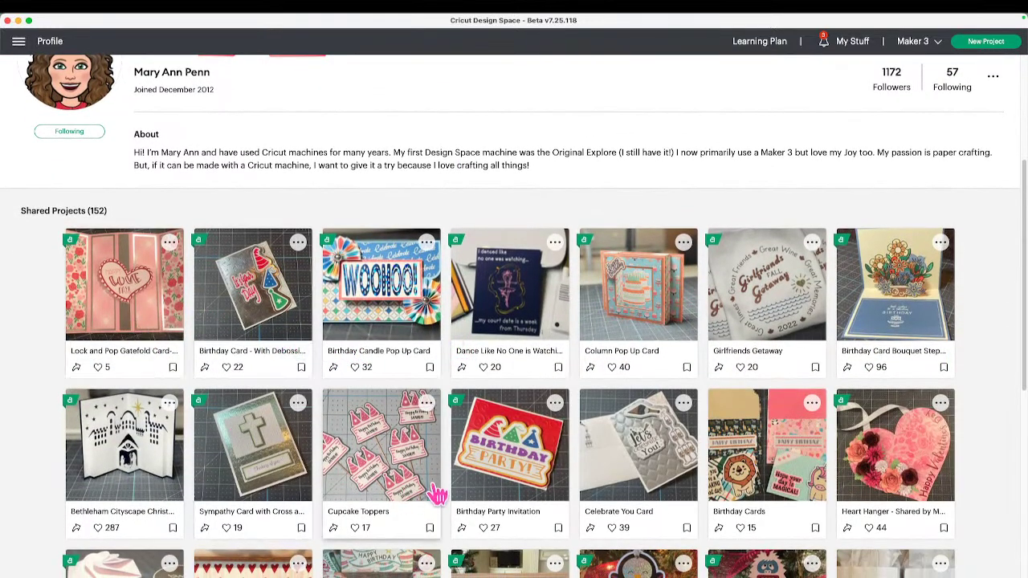
scroll(438, 495, down, 6)
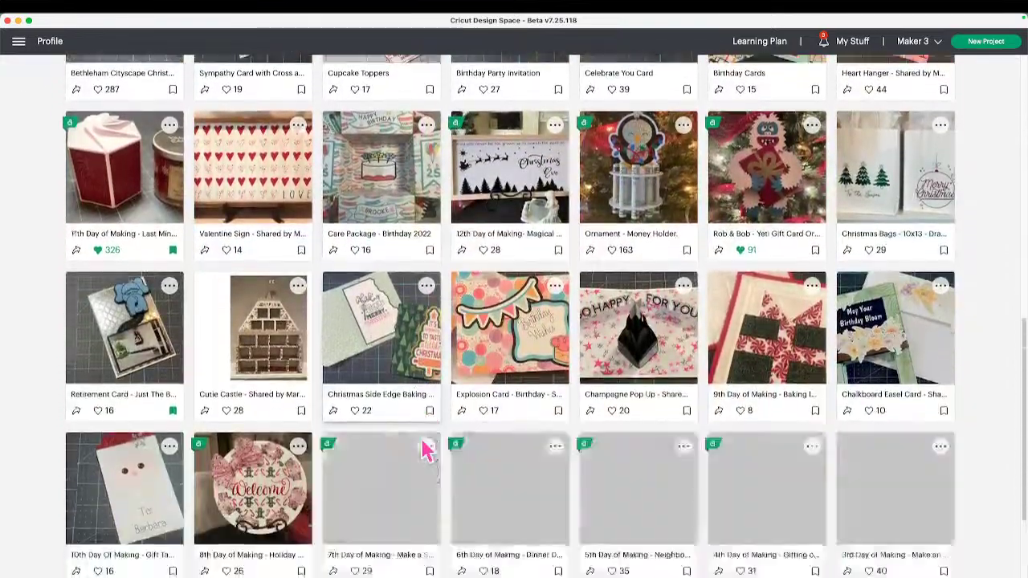
scroll(425, 450, down, 2)
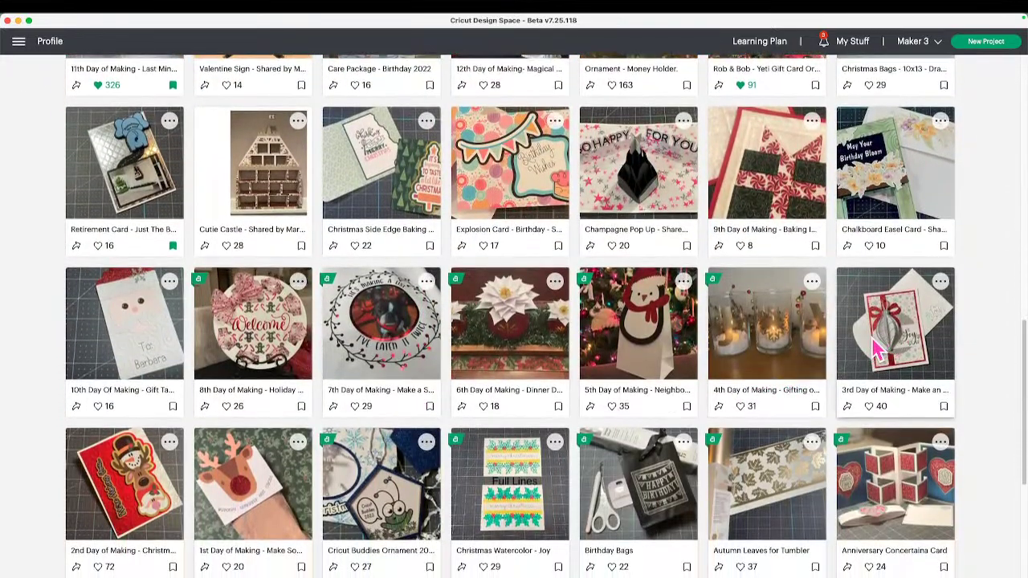
Open an editable copy of the 3rd Day of Making ornament project, then go to My Projects.
click(878, 347)
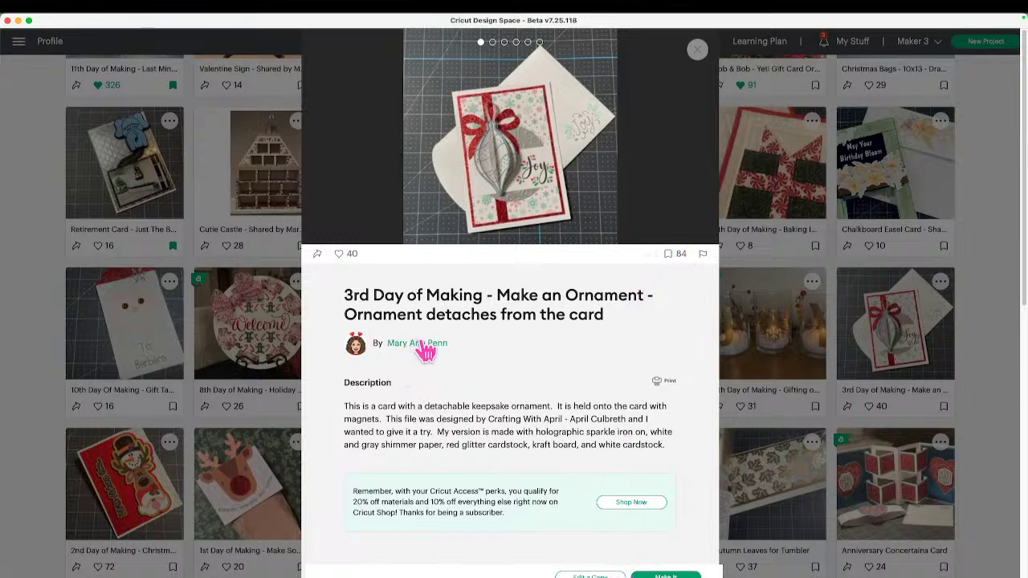
scroll(514, 385, down, 5)
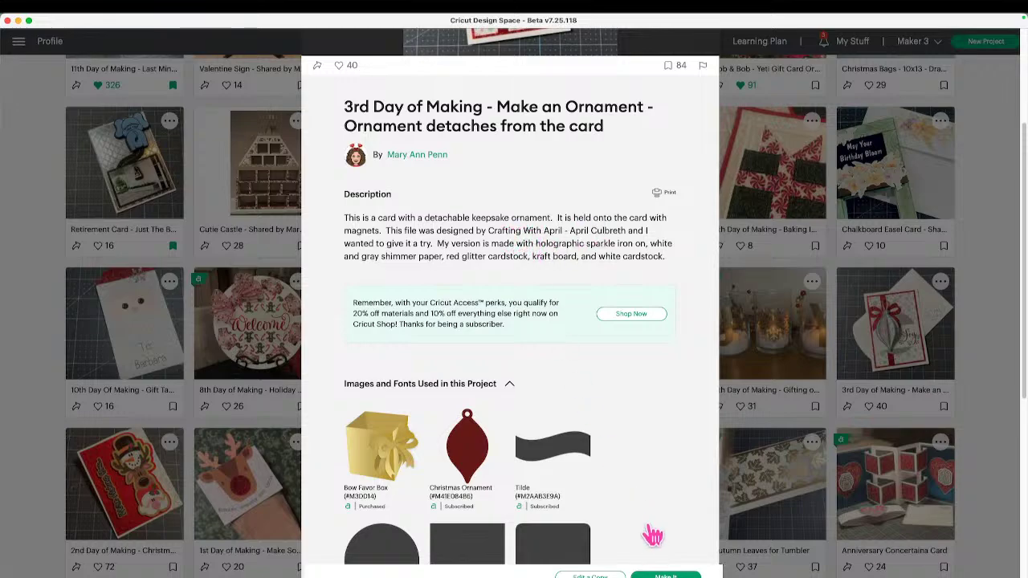
click(590, 577)
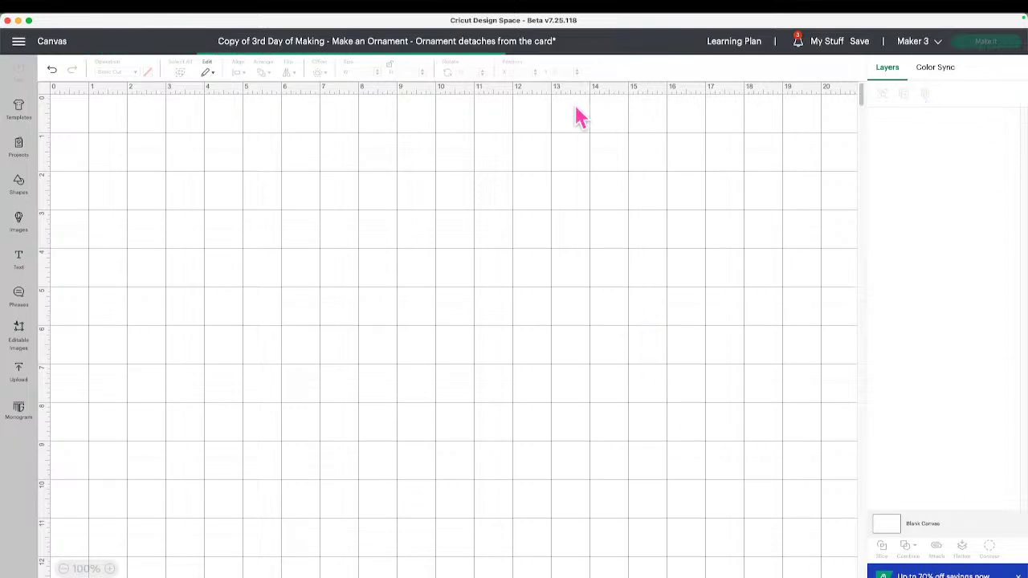
click(827, 47)
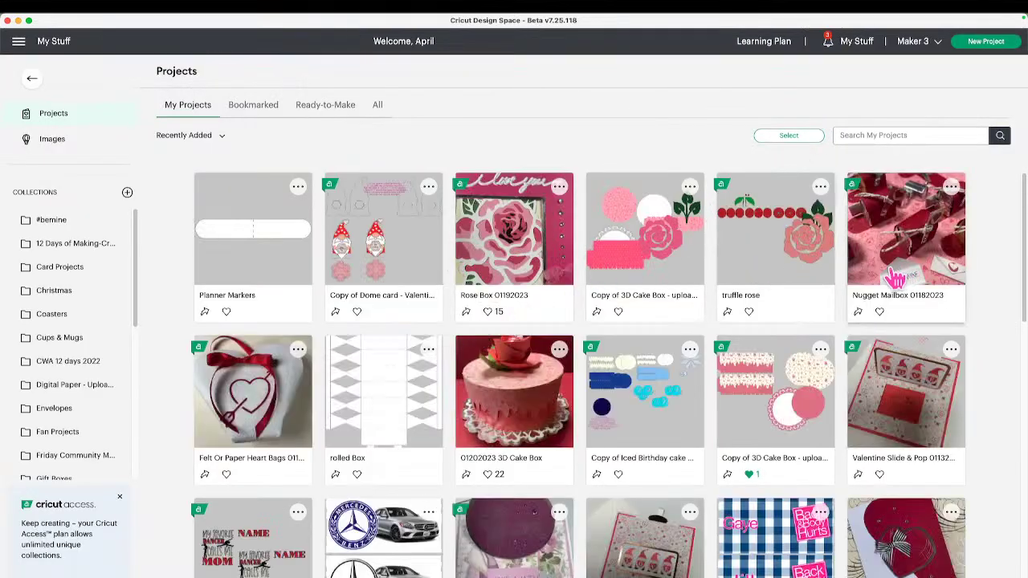
Open the 01202023 3D Cake Box details and follow its inspiration link to the original 3D Cake Box.
click(538, 413)
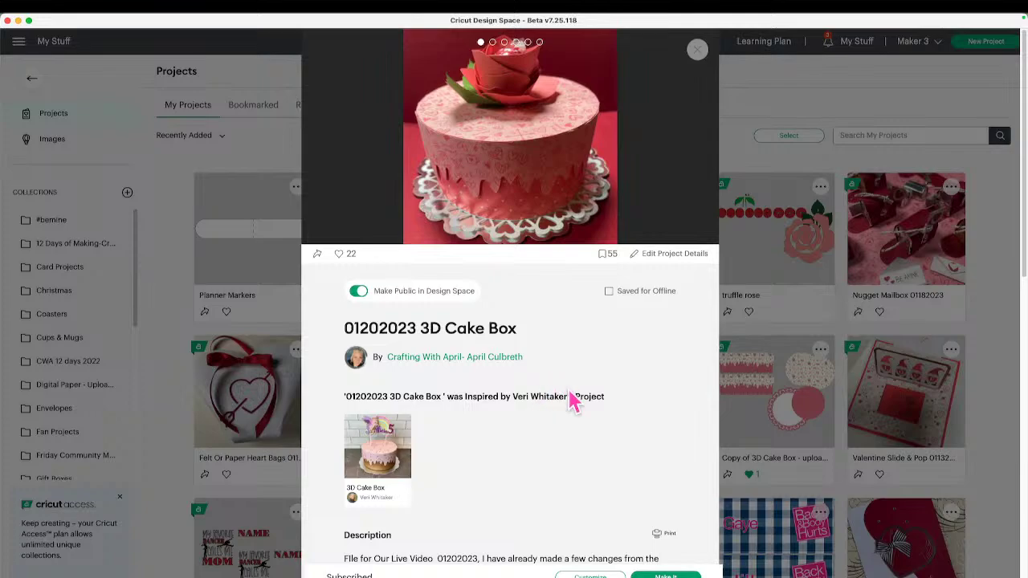
click(385, 466)
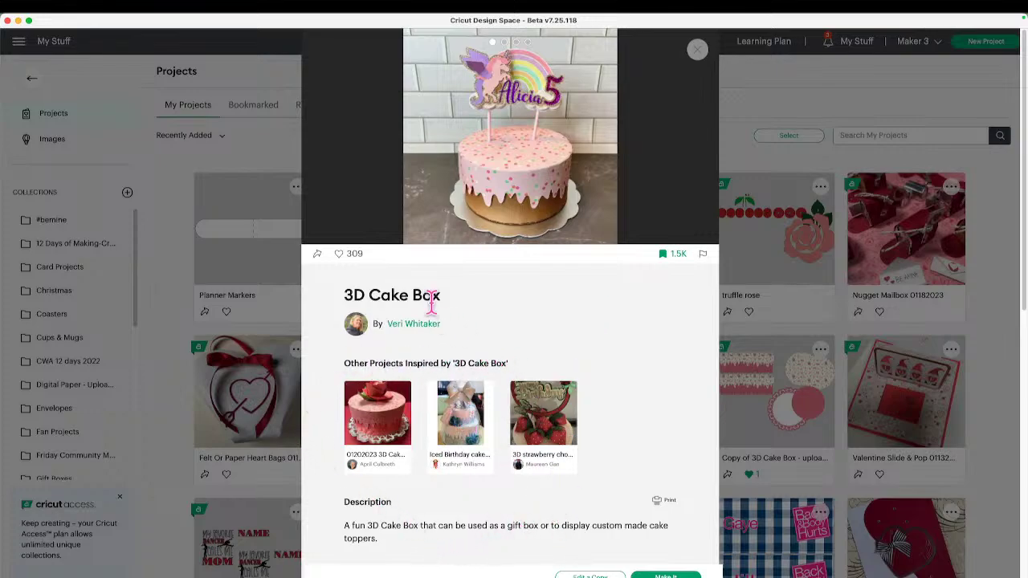
Return to 01202023 3D Cake Box, highlight the title's date, and scroll to its description.
click(391, 445)
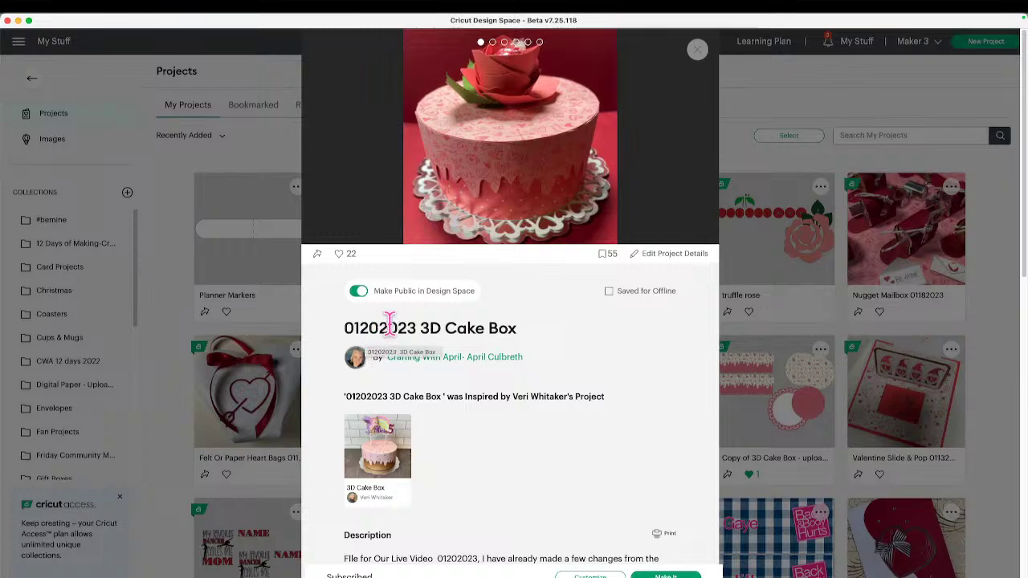
mouse_move(416, 328)
mouse_down()
mouse_move(363, 321)
mouse_move(417, 331)
mouse_up()
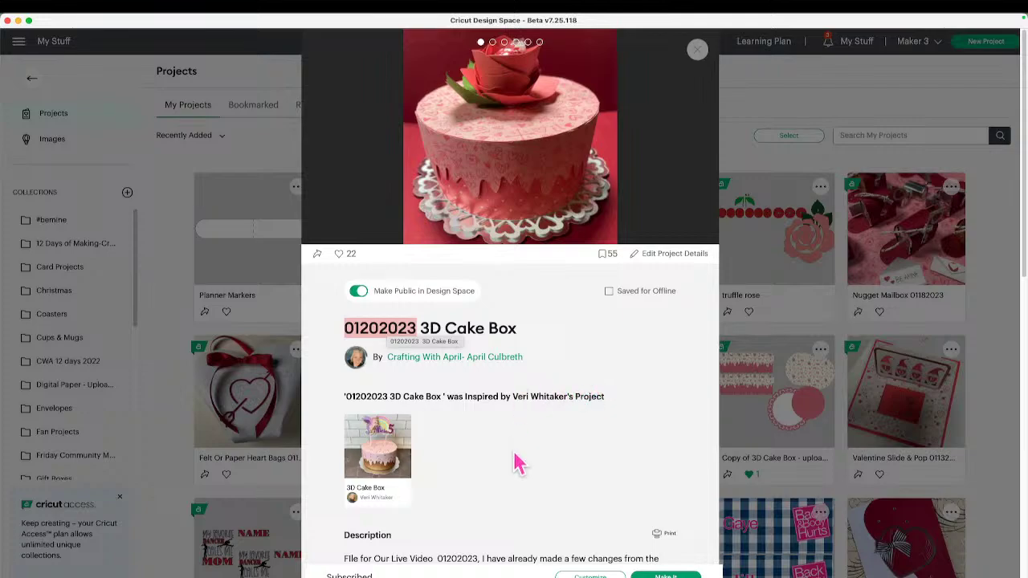
scroll(514, 460, down, 5)
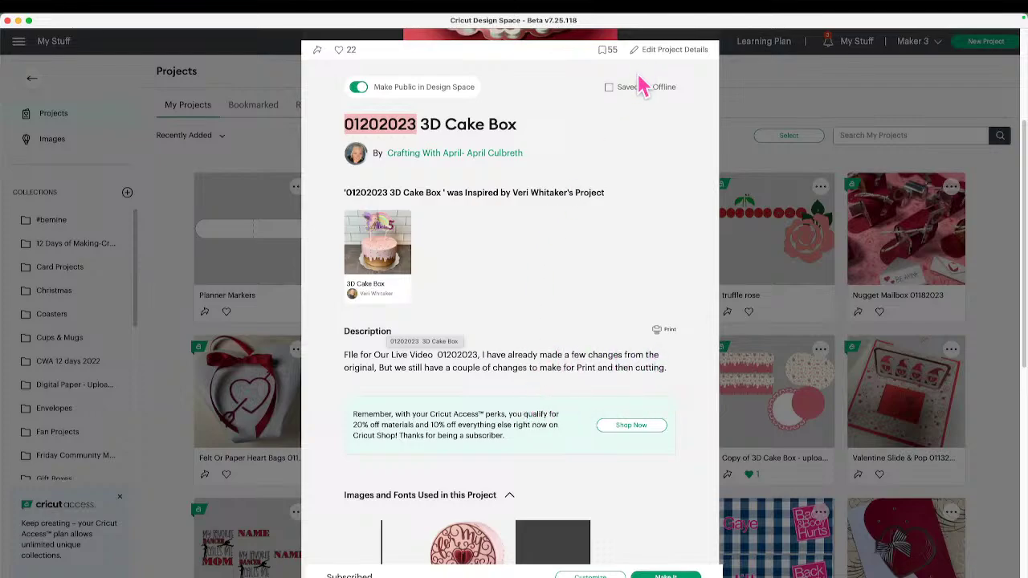
Add a new 'Original Project' line with the designer's name to the description and save.
click(646, 48)
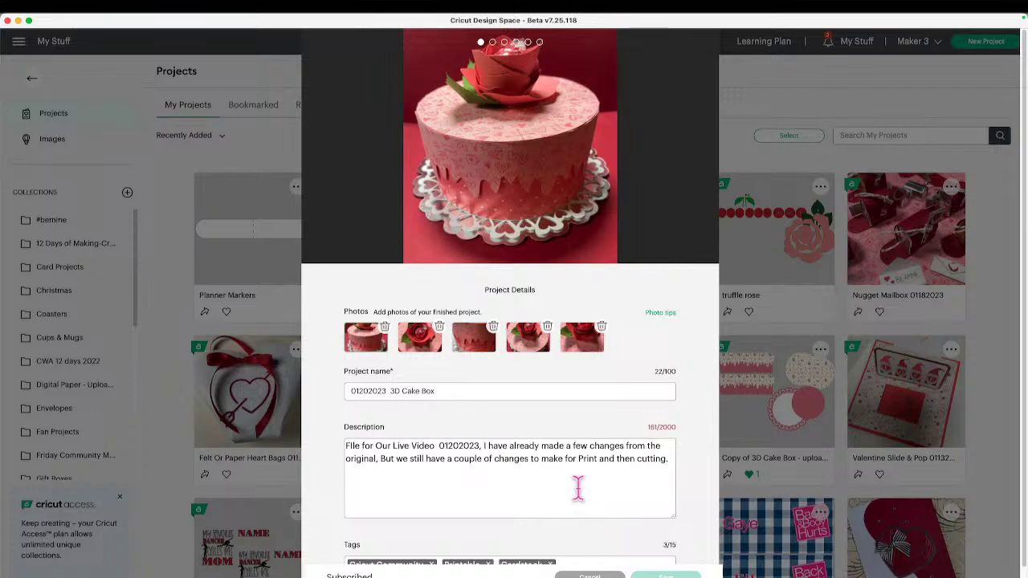
click(667, 456)
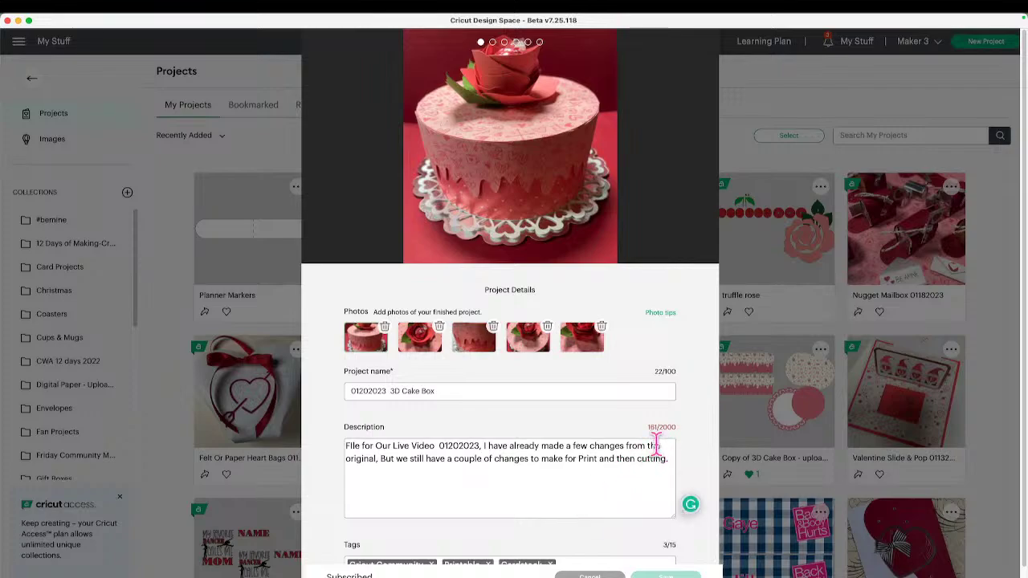
key(Return)
text(Ori)
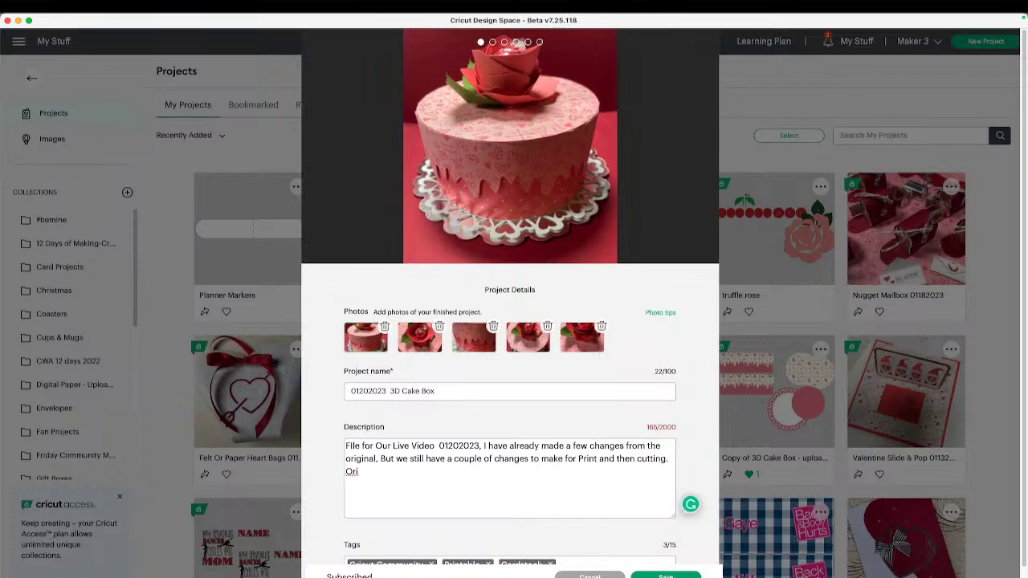
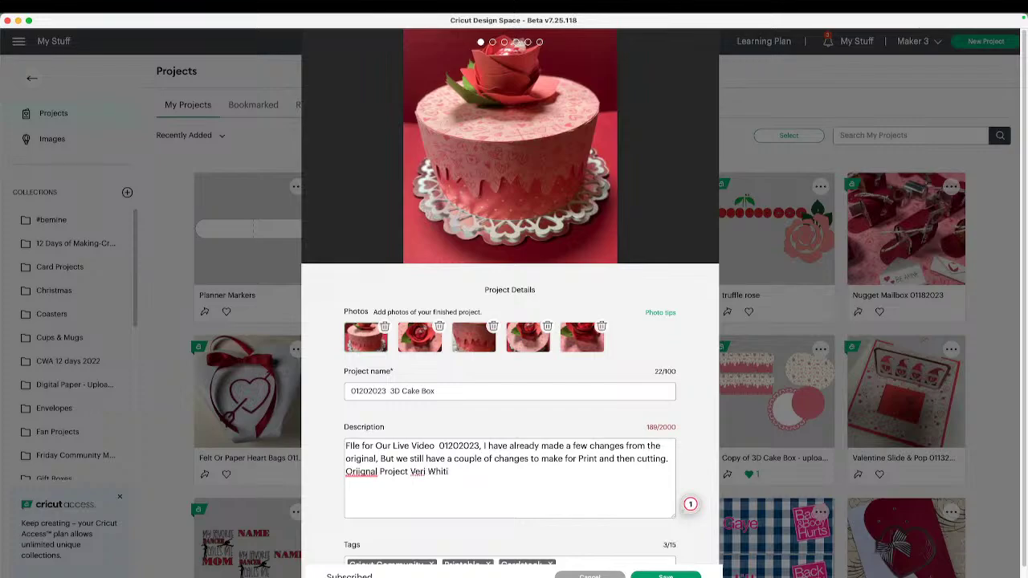
mouse_move(362, 473)
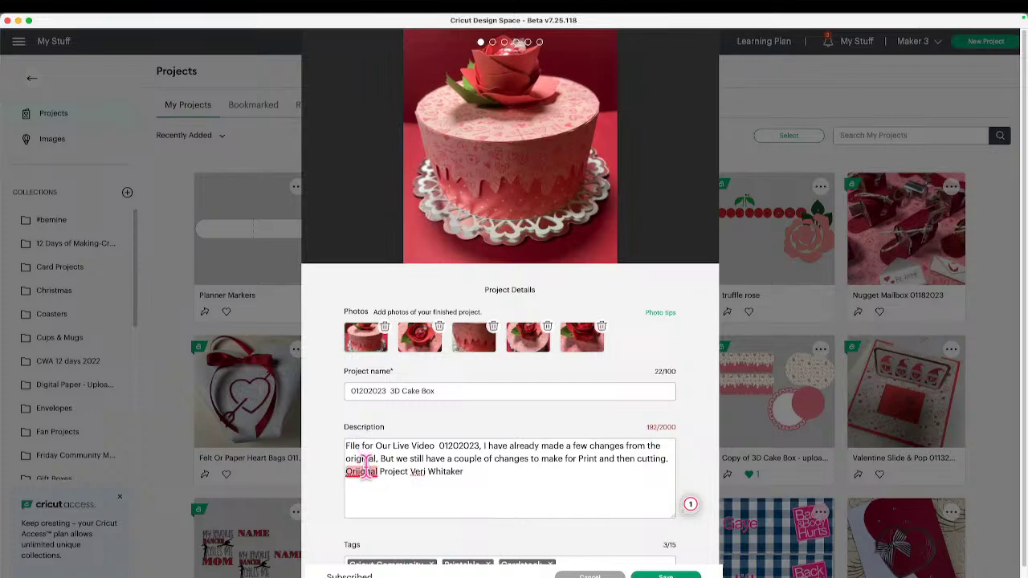
click(371, 490)
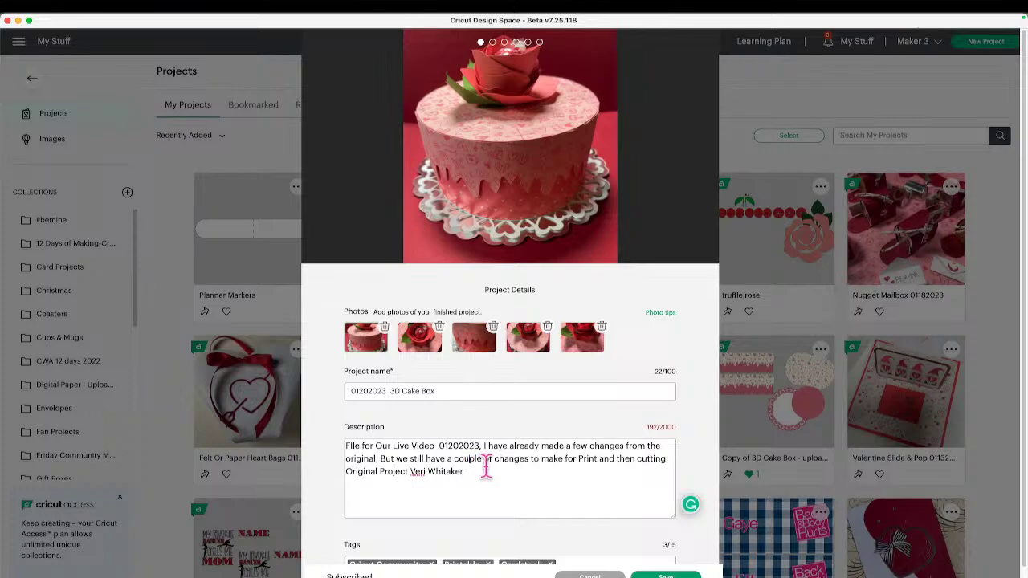
click(685, 575)
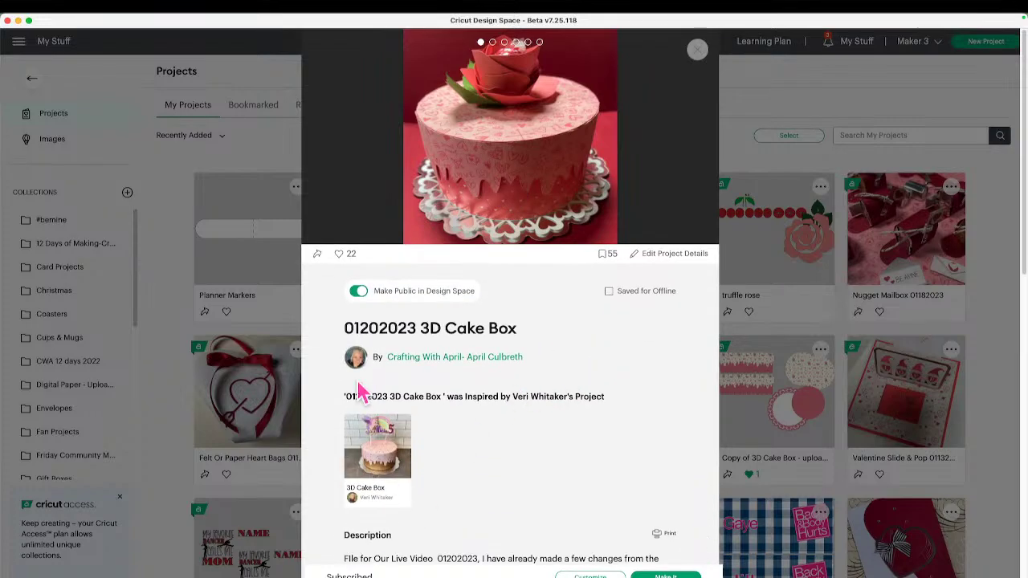
scroll(416, 486, down, 5)
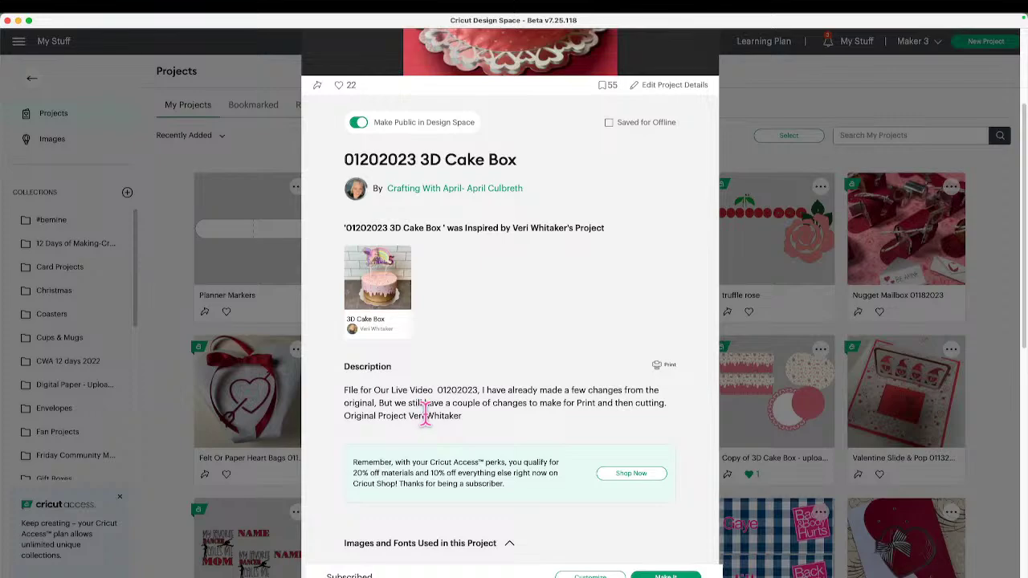
scroll(427, 390, up, 4)
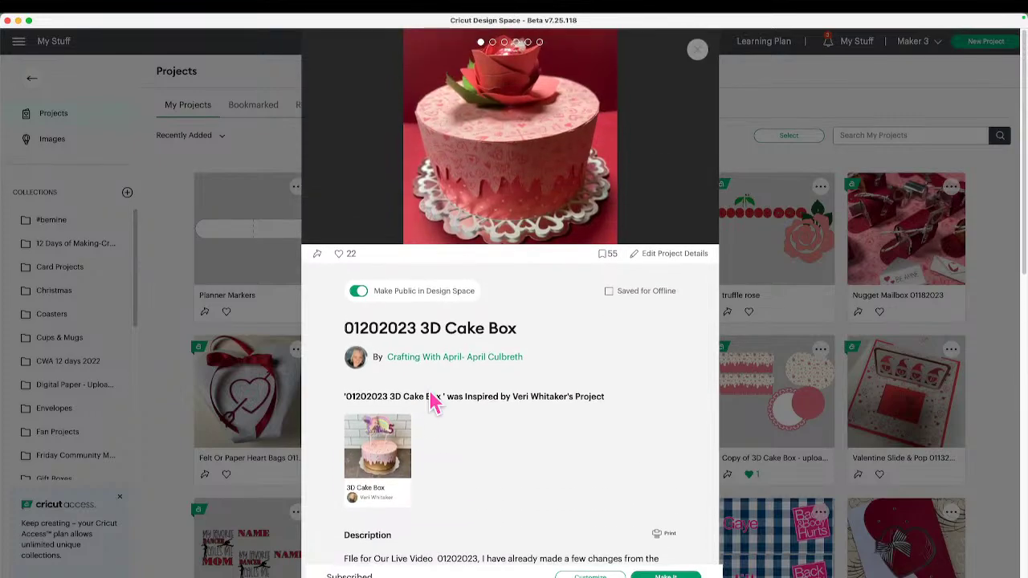
mouse_move(473, 223)
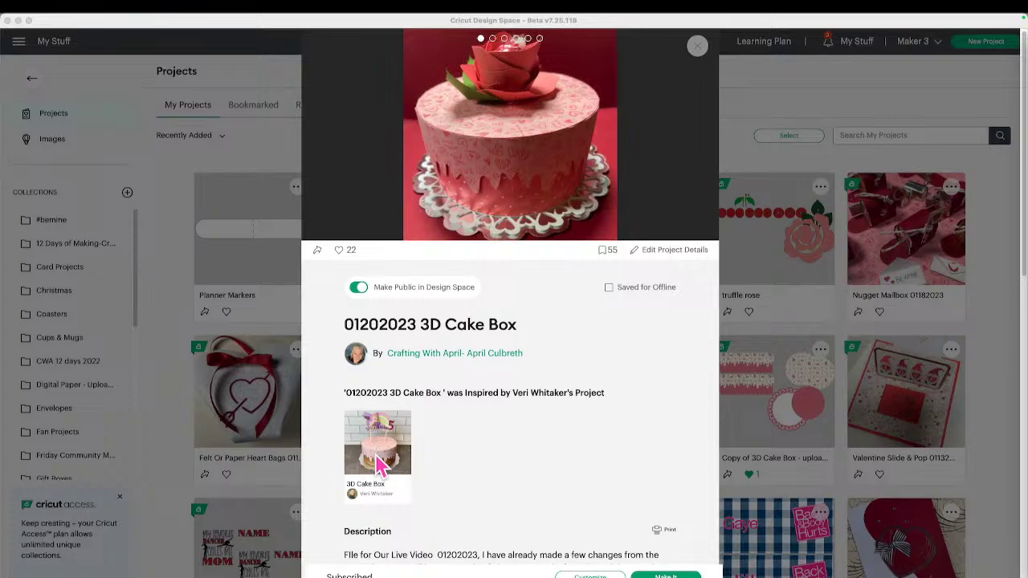
Compare the original and 01202023 3D Cake Box projects, then open the Rose Box 01192023 project.
click(378, 462)
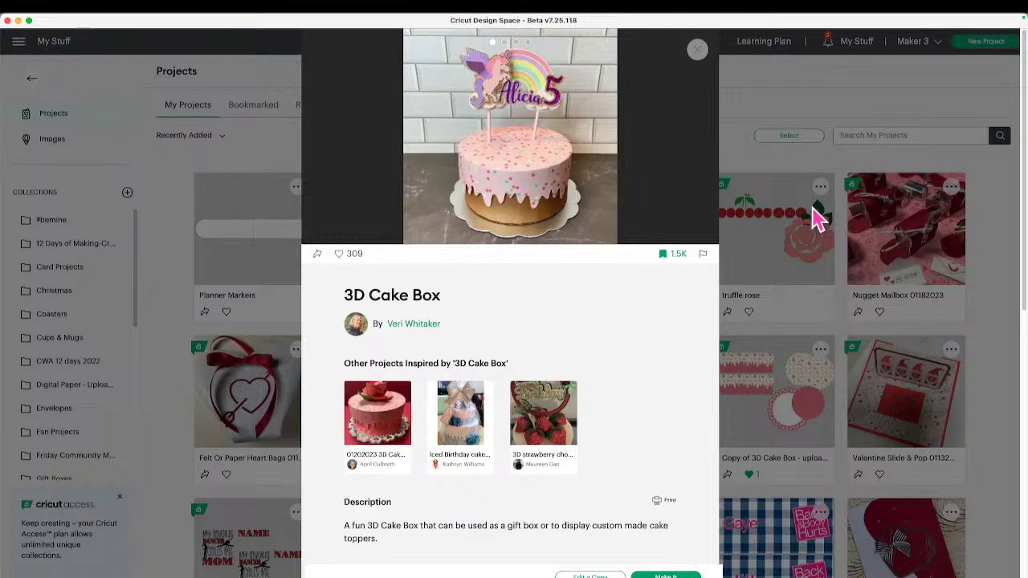
click(400, 427)
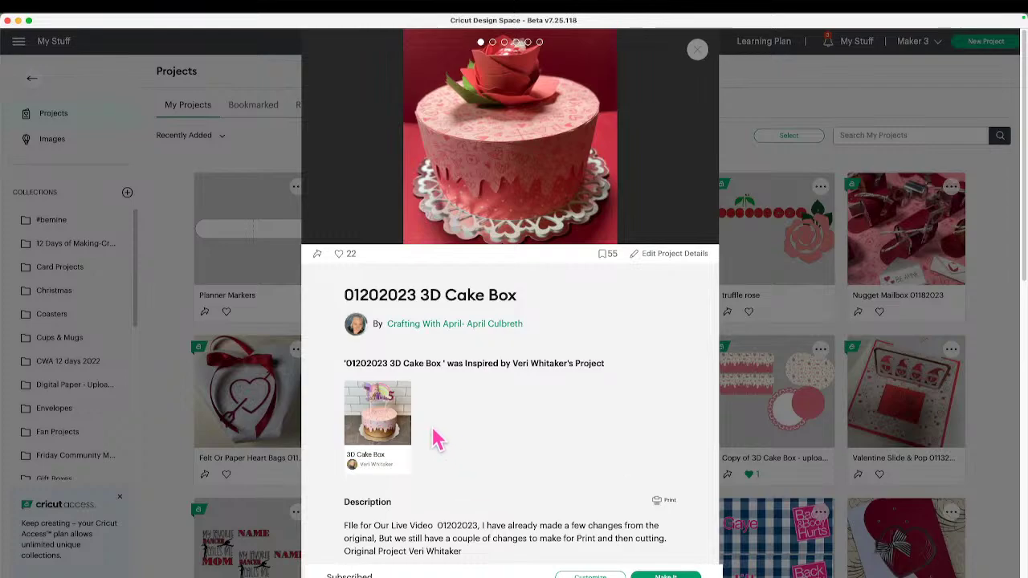
click(371, 451)
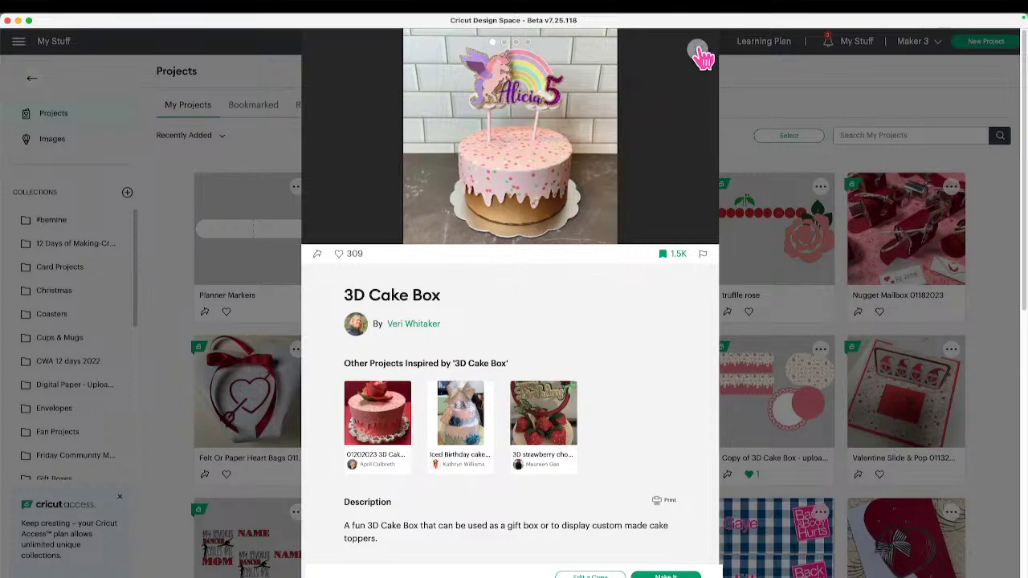
click(698, 55)
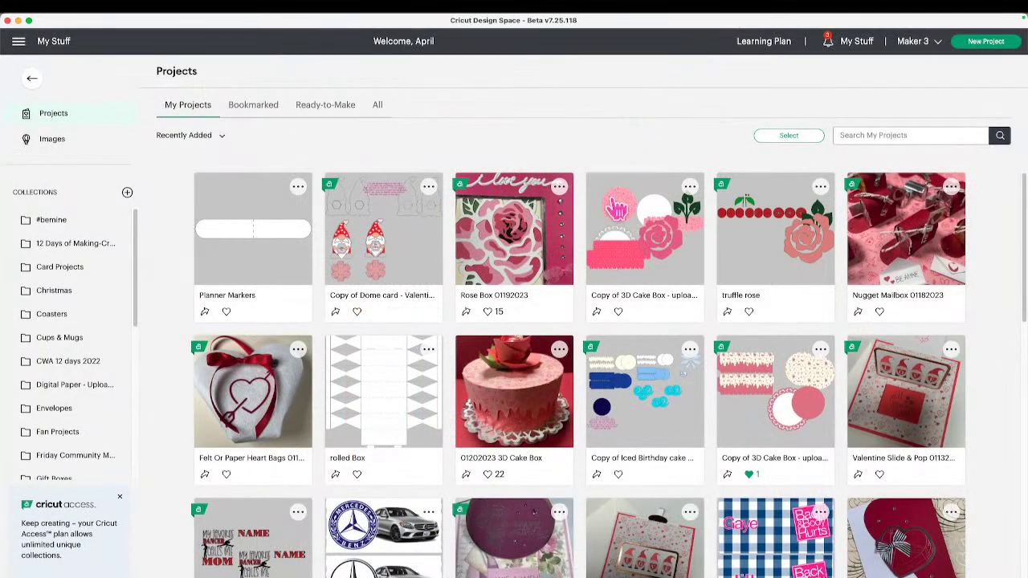
click(540, 275)
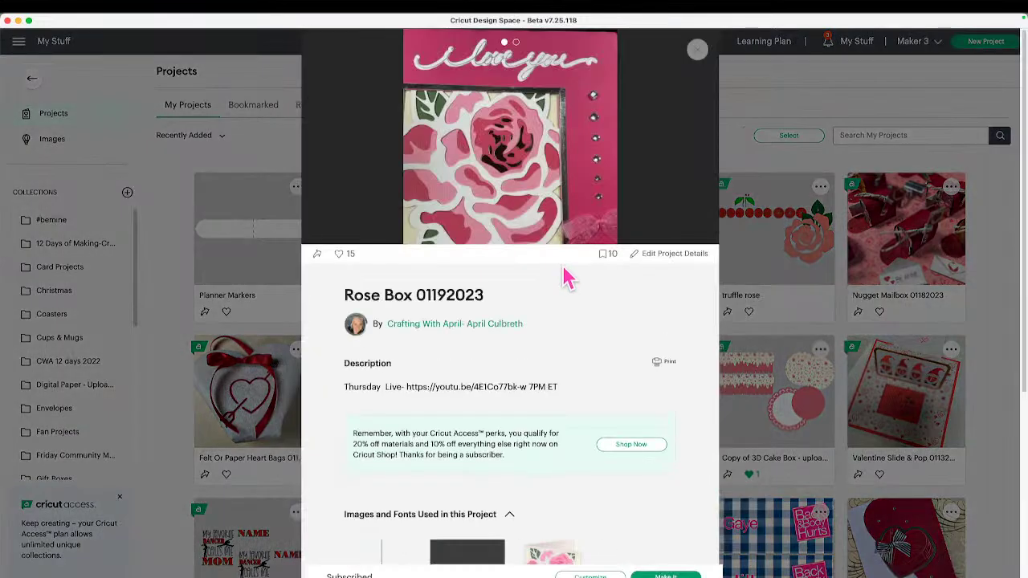